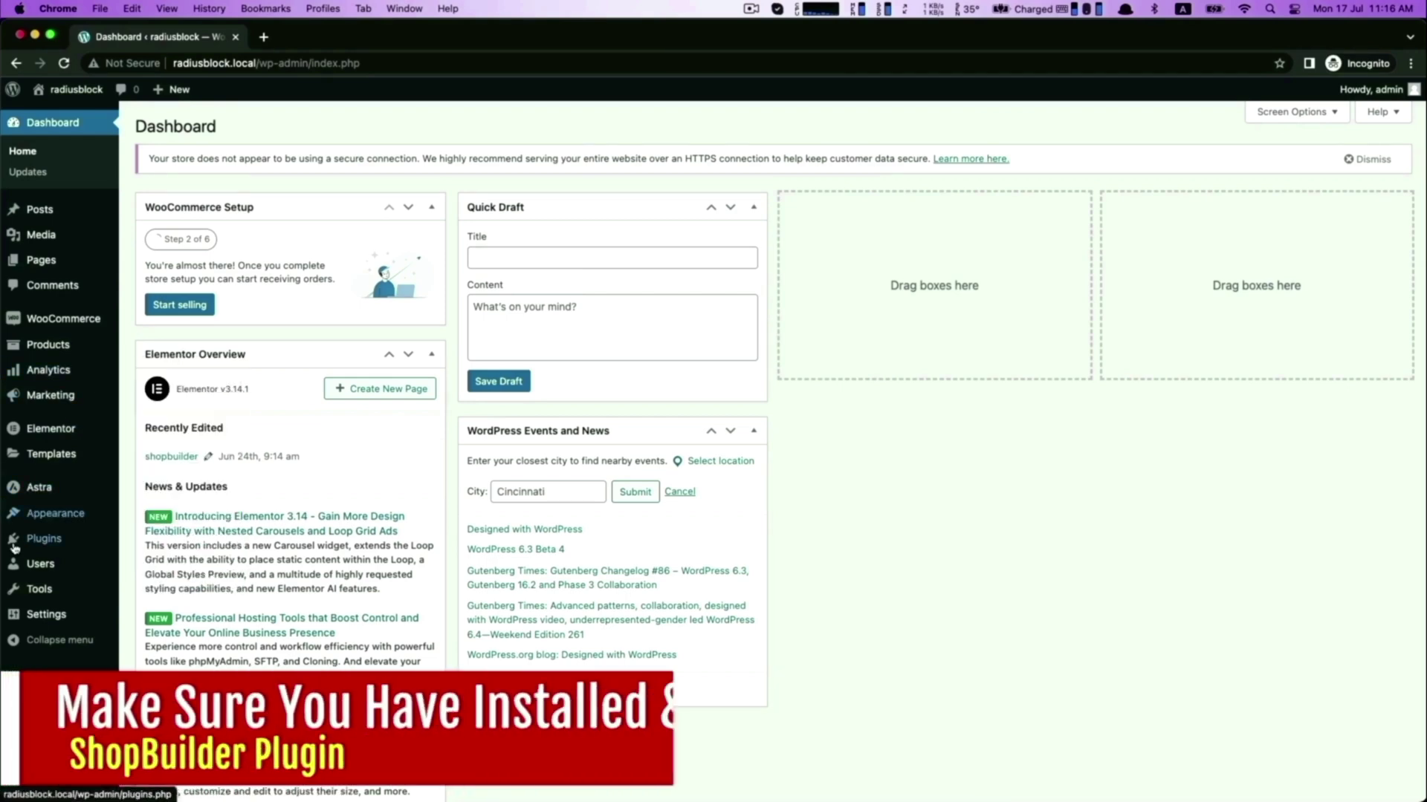
Search the plugin directory for 'shopbuilder', then install and activate the ShopBuilder plugin
mouse_move(44, 538)
click(159, 563)
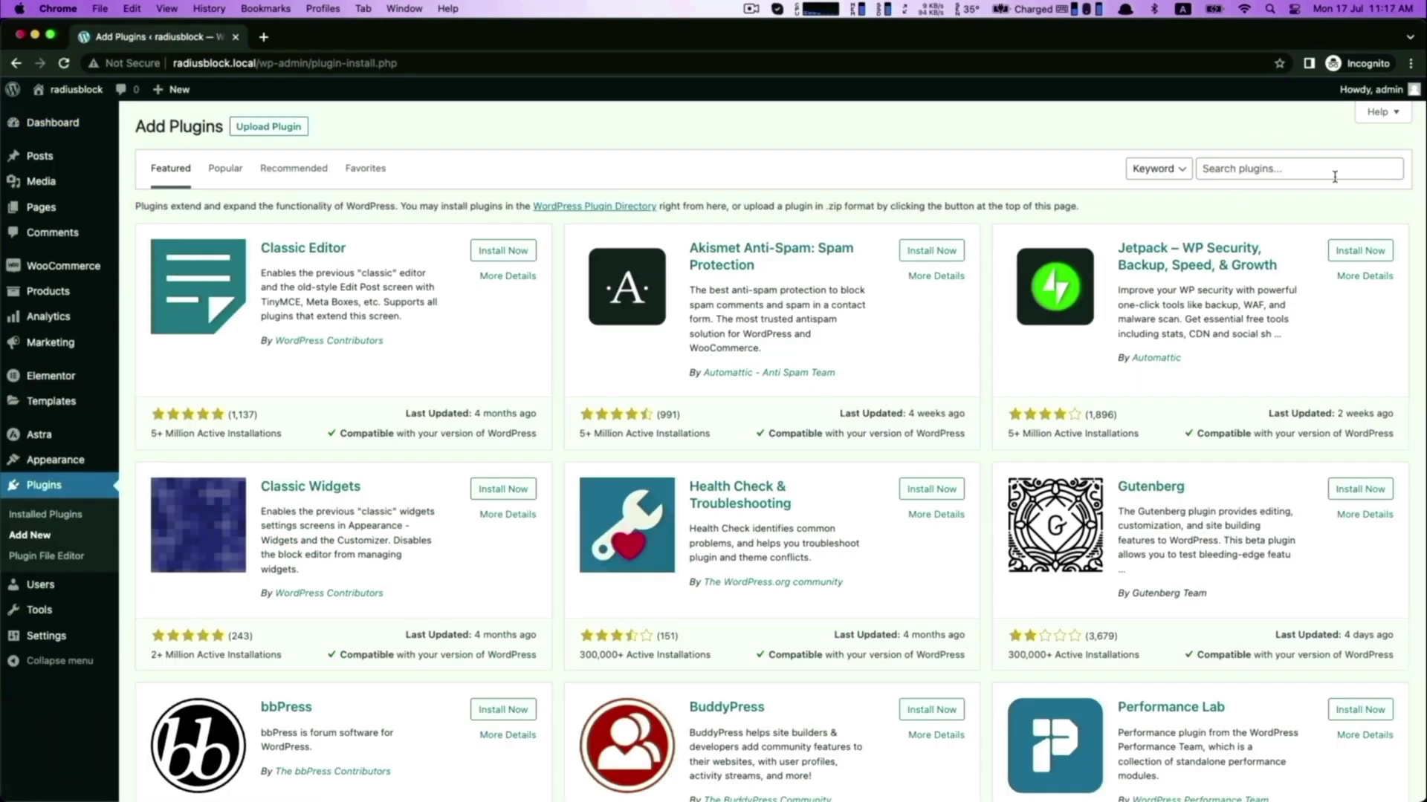
click(1296, 167)
text(shop)
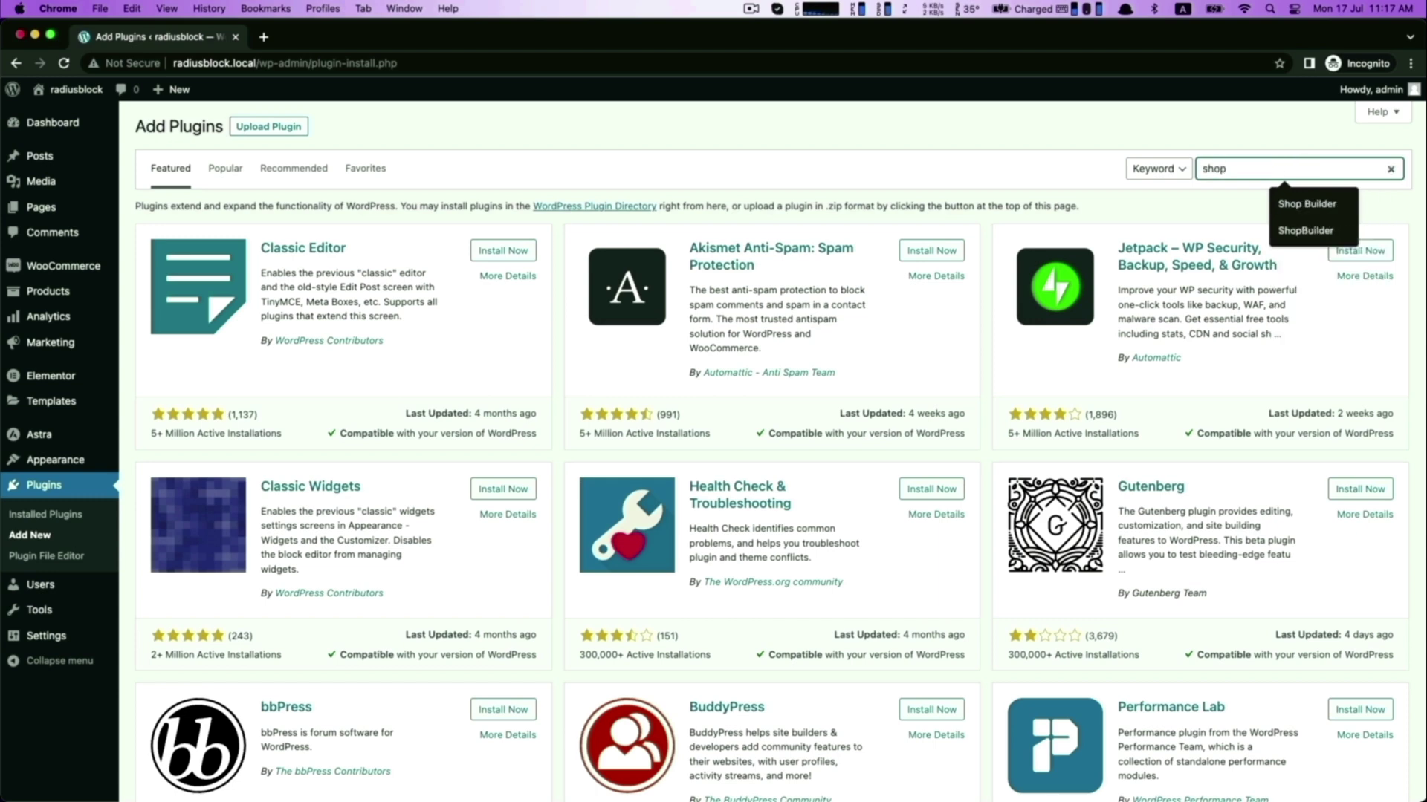
text(builder)
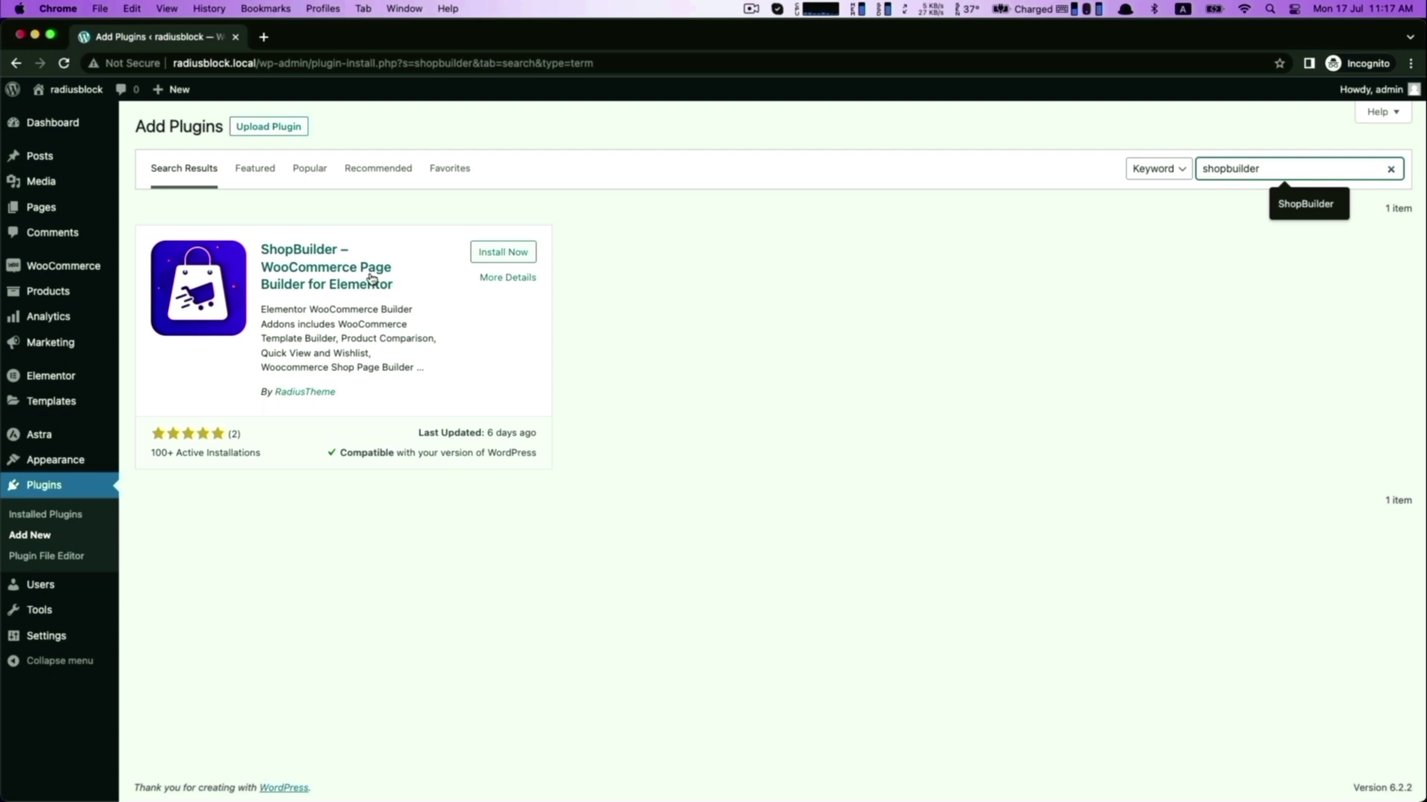
click(260, 391)
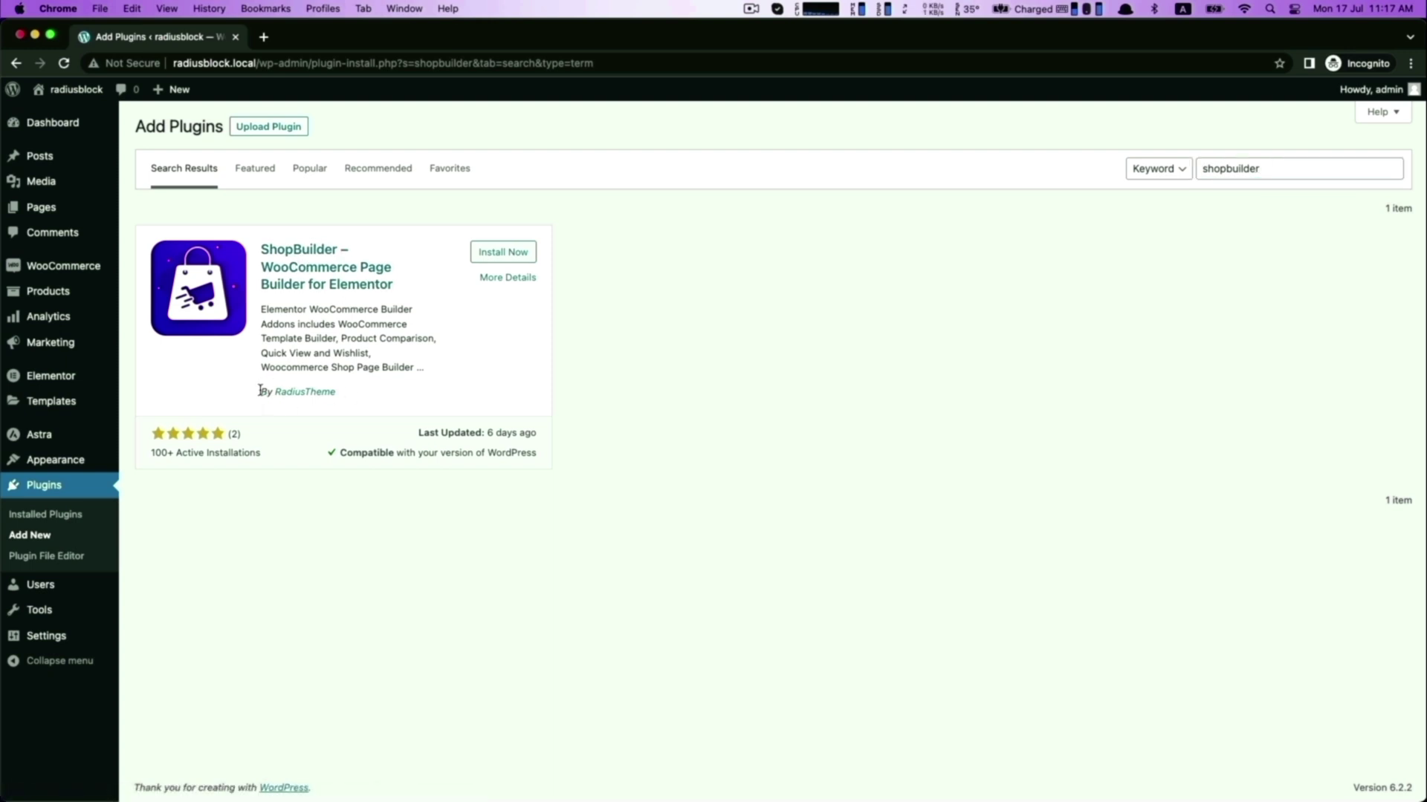
click(497, 257)
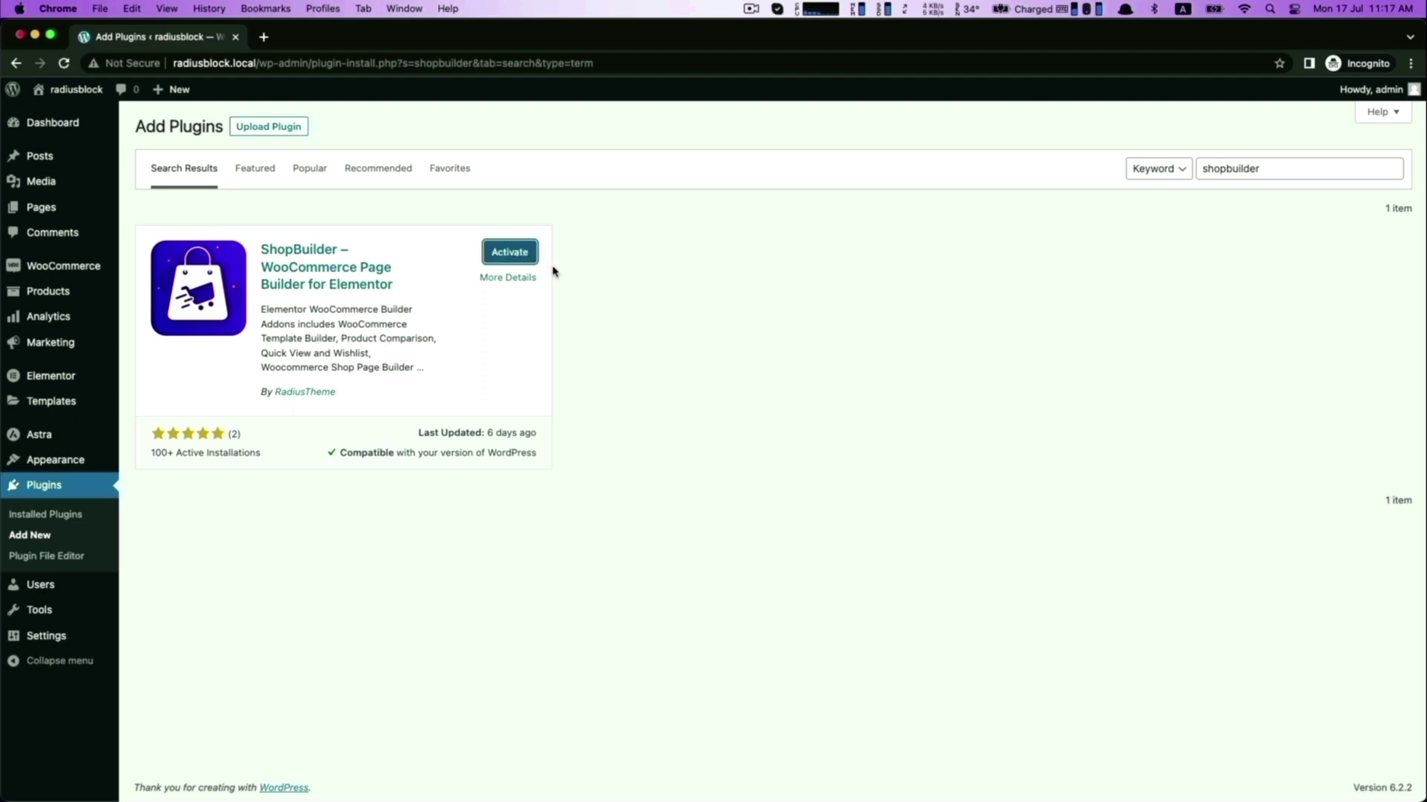
click(513, 261)
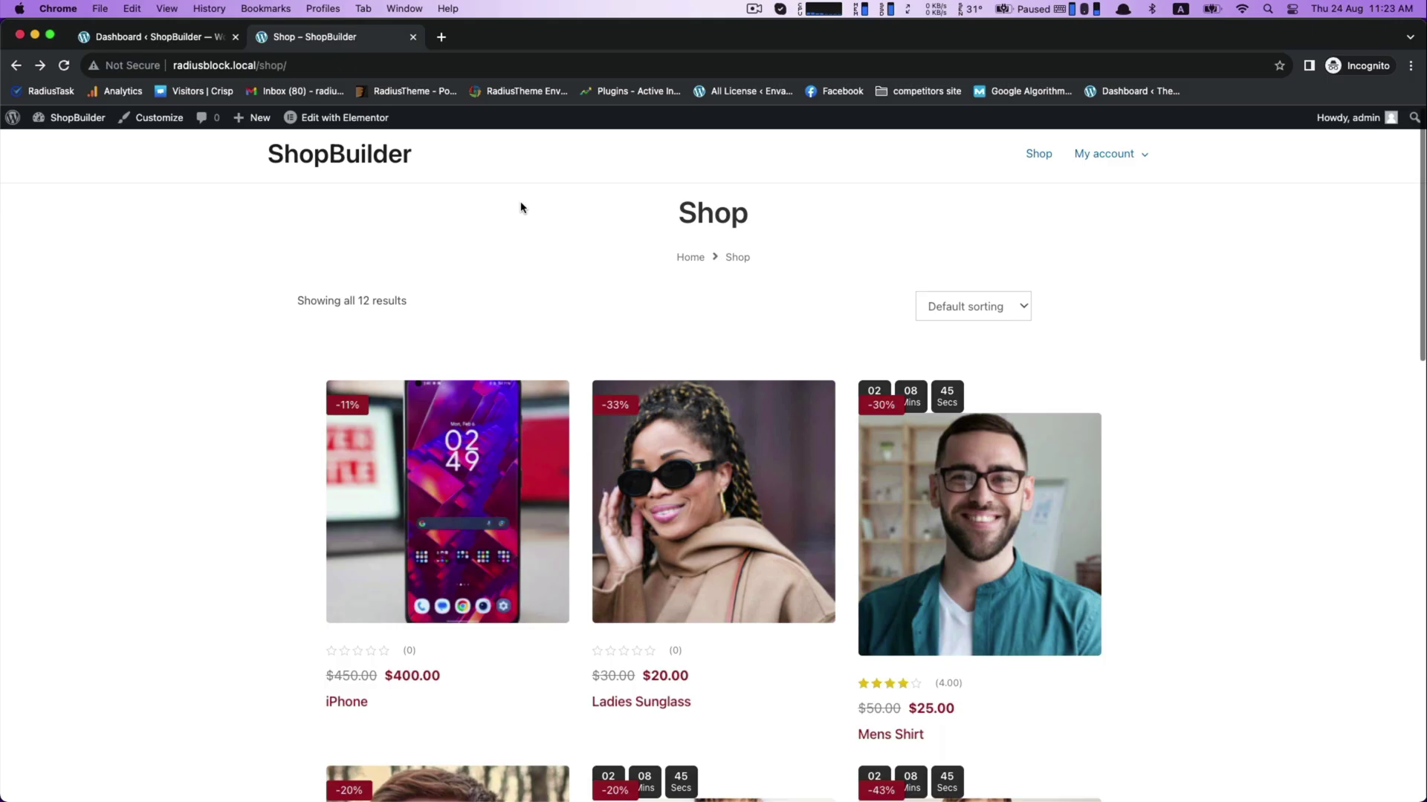
scroll(522, 207, down, 2)
scroll(521, 208, down, 3)
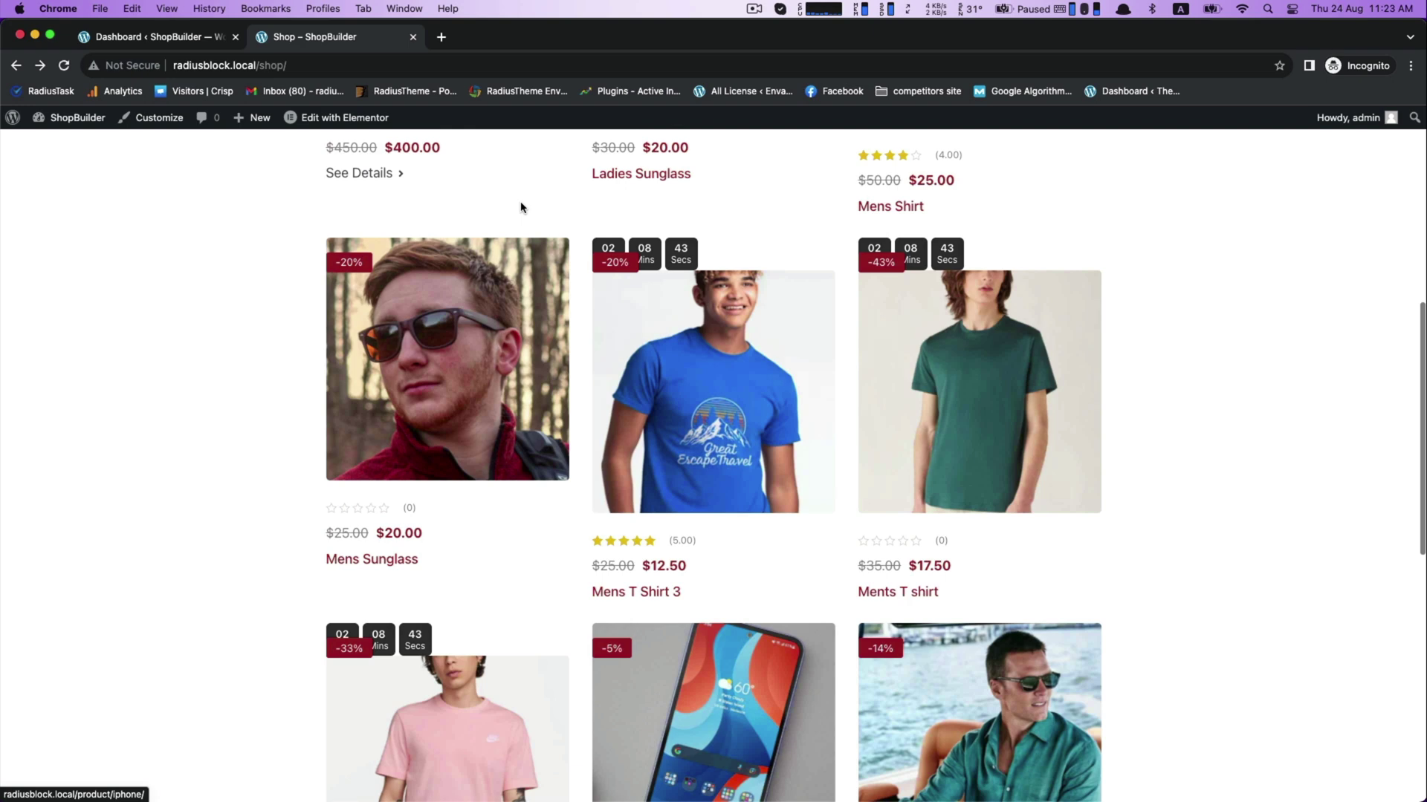
scroll(521, 207, up, 2)
scroll(521, 207, down, 2)
scroll(520, 207, down, 3)
scroll(759, 325, up, 2)
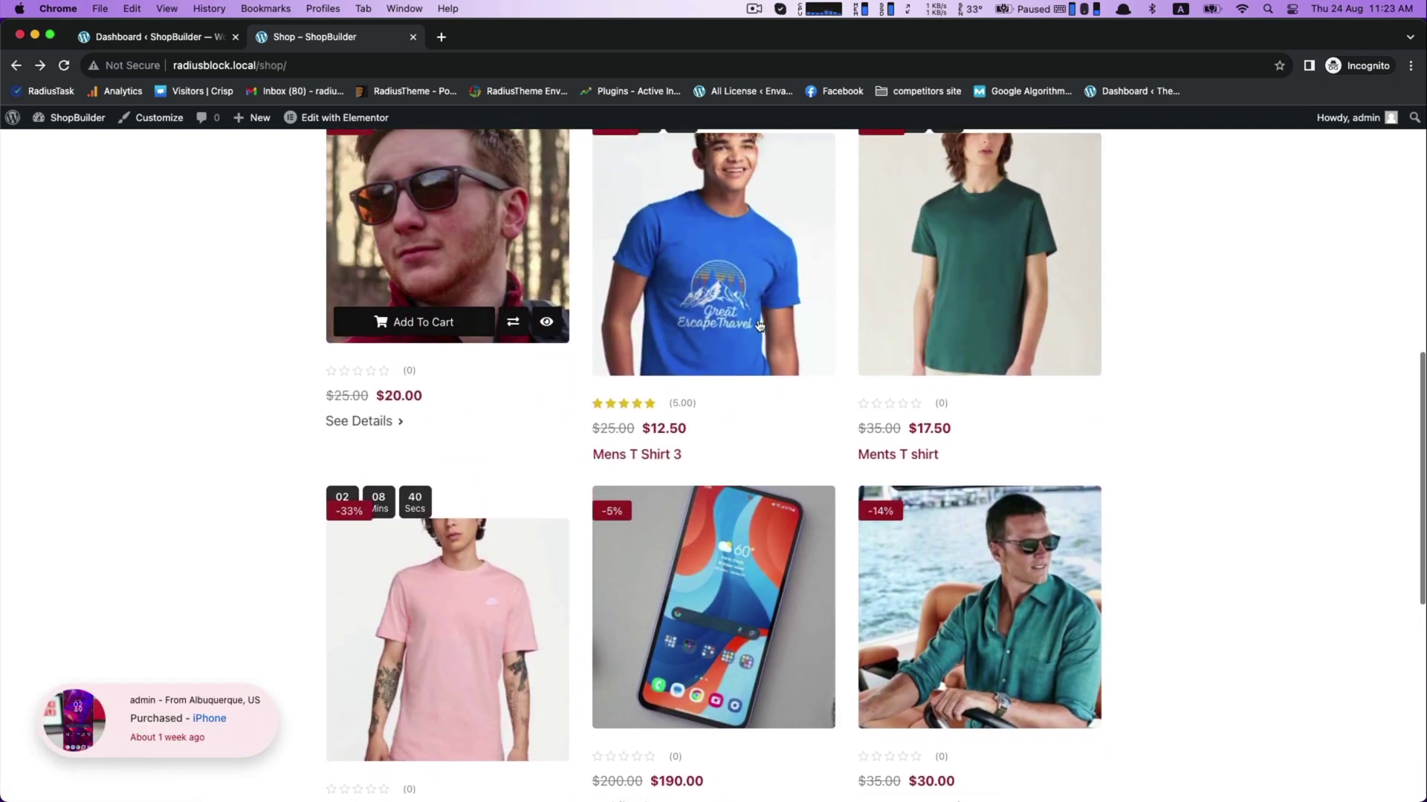
Add Mens T Shirt 3 to the cart from the shop page
click(686, 360)
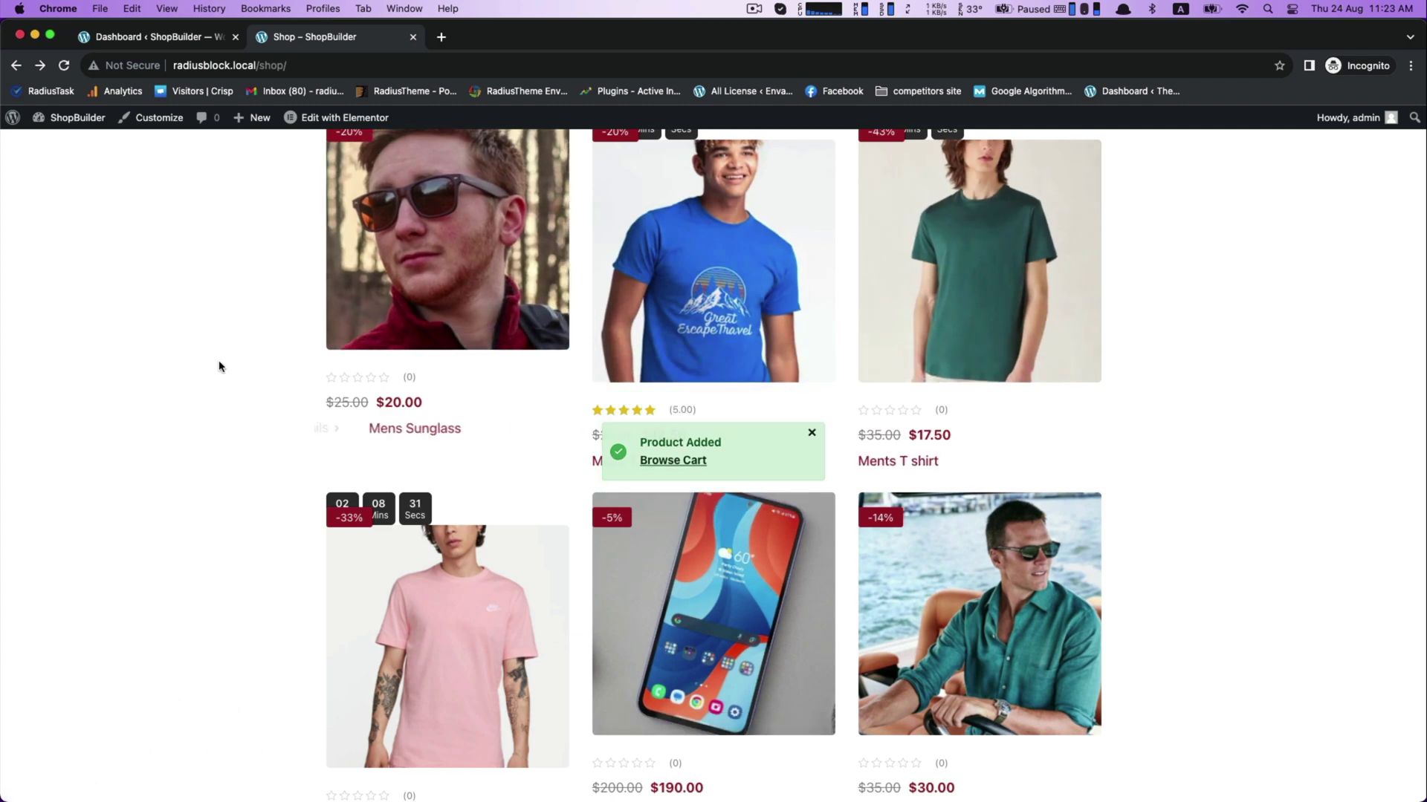
In ShopBuilder Settings > Modules, enable the Mini Cart module and save changes
click(151, 34)
mouse_move(62, 372)
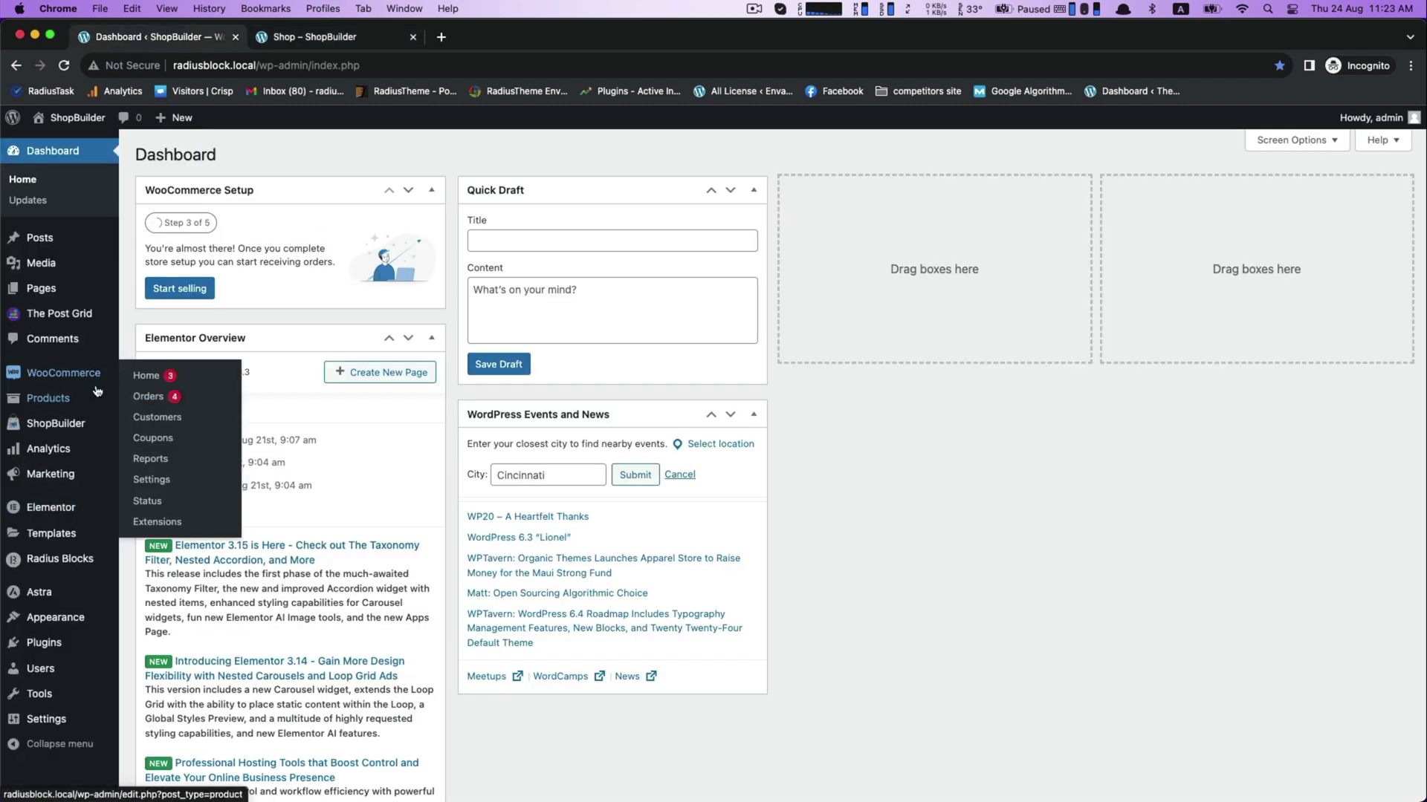
click(163, 449)
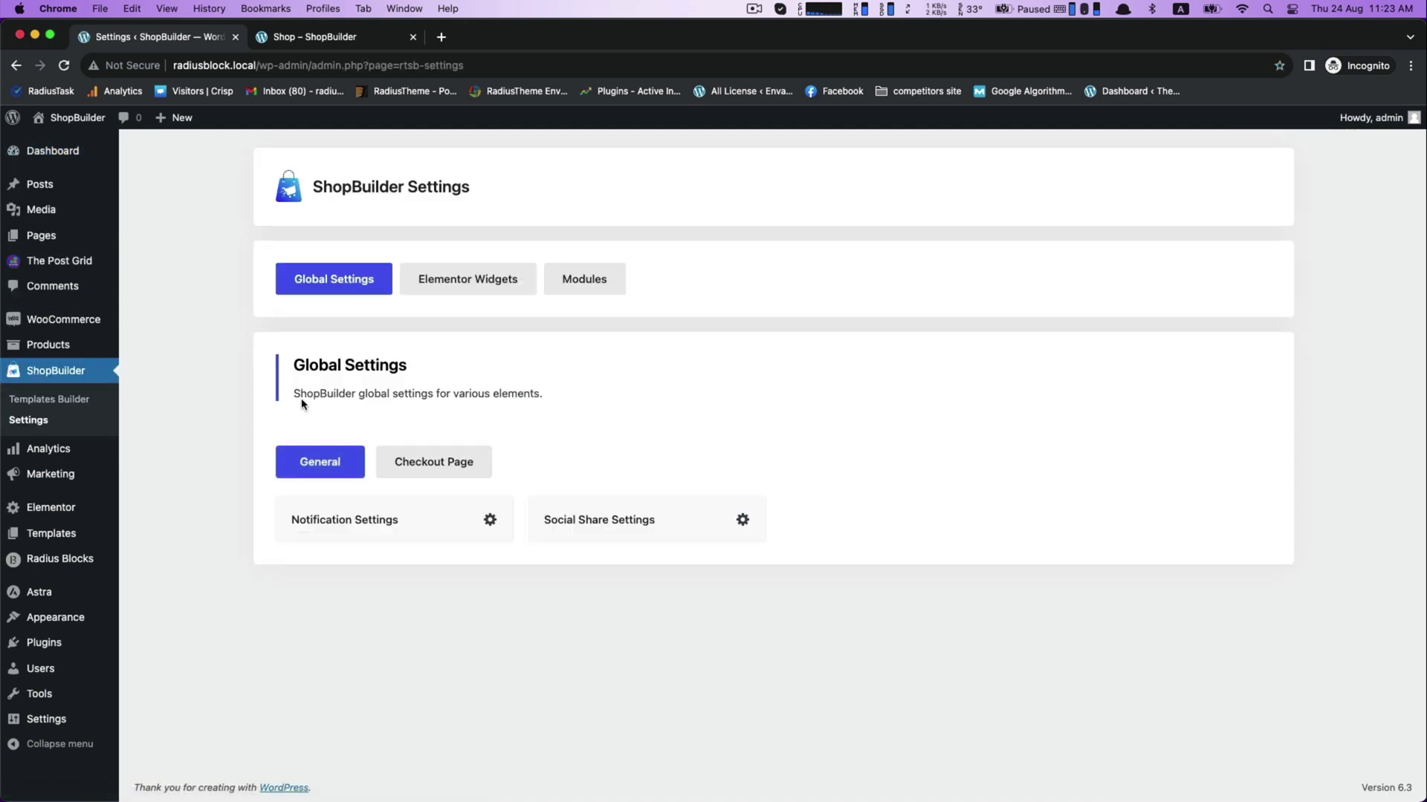
click(574, 280)
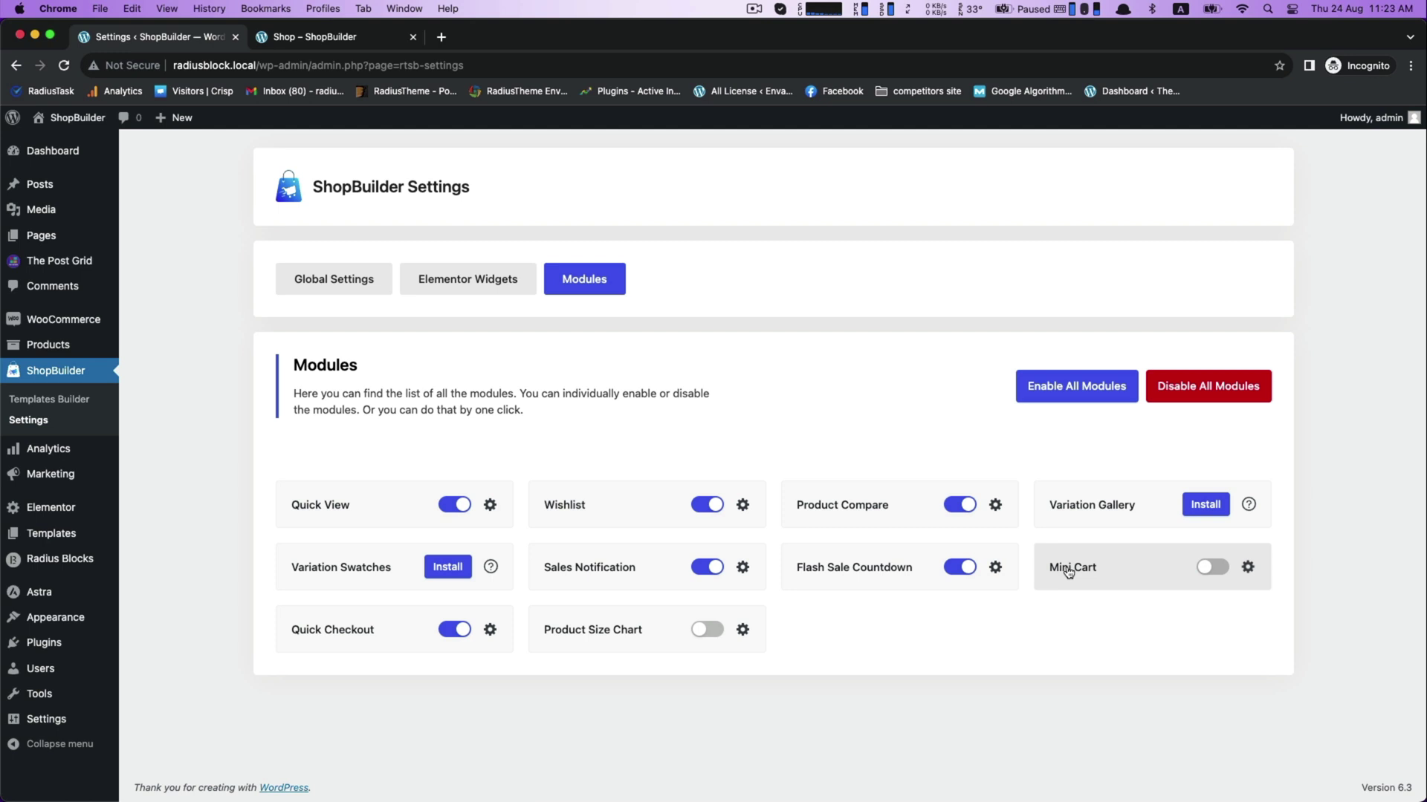
click(1222, 572)
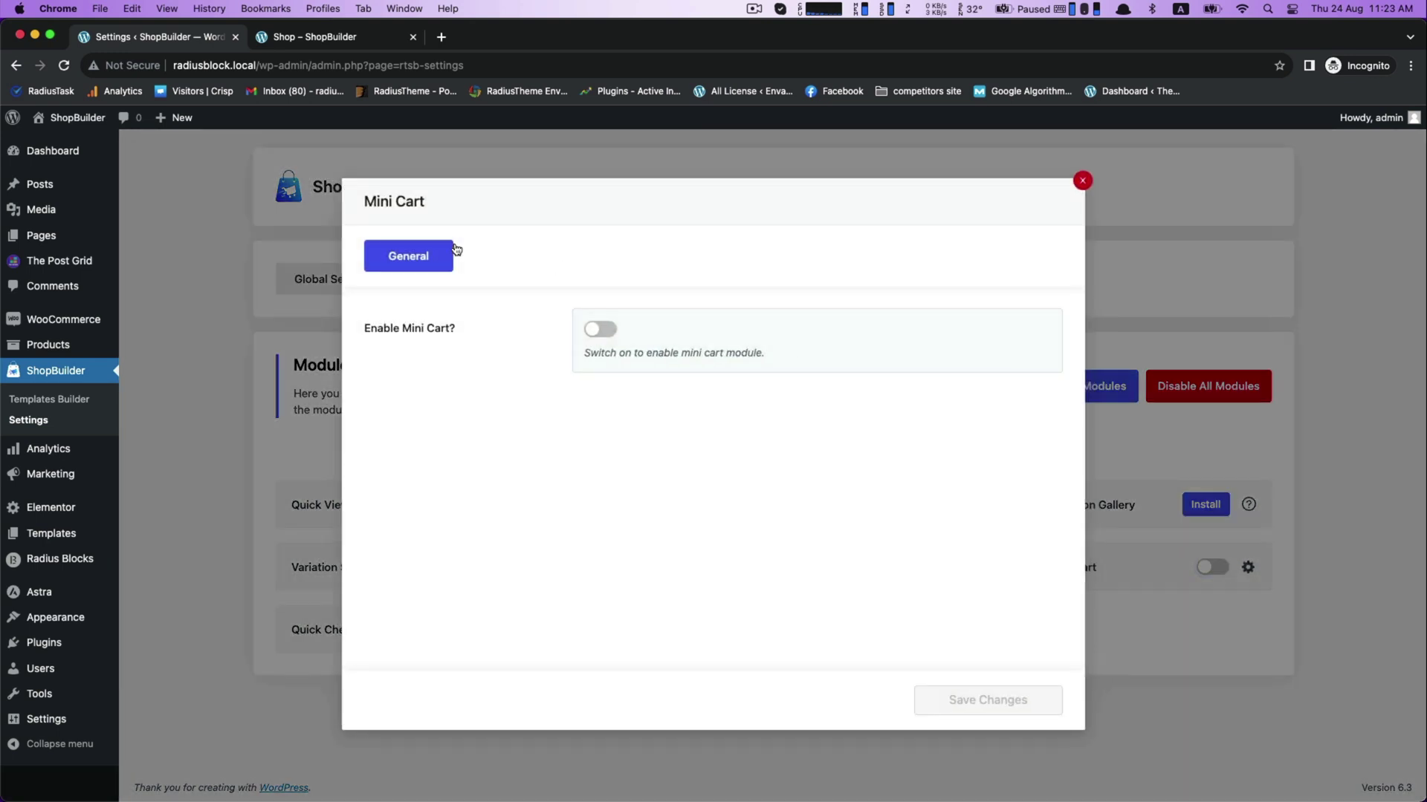
click(602, 330)
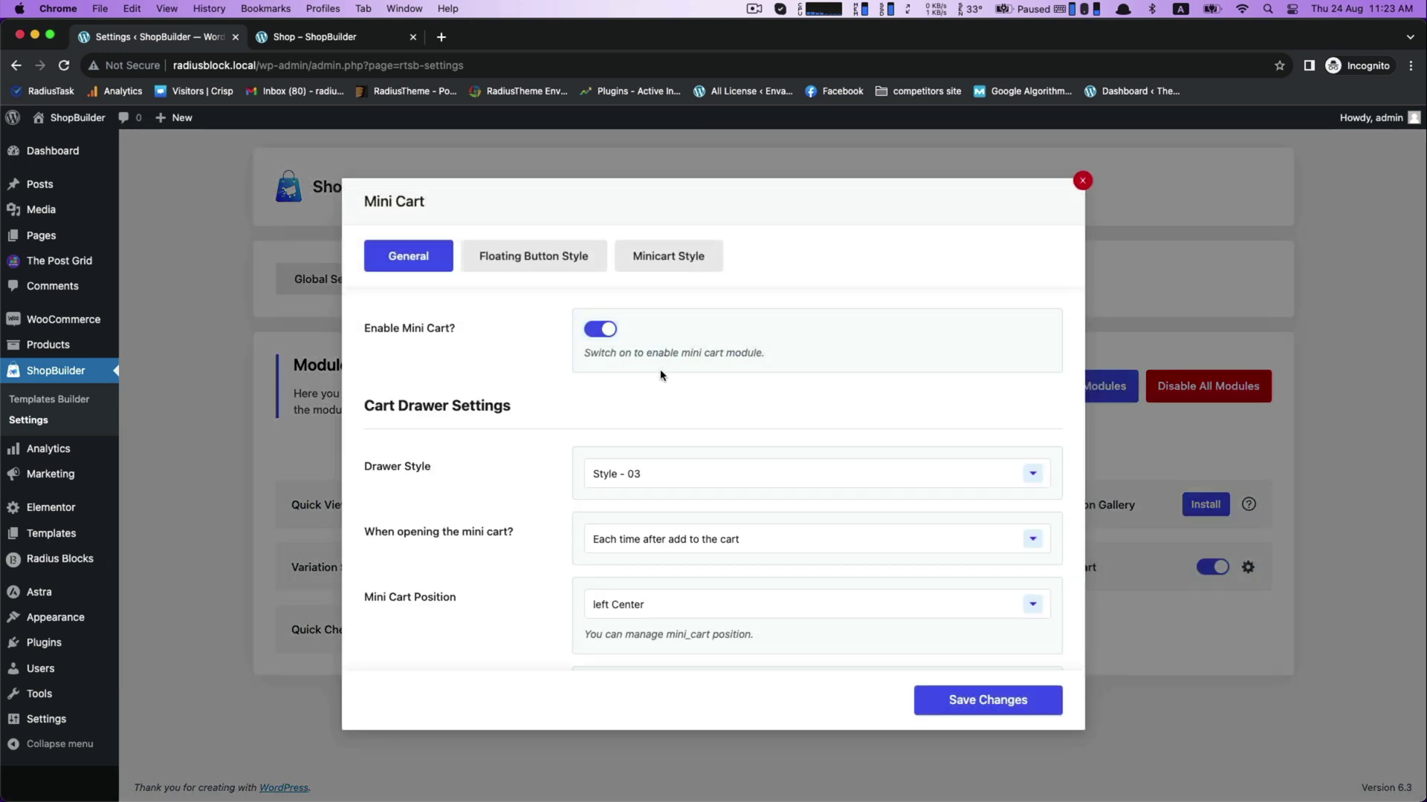
scroll(660, 376, down, 3)
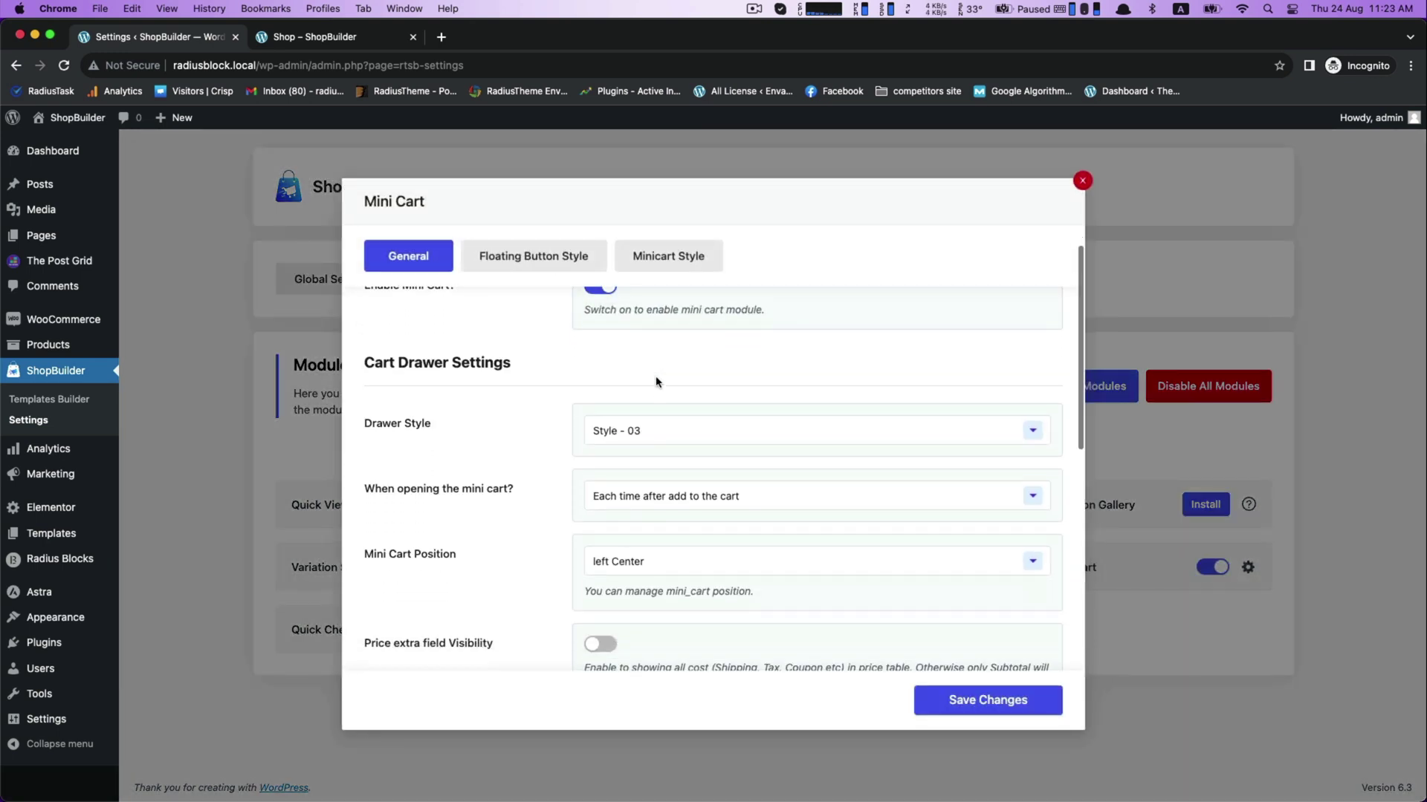
click(966, 700)
Reload the shop, add Mens T Shirt 3, and preview the cart drawer via the floating cart button
click(318, 37)
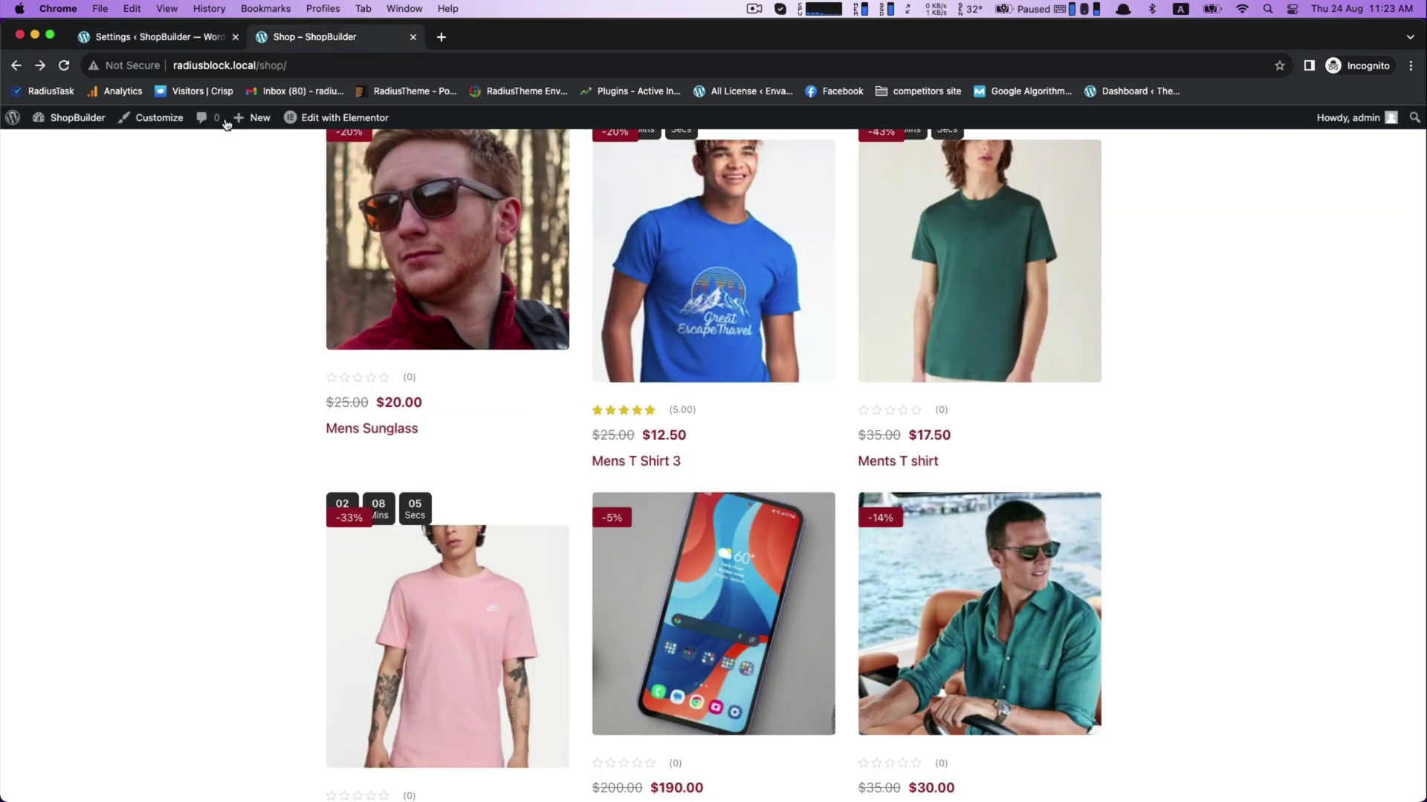
click(63, 65)
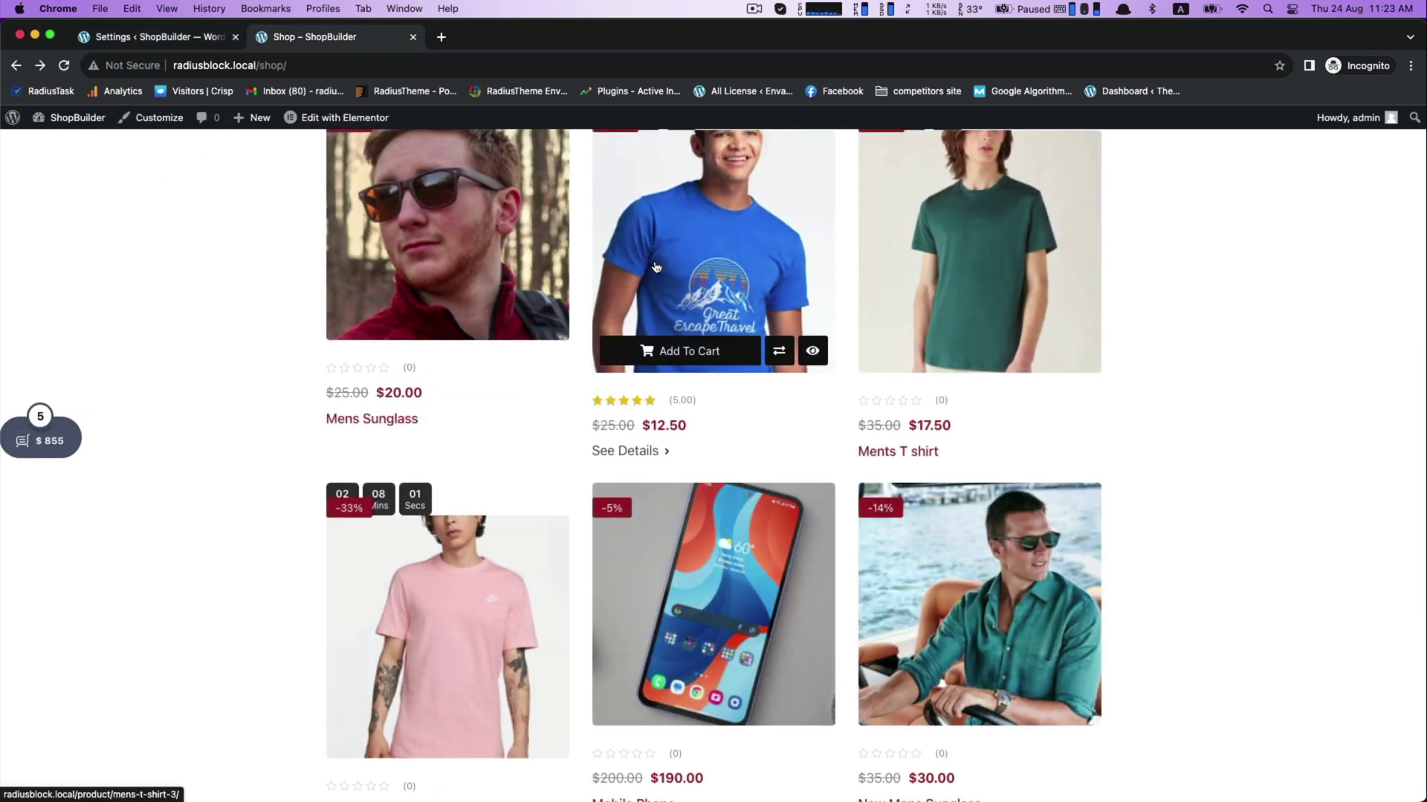
click(696, 399)
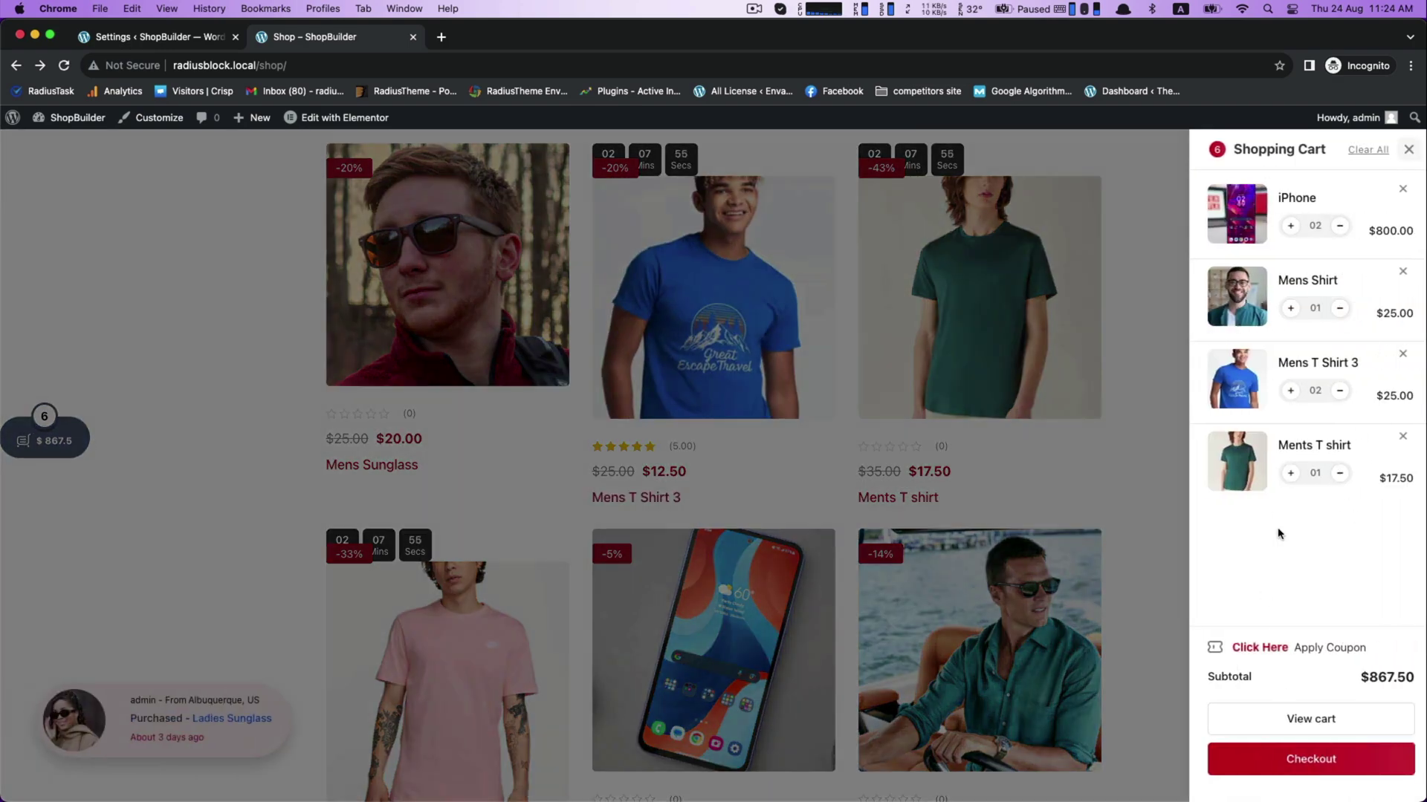
scroll(1278, 534, down, 1)
key(Escape)
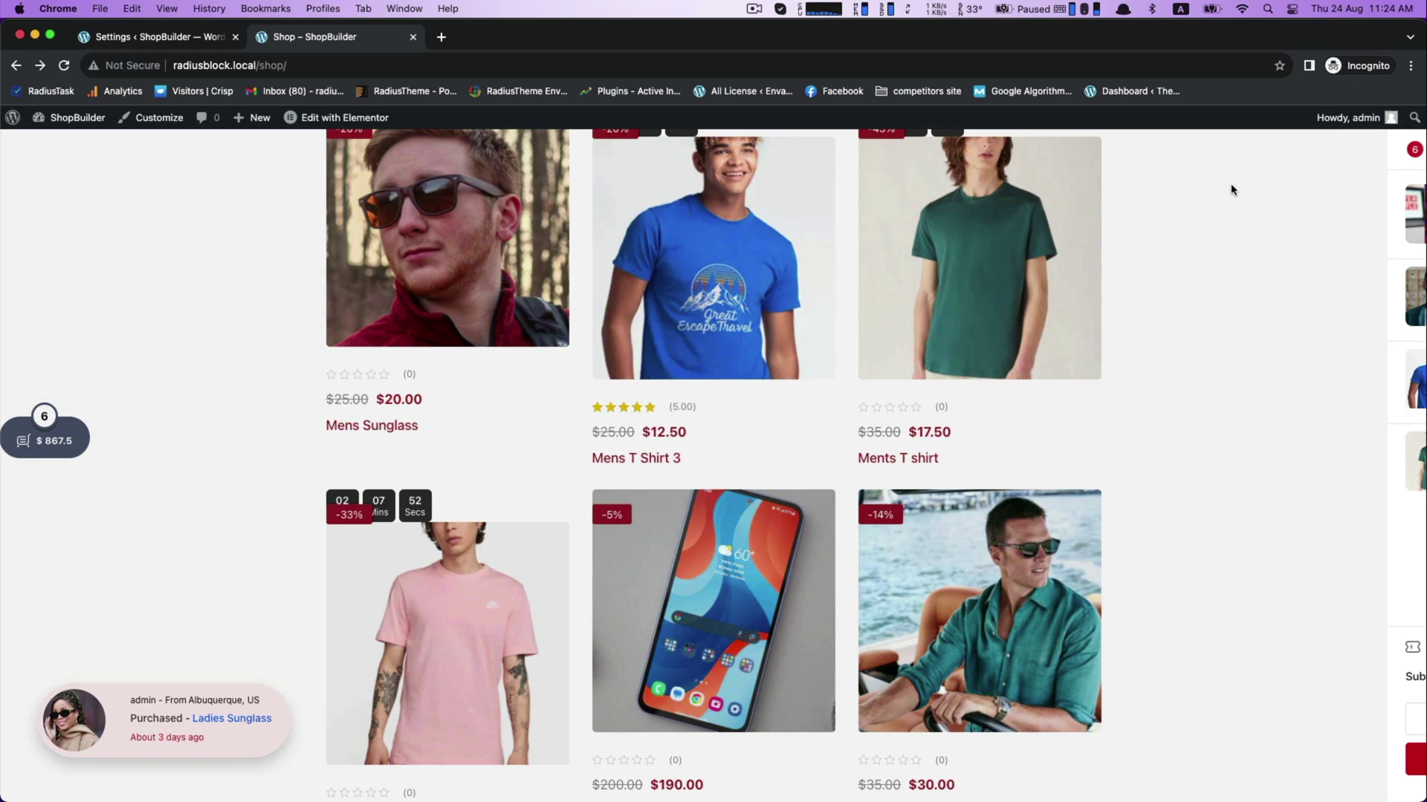
click(47, 444)
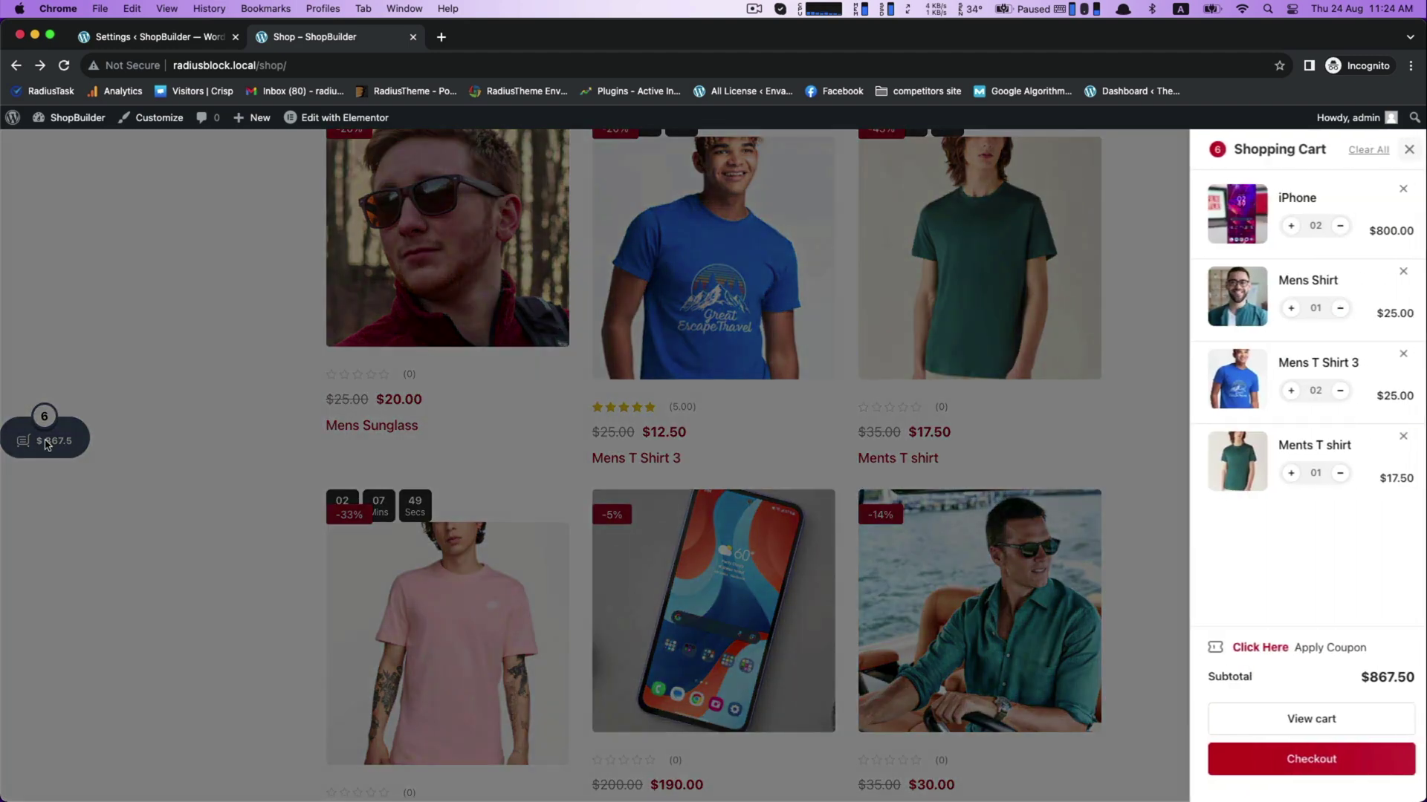
click(1408, 148)
Set the Mini Cart Drawer Style to Style - 02 and save changes
click(159, 36)
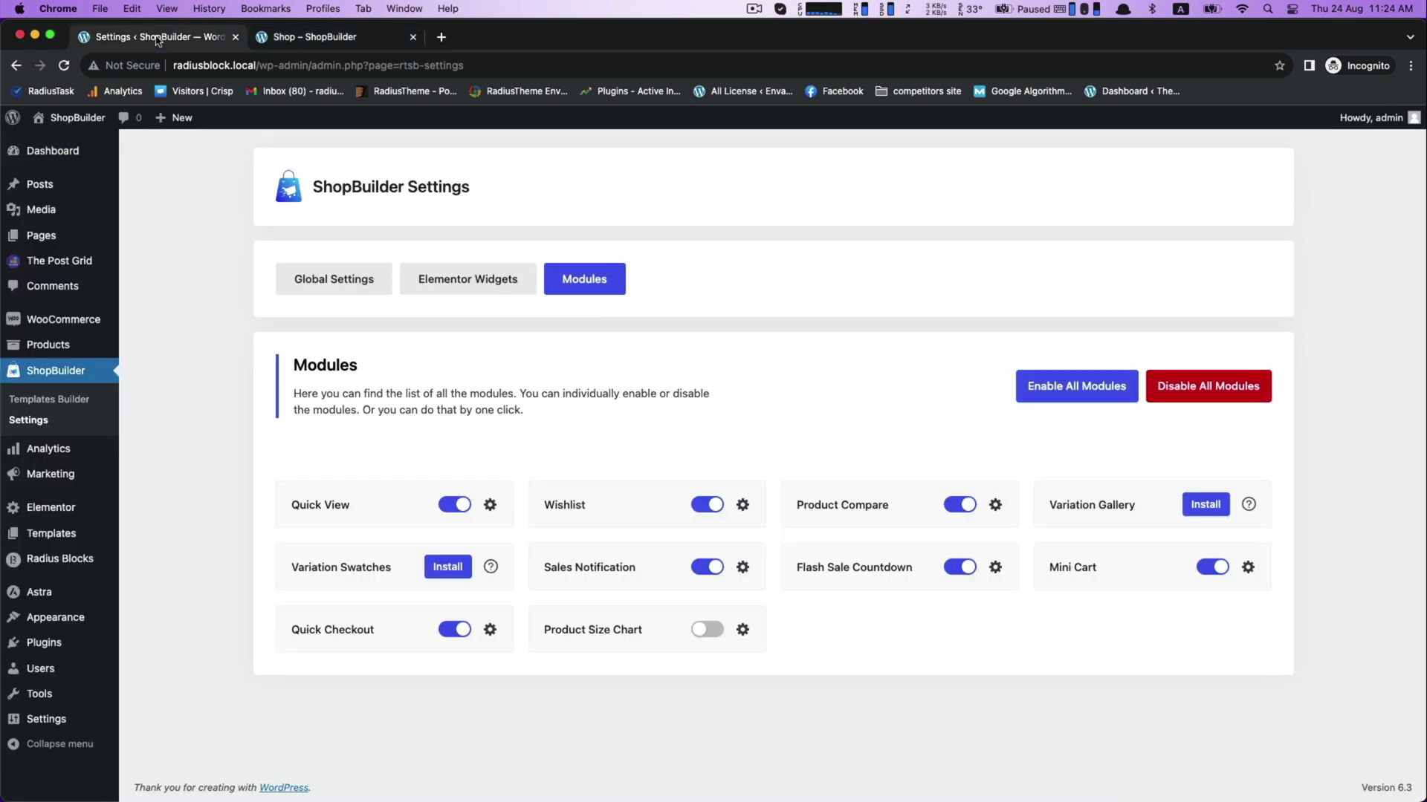
click(1249, 567)
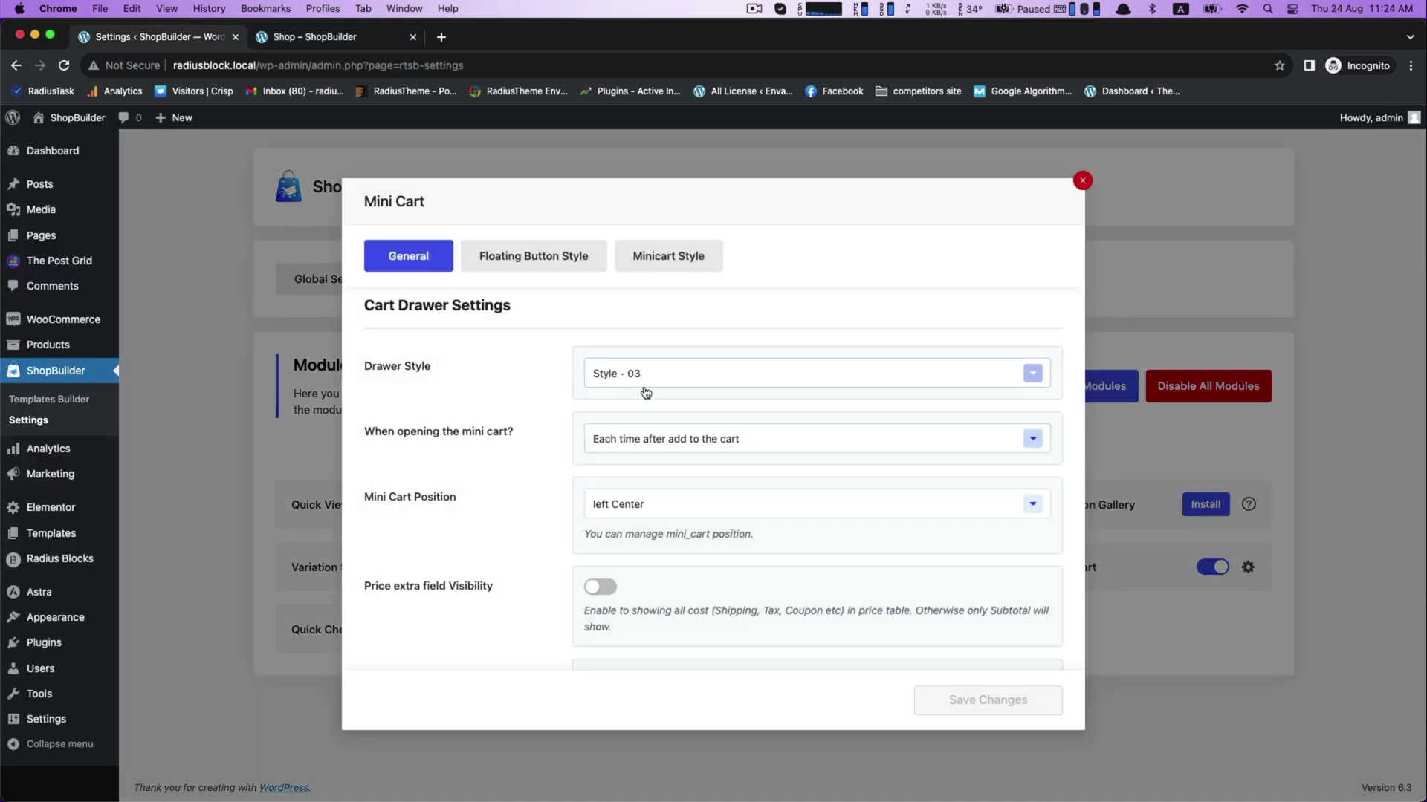
scroll(654, 428, up, 3)
click(642, 474)
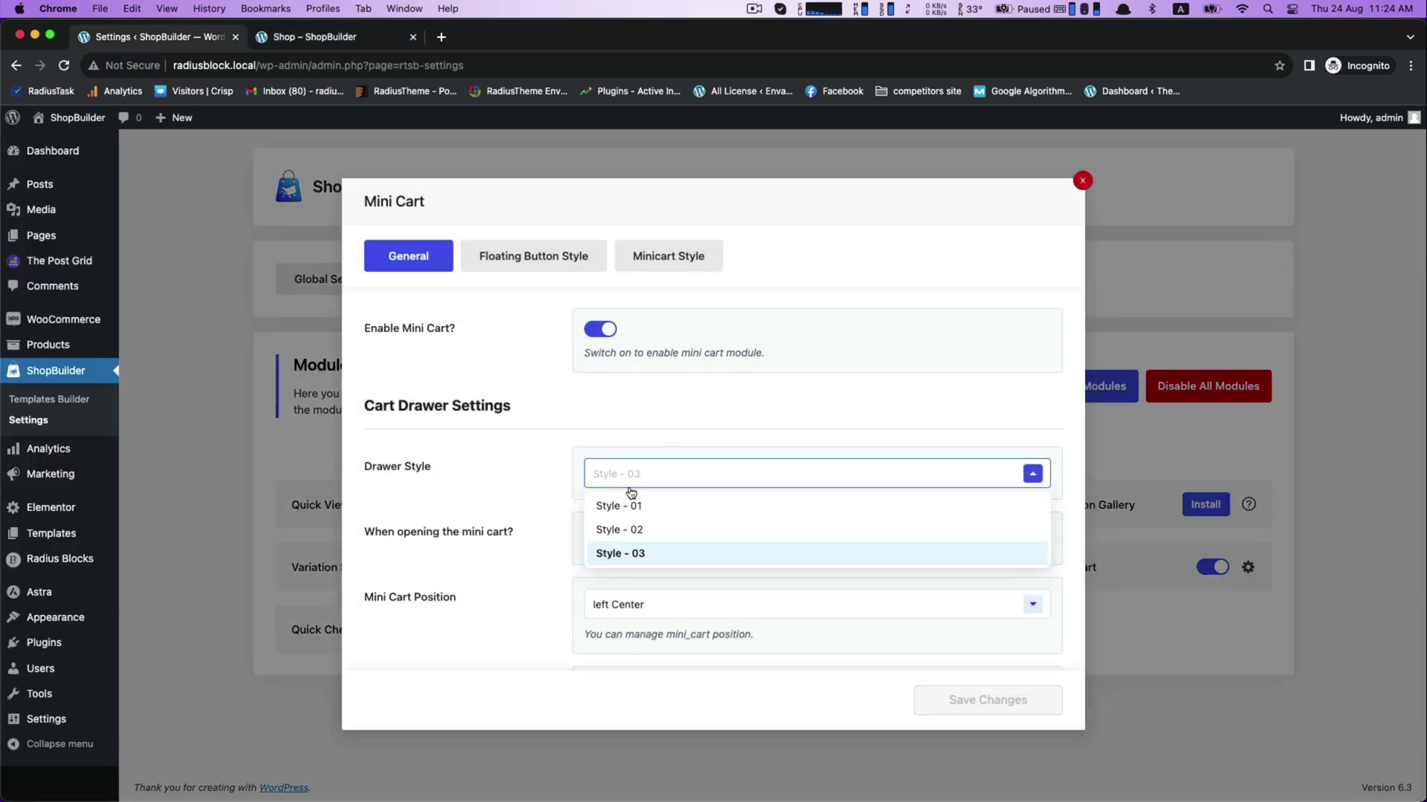
click(637, 532)
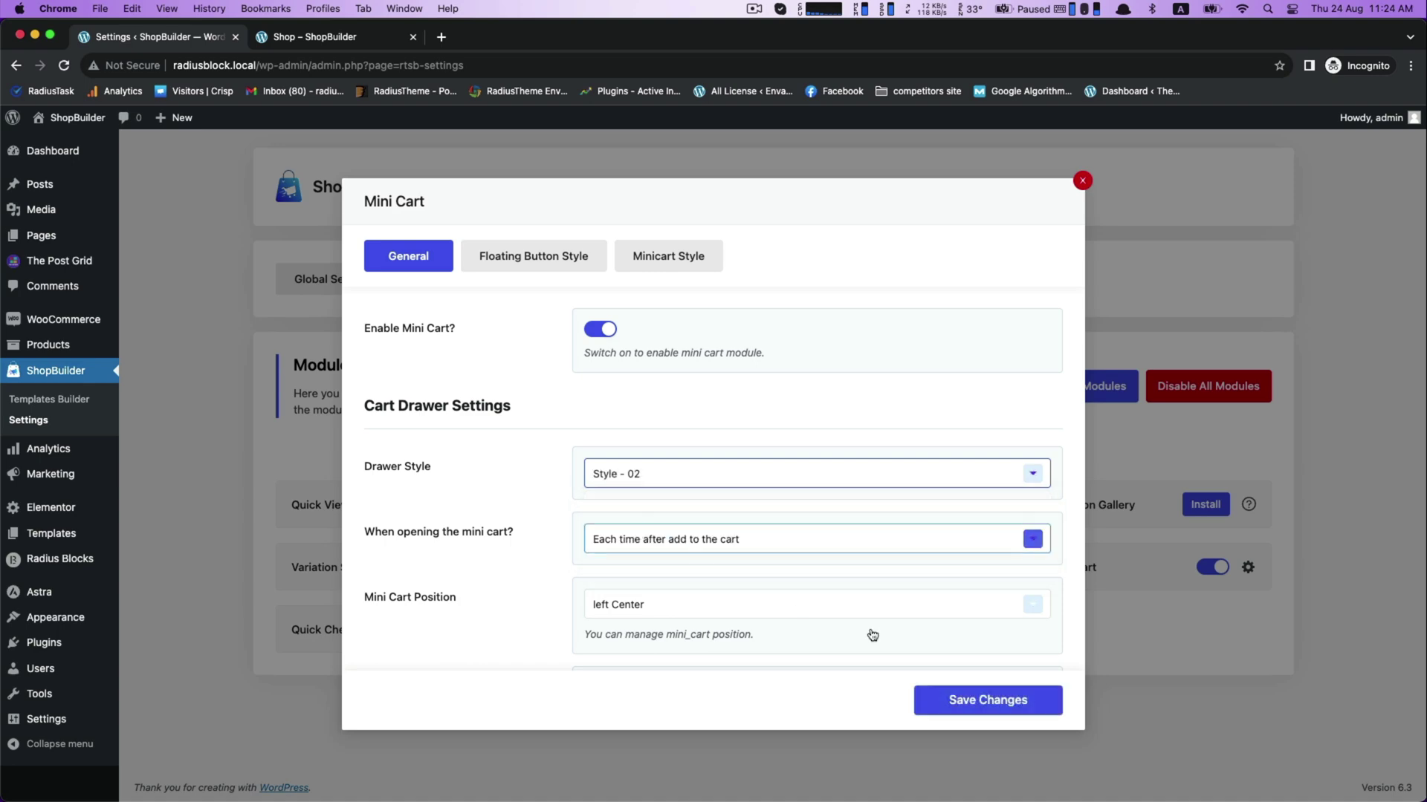
click(970, 700)
Reload the shop page and preview the Style - 02 cart drawer
click(314, 36)
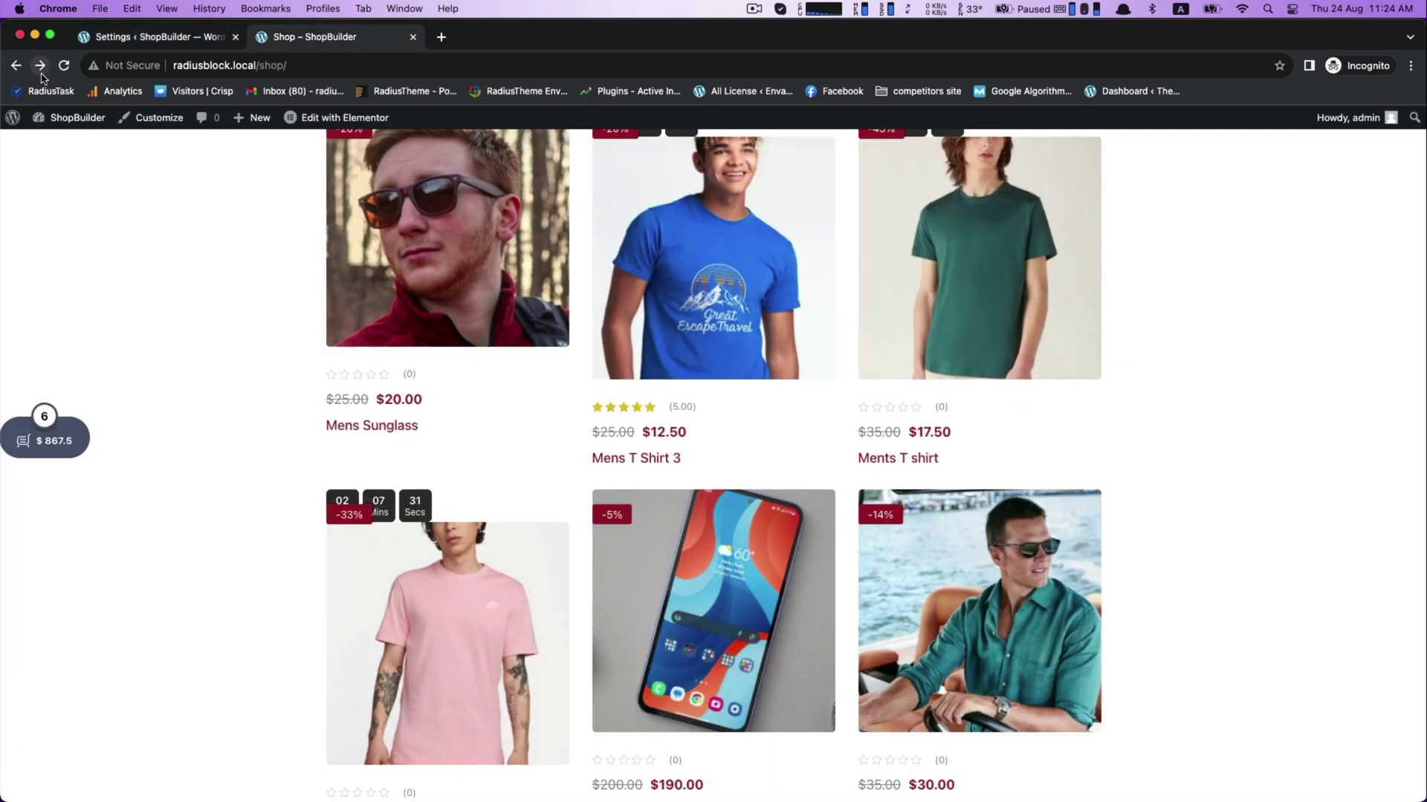
click(64, 65)
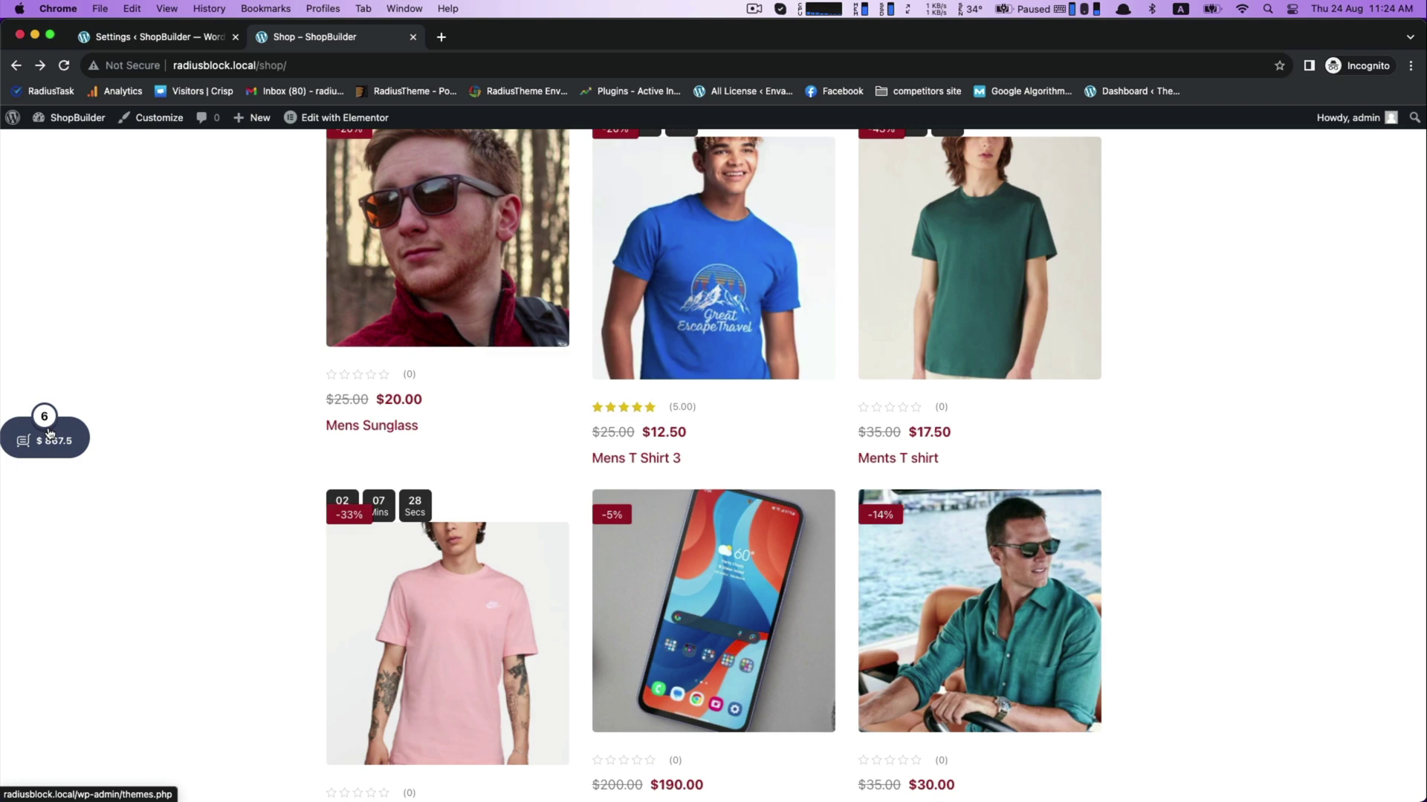
click(49, 433)
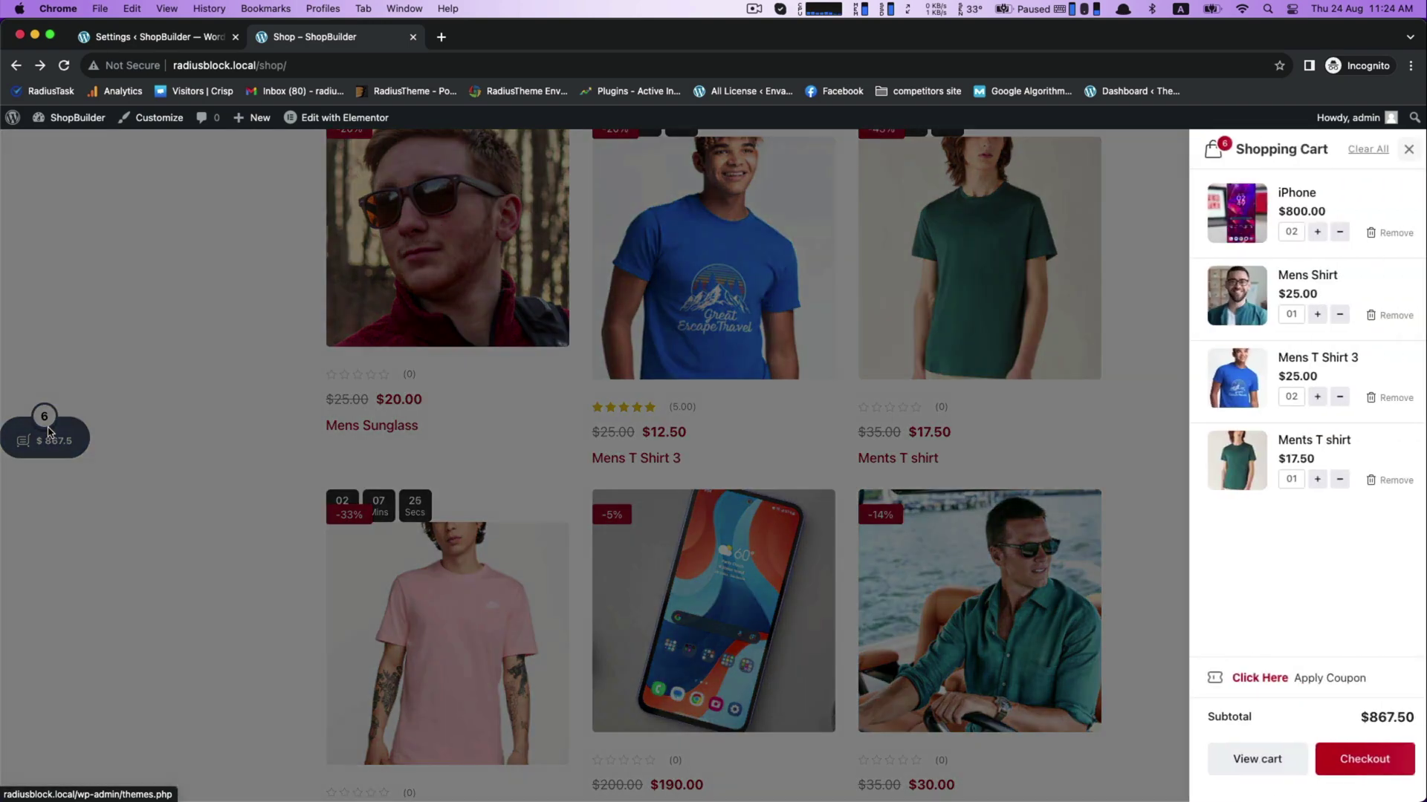
click(50, 433)
Set the Mini Cart Drawer Style back to Style - 01 and save changes
click(145, 36)
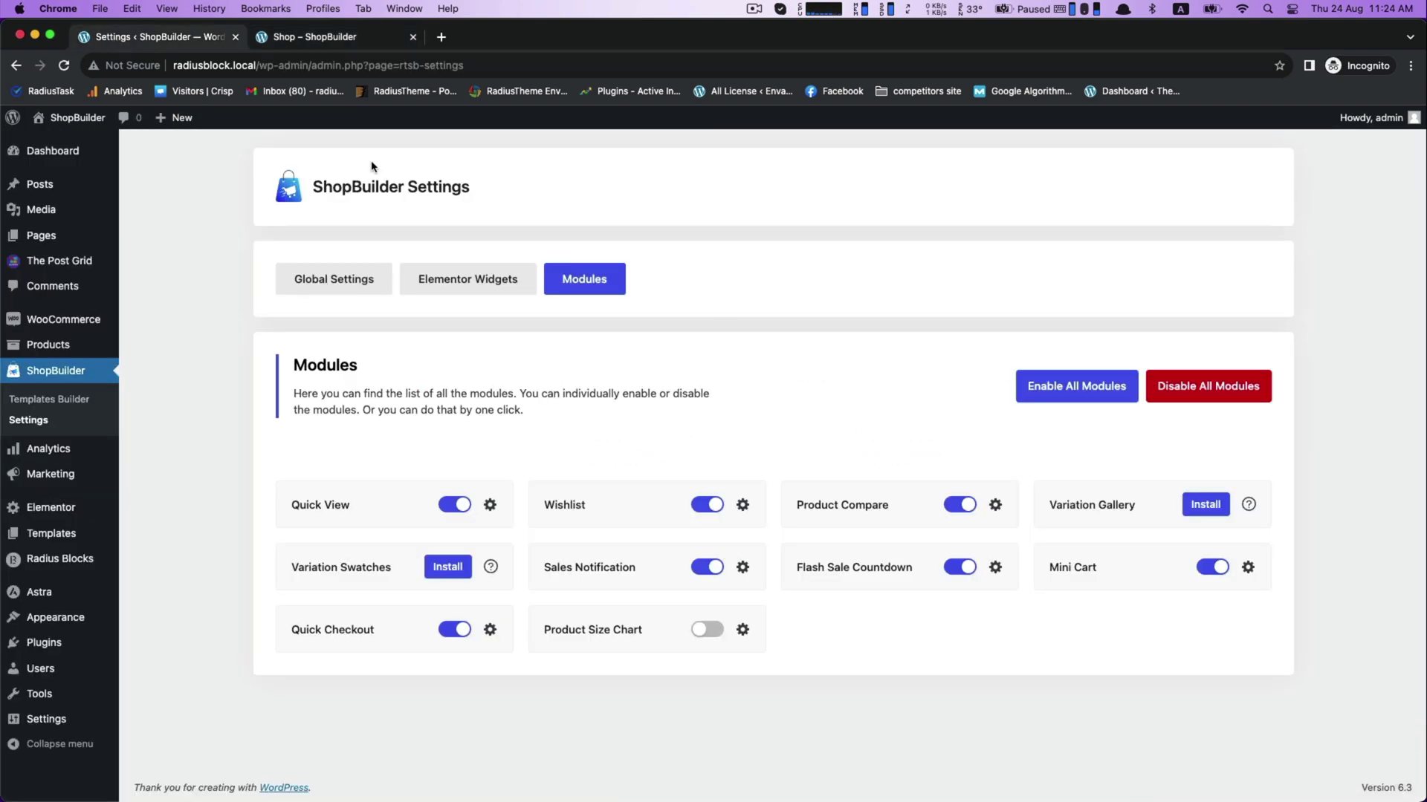
click(1247, 566)
click(682, 479)
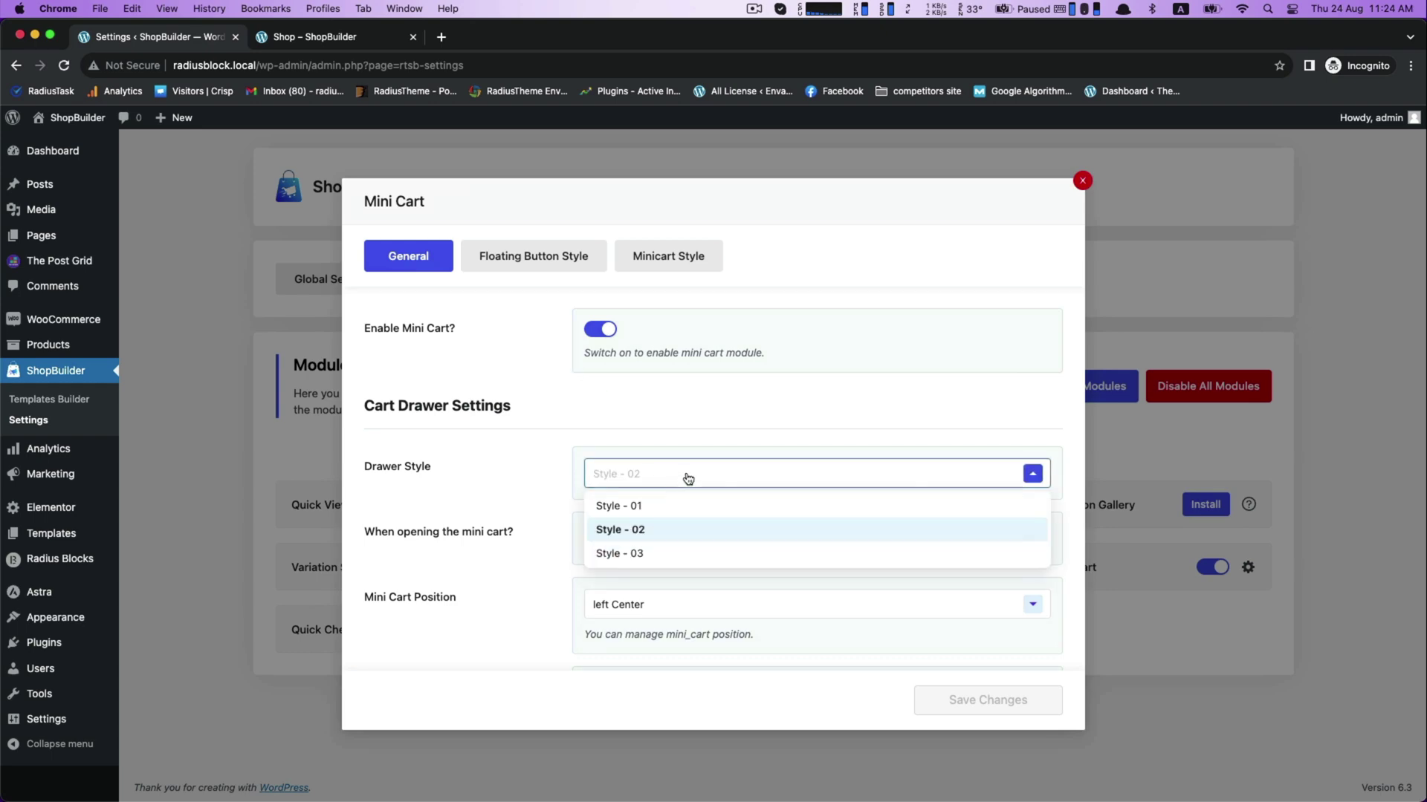
click(639, 507)
click(950, 702)
Reload the shop page and preview the Style - 01 cart drawer
key(ctrl+Tab)
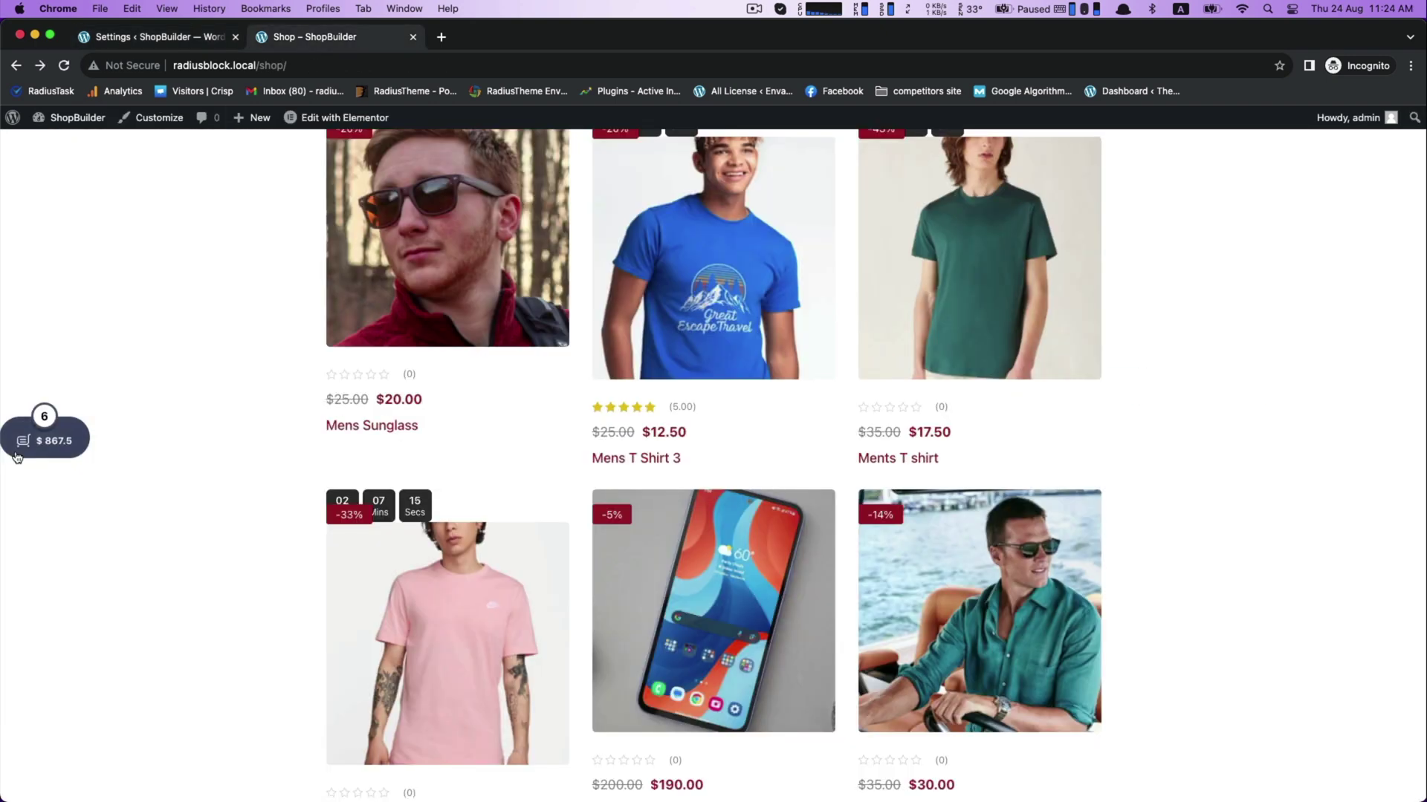
click(64, 65)
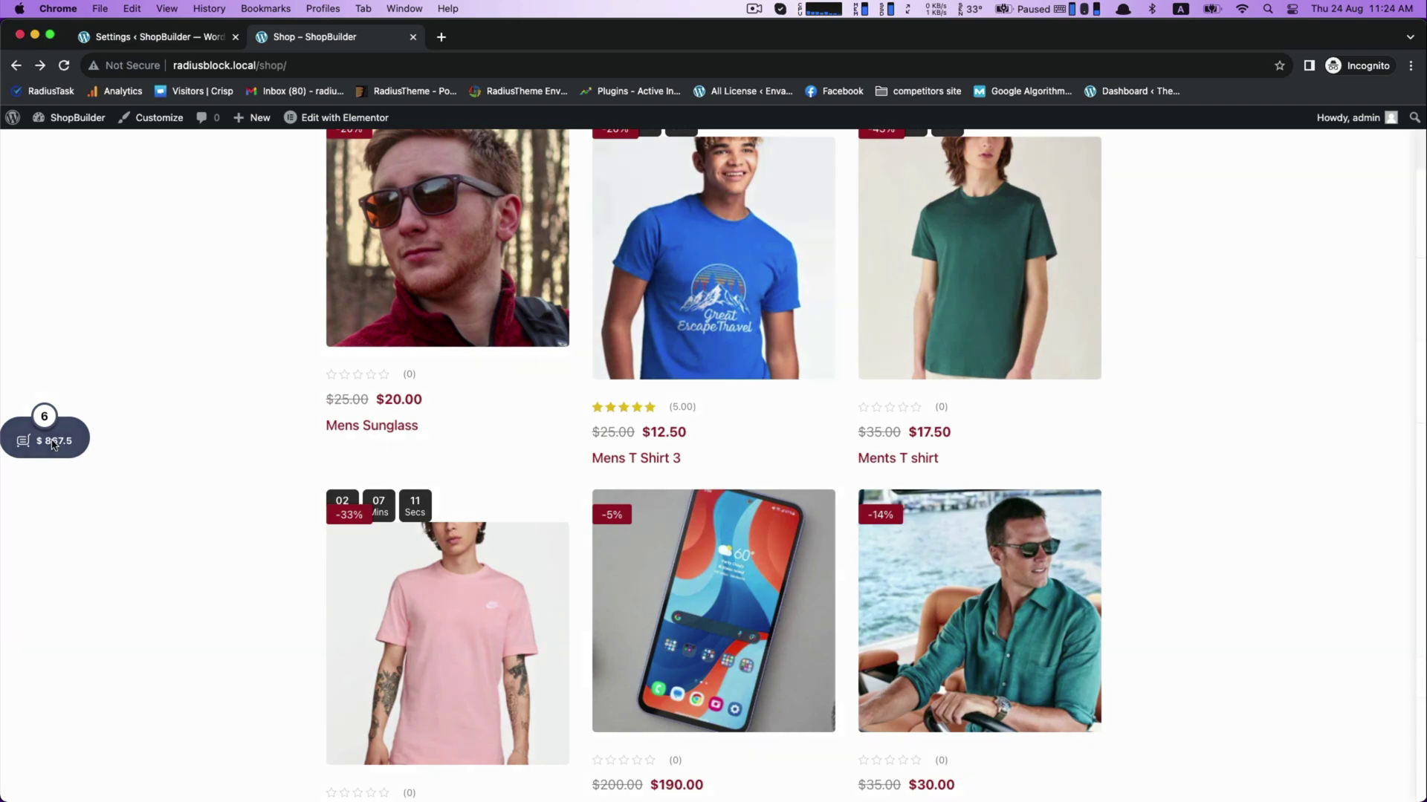
click(52, 444)
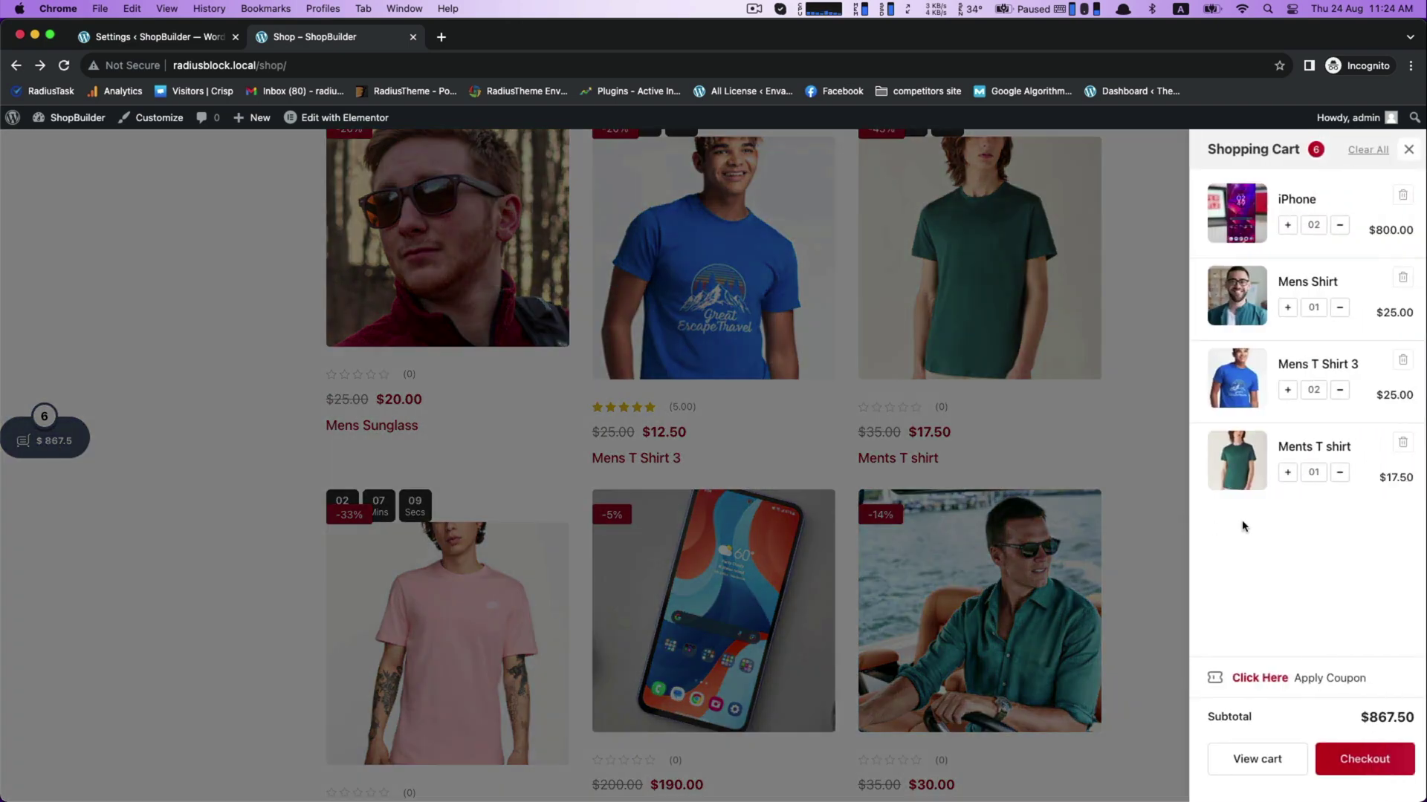
click(813, 218)
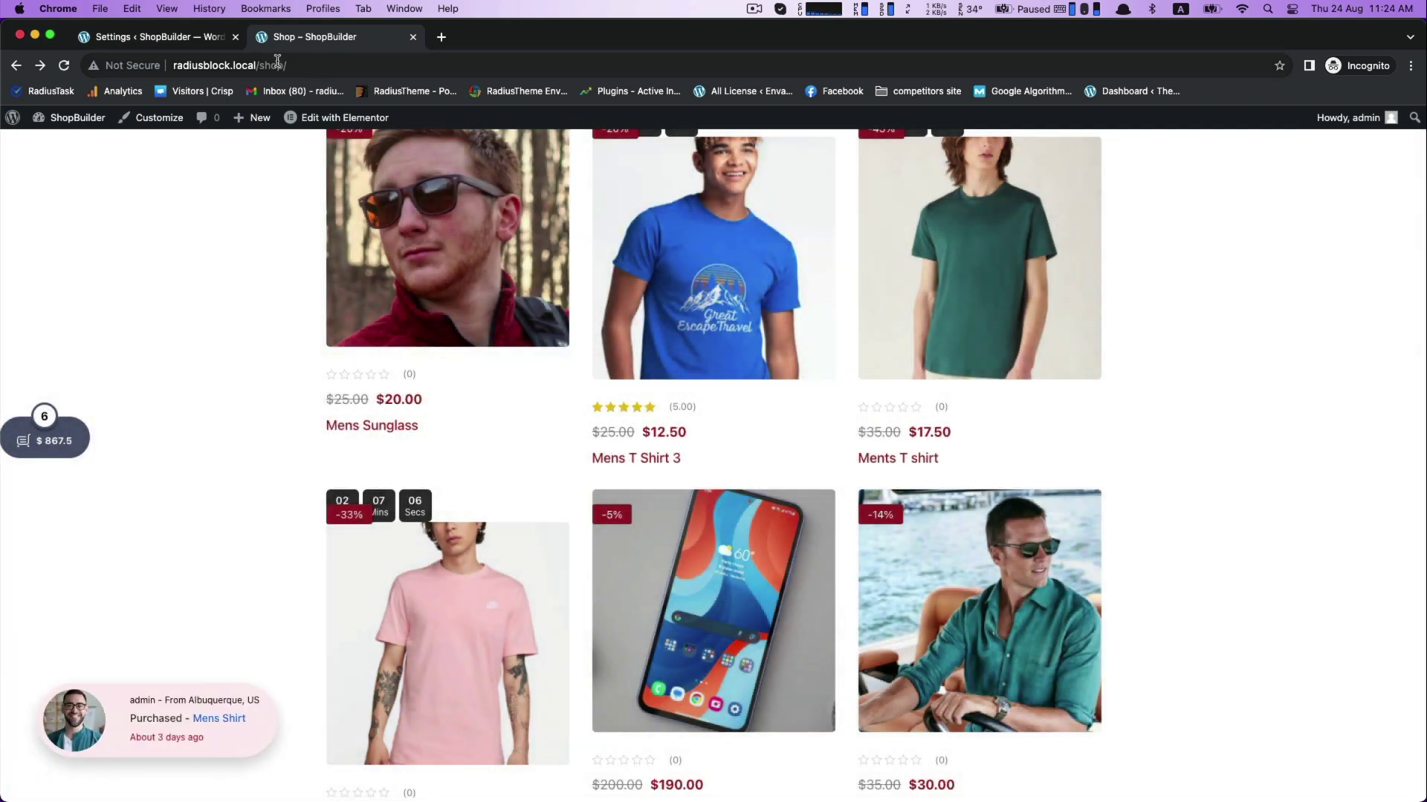
Keep the cart opening after each add, set Mini Cart Position to left Bottom, and save
click(212, 37)
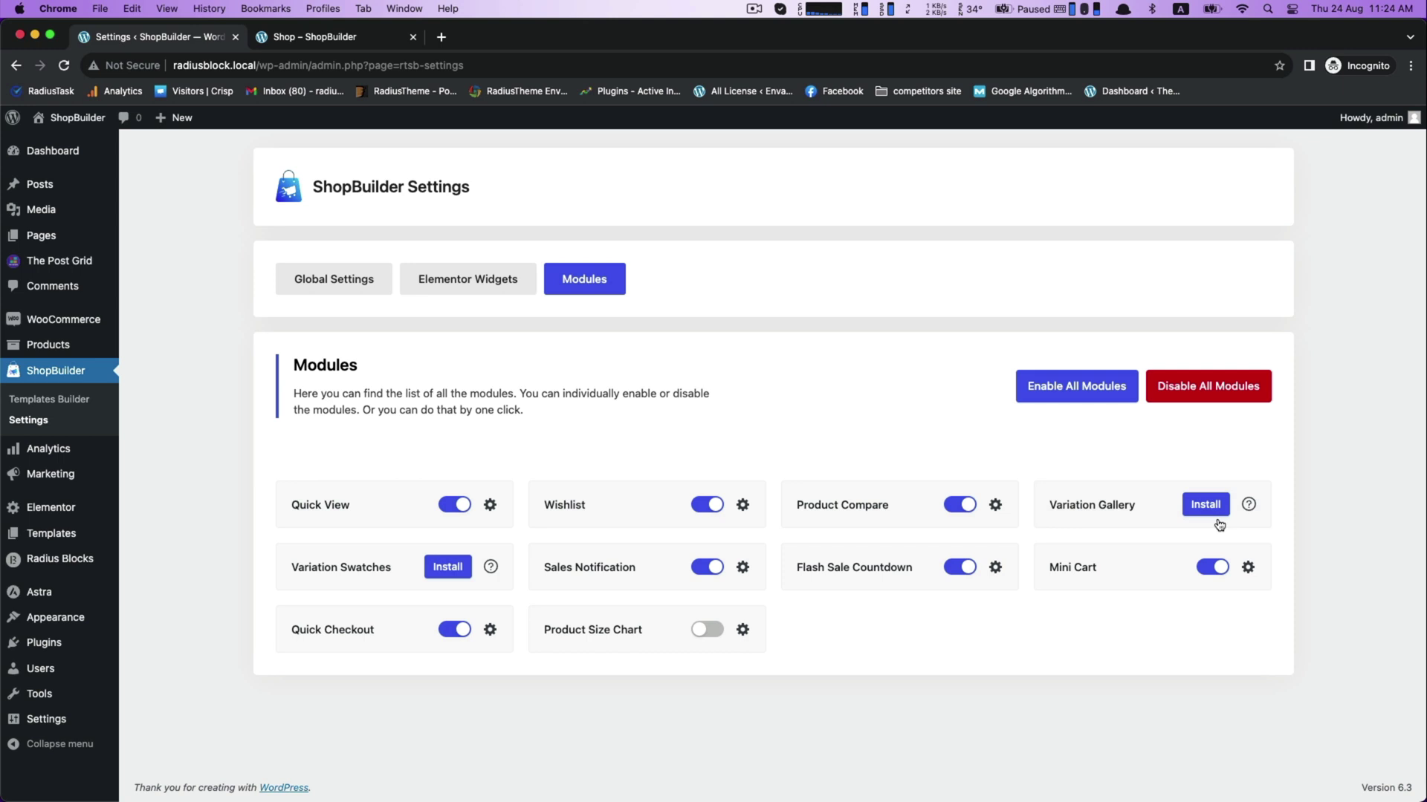
click(1247, 568)
scroll(487, 405, down, 1)
scroll(488, 404, down, 3)
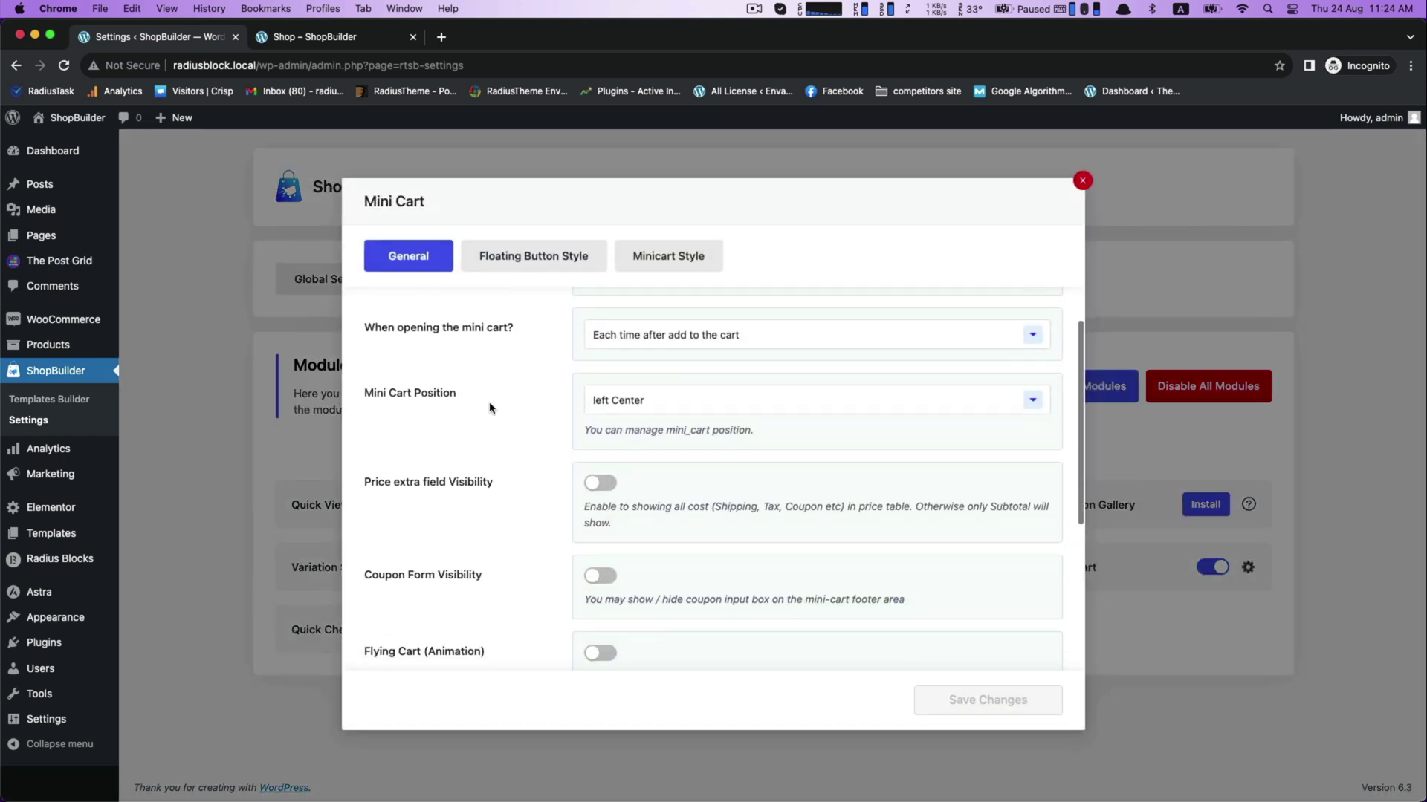
click(684, 334)
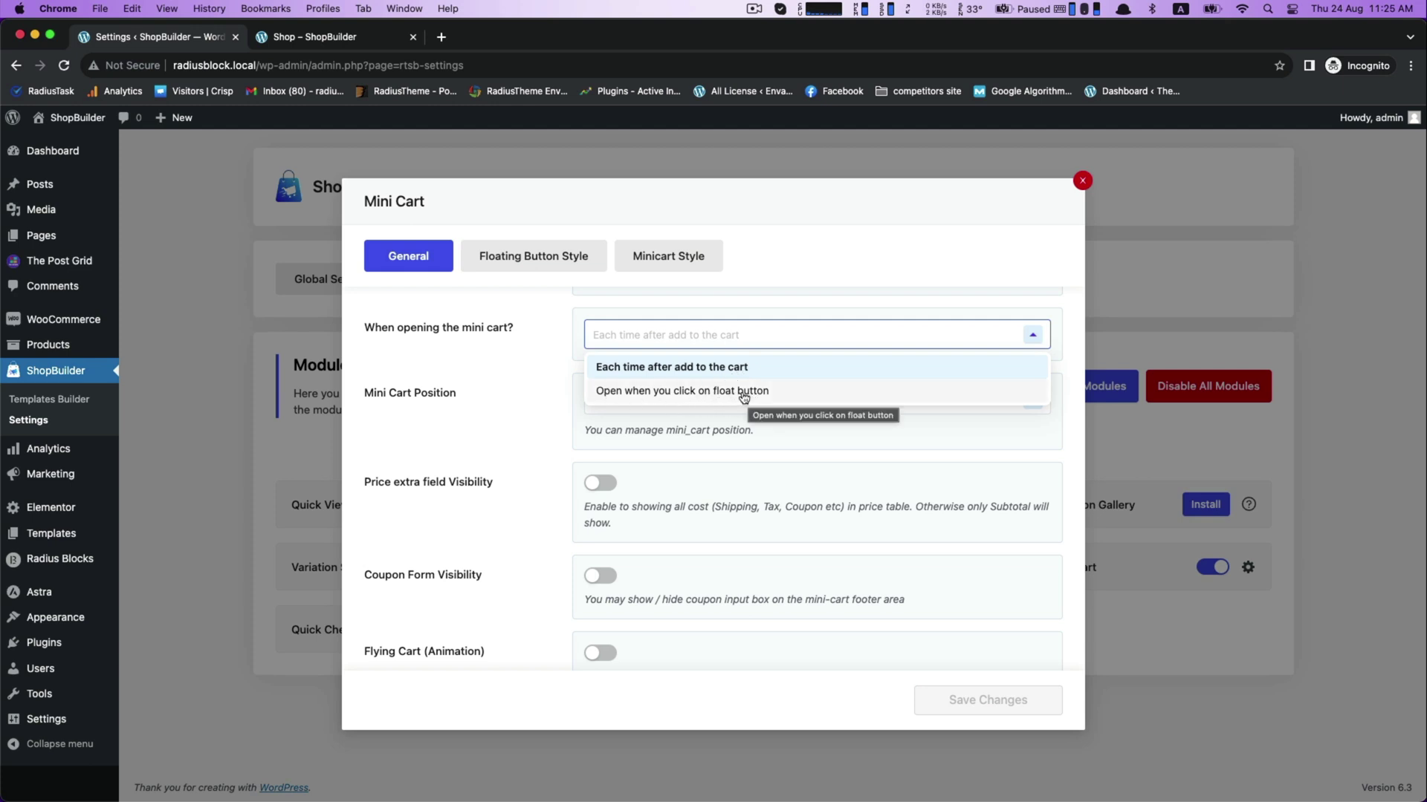
click(702, 367)
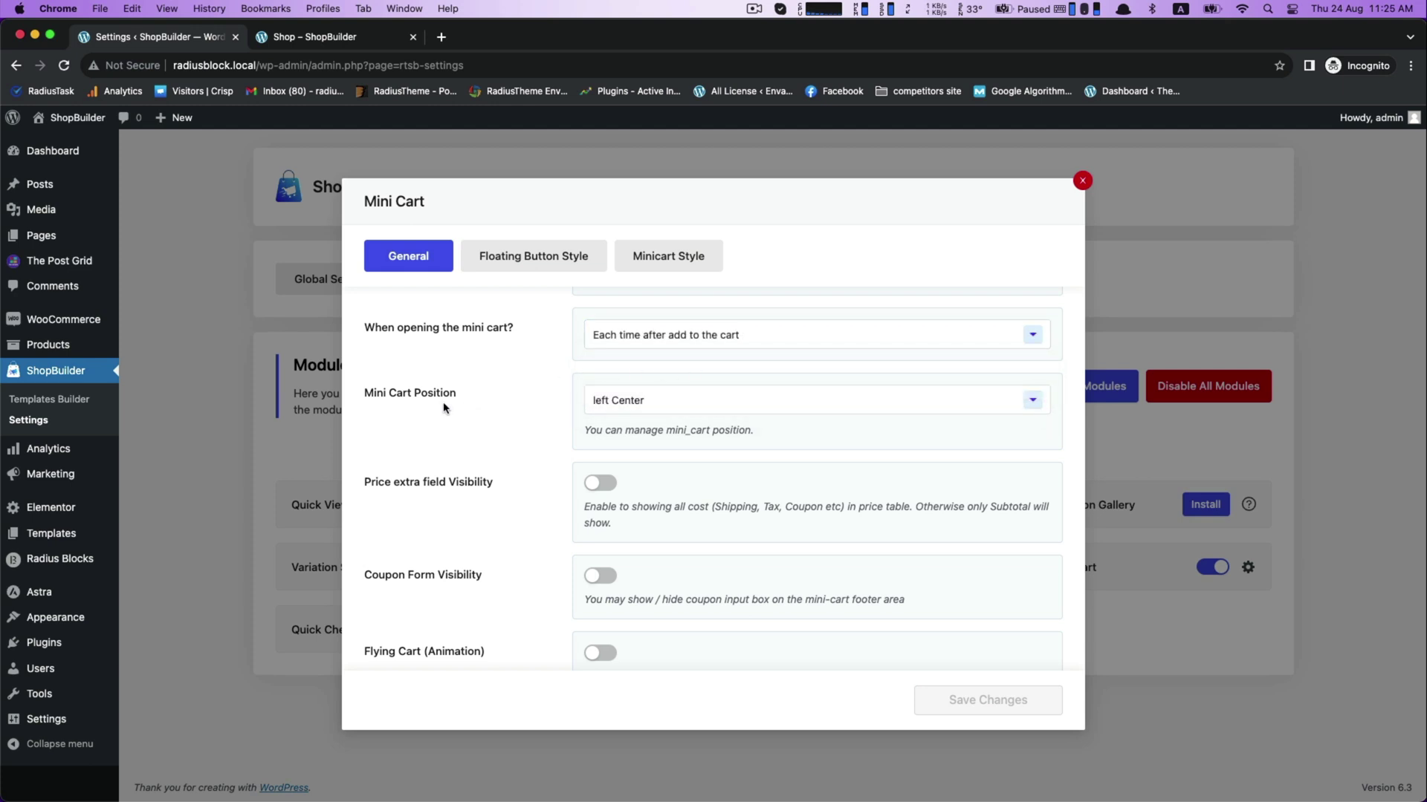
click(632, 404)
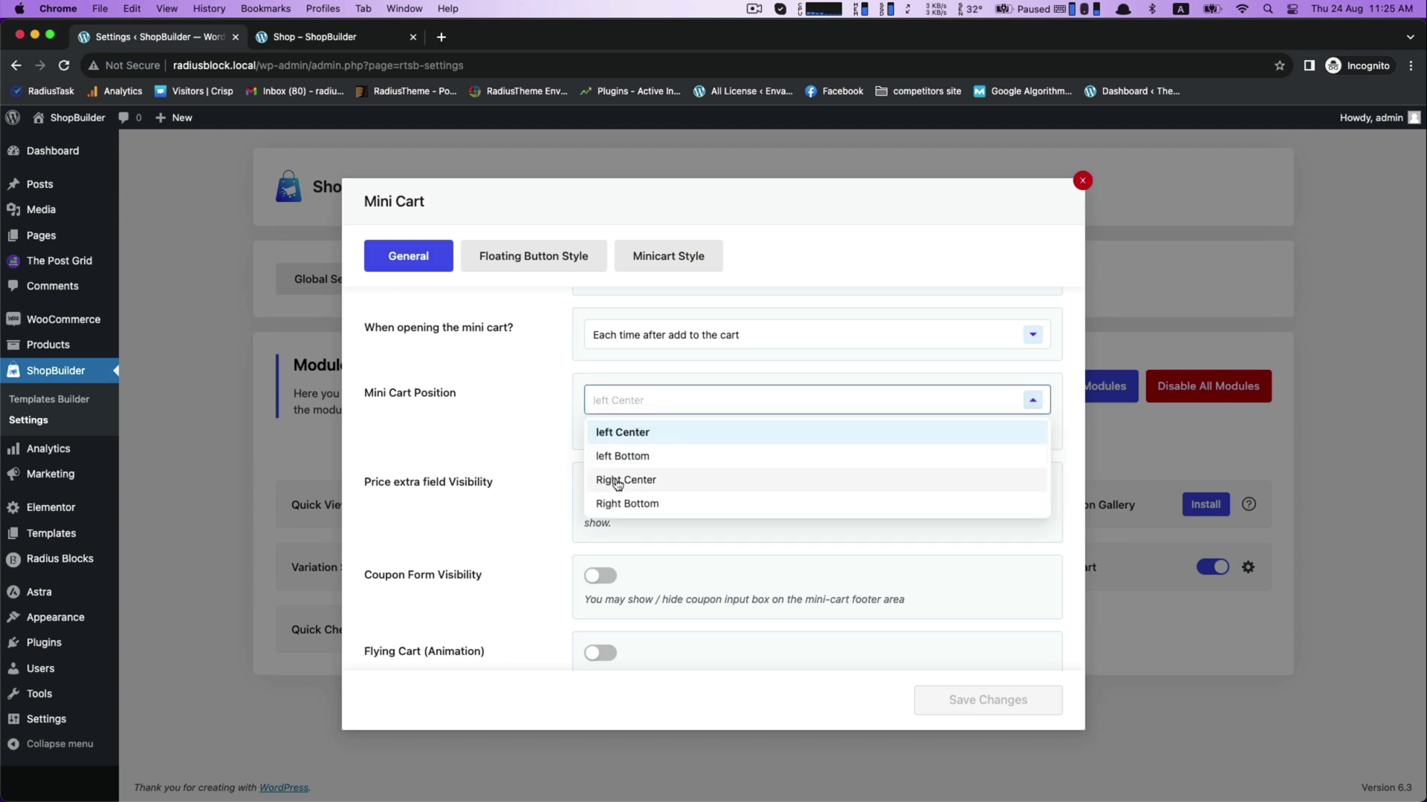
click(624, 457)
click(1017, 698)
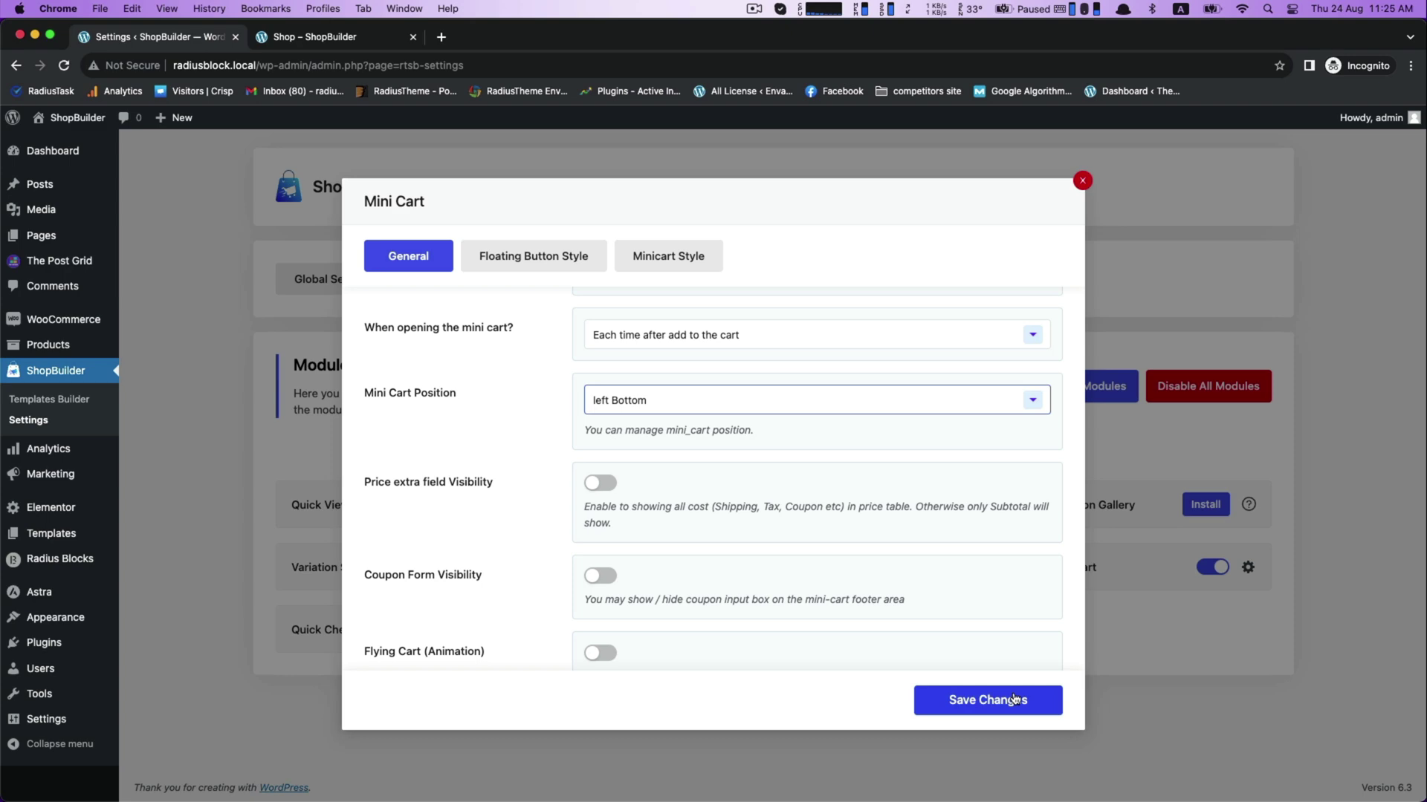
Reload the shop page and preview the cart drawer from the bottom-left floating button
click(335, 37)
click(64, 66)
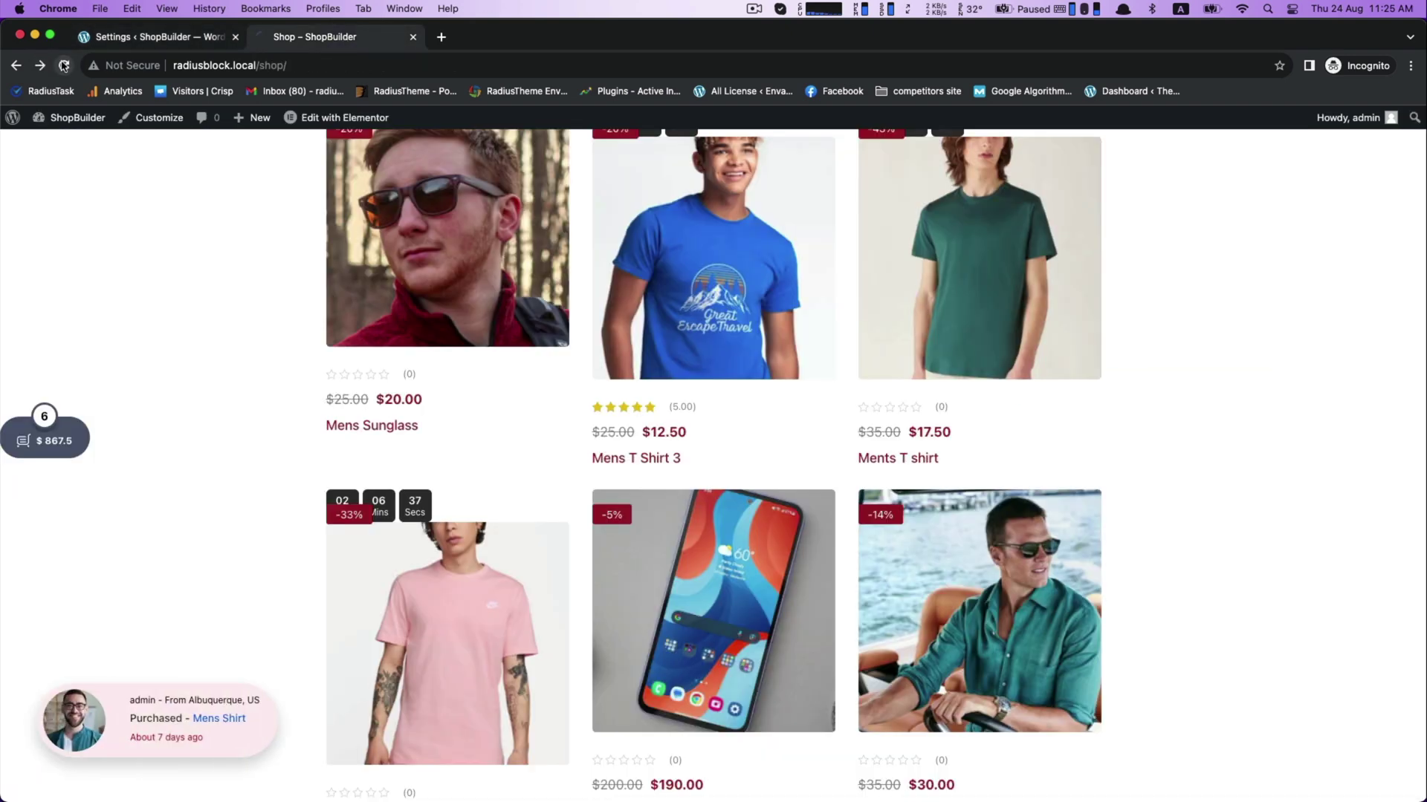
click(66, 762)
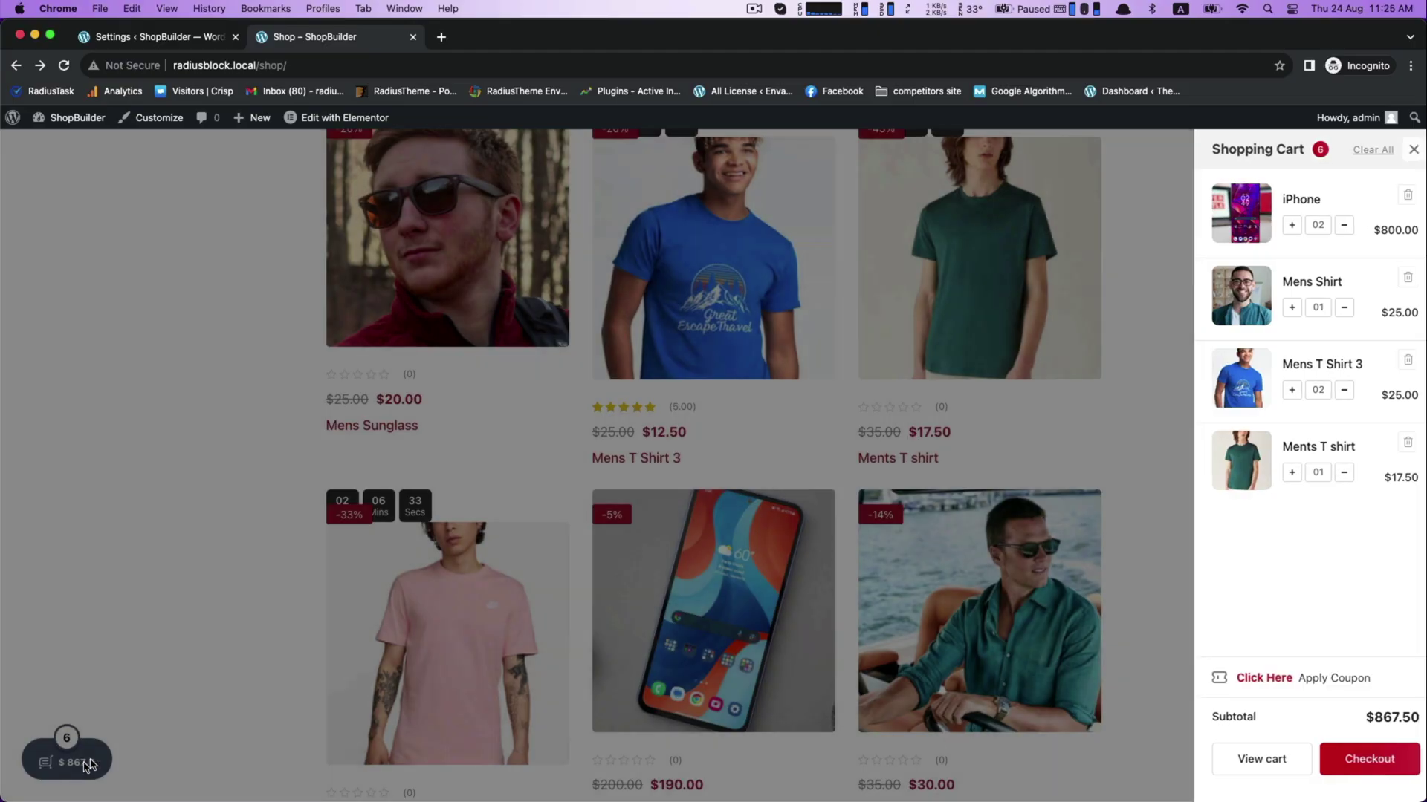
click(185, 688)
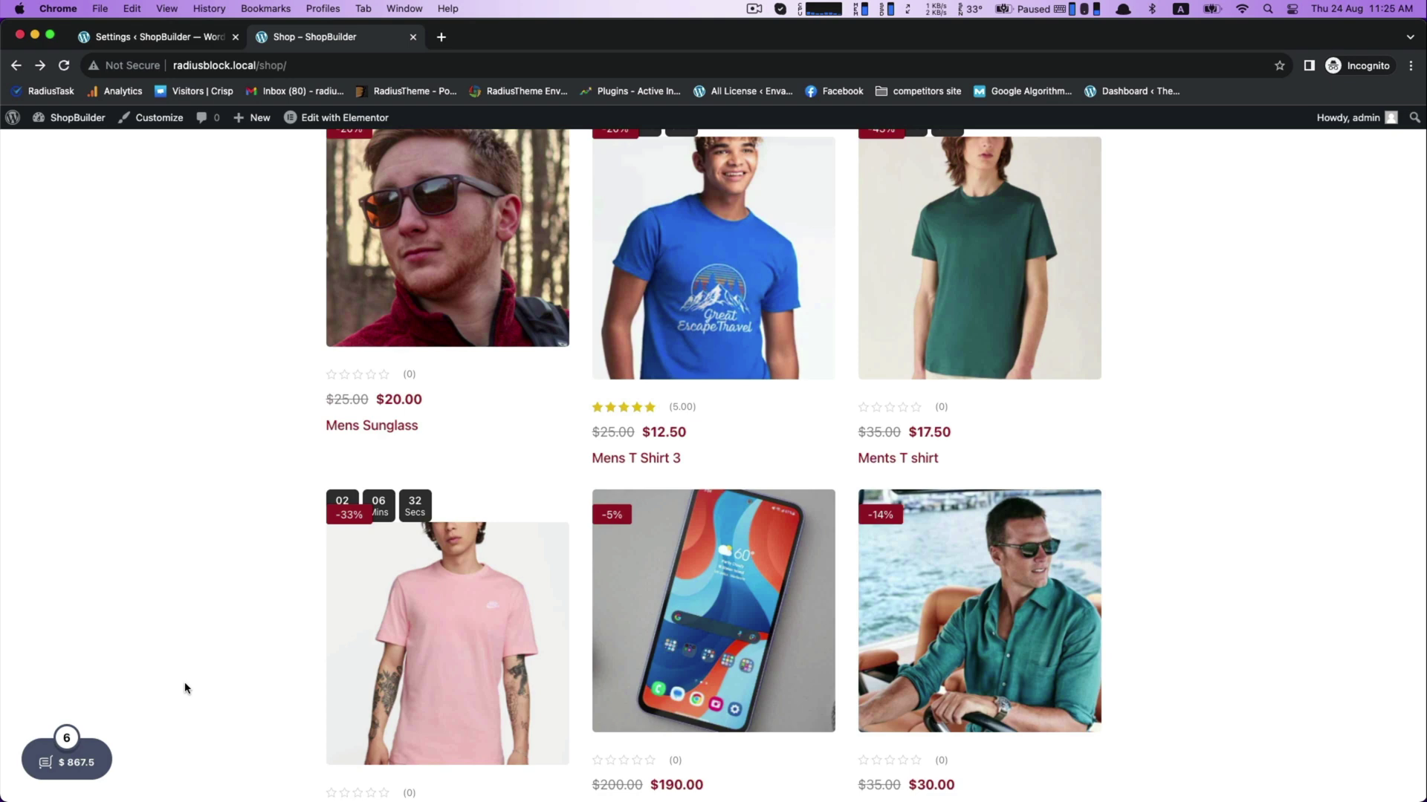
click(136, 36)
Set Mini Cart Position to left Center, enable Price extra field Visibility, and save
click(1248, 567)
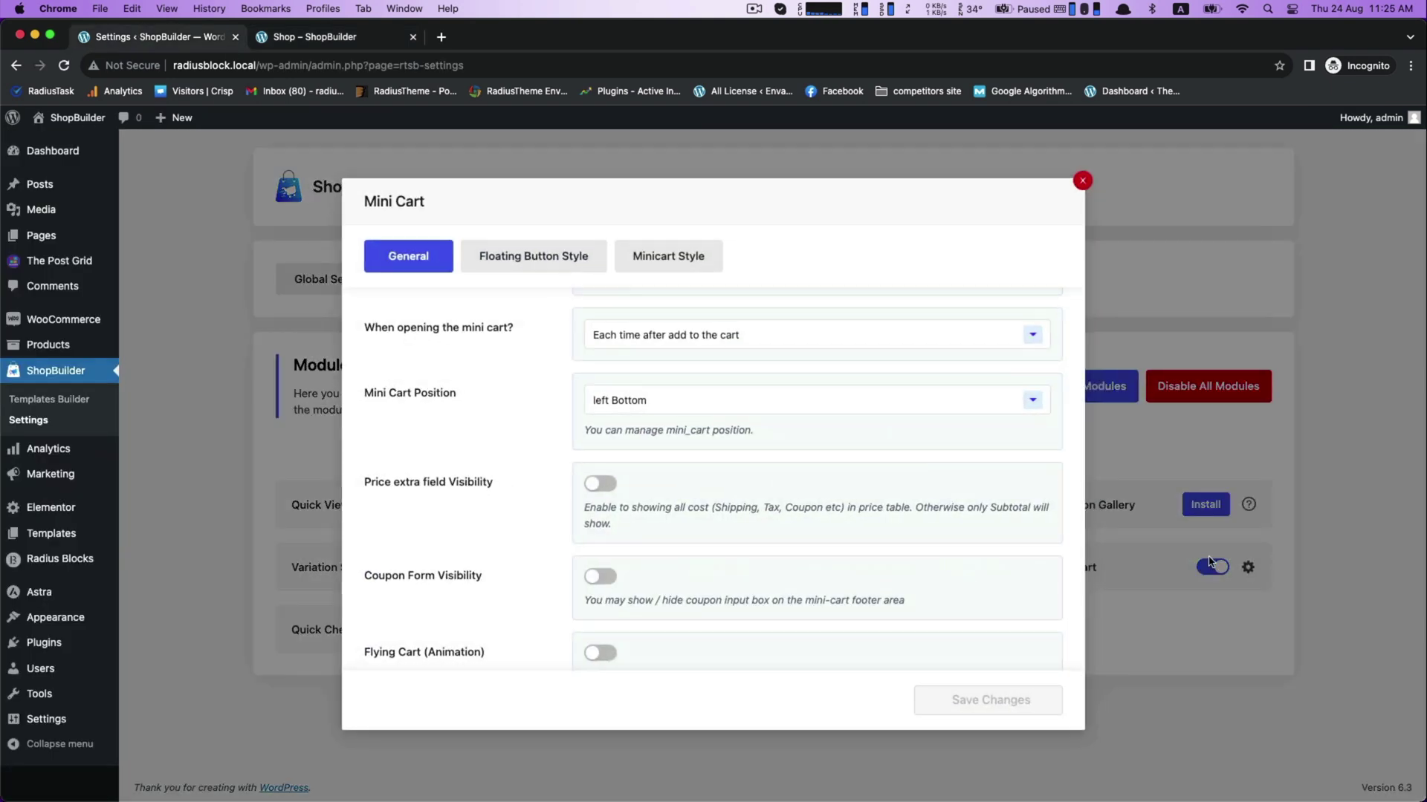
click(638, 413)
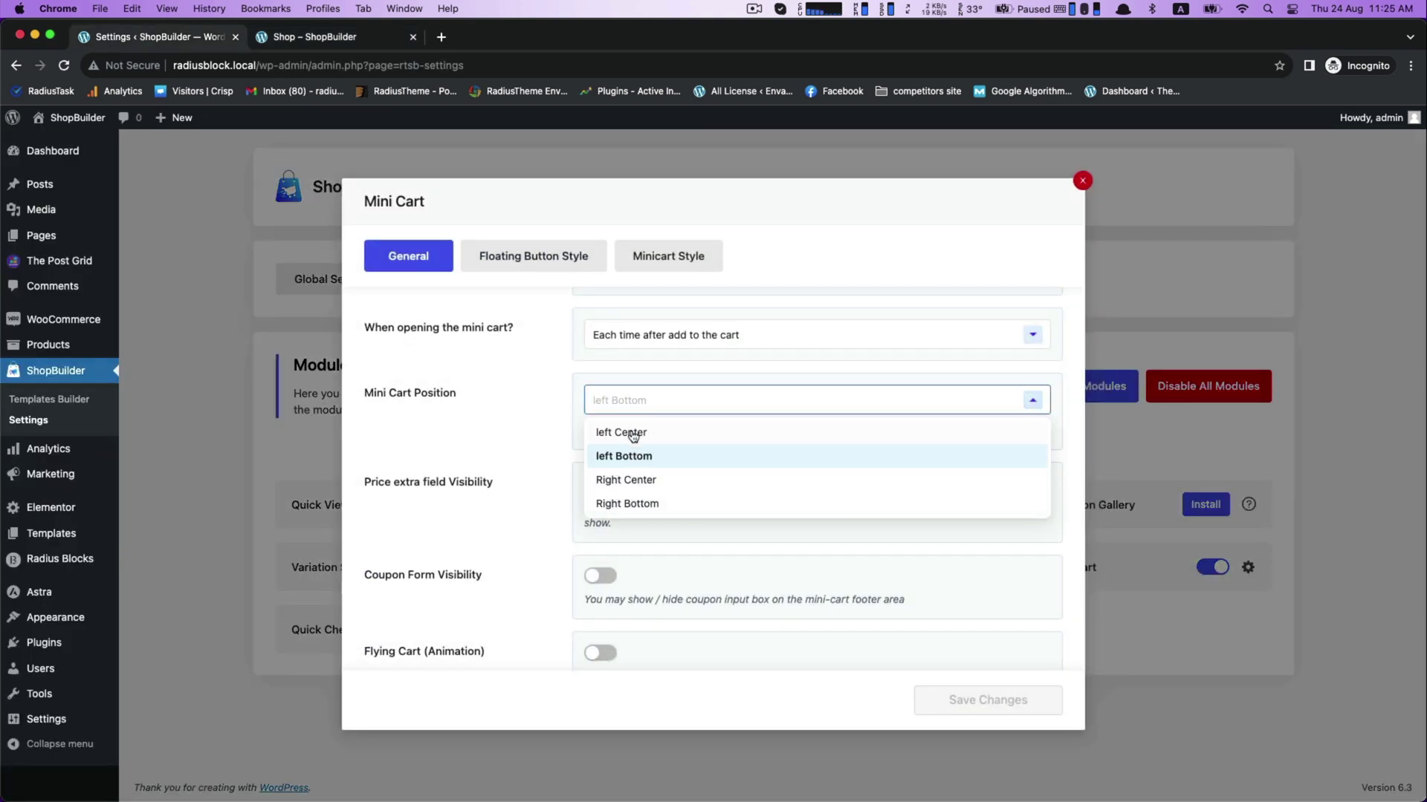
click(632, 434)
scroll(485, 472, down, 3)
scroll(483, 471, down, 1)
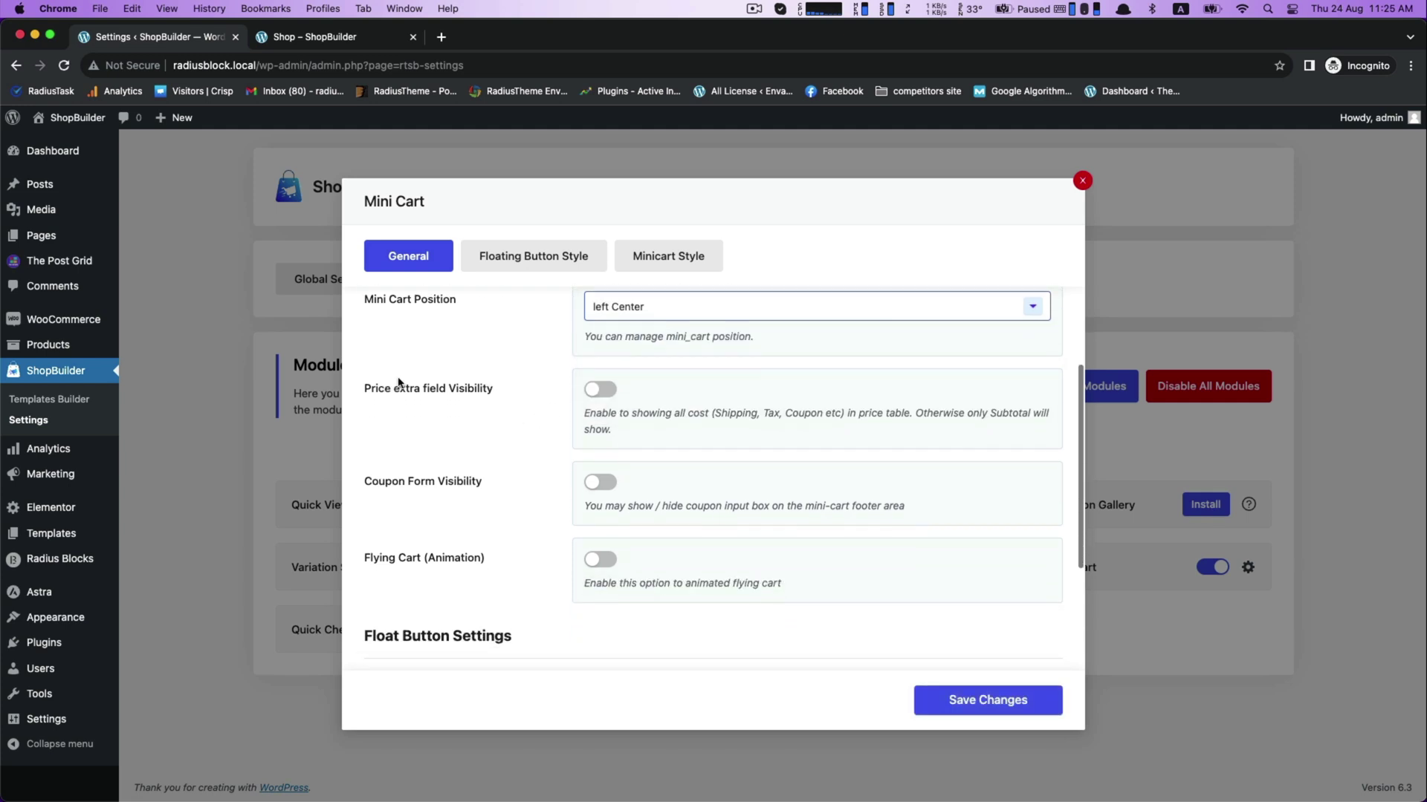
drag(452, 389, 729, 419)
click(765, 426)
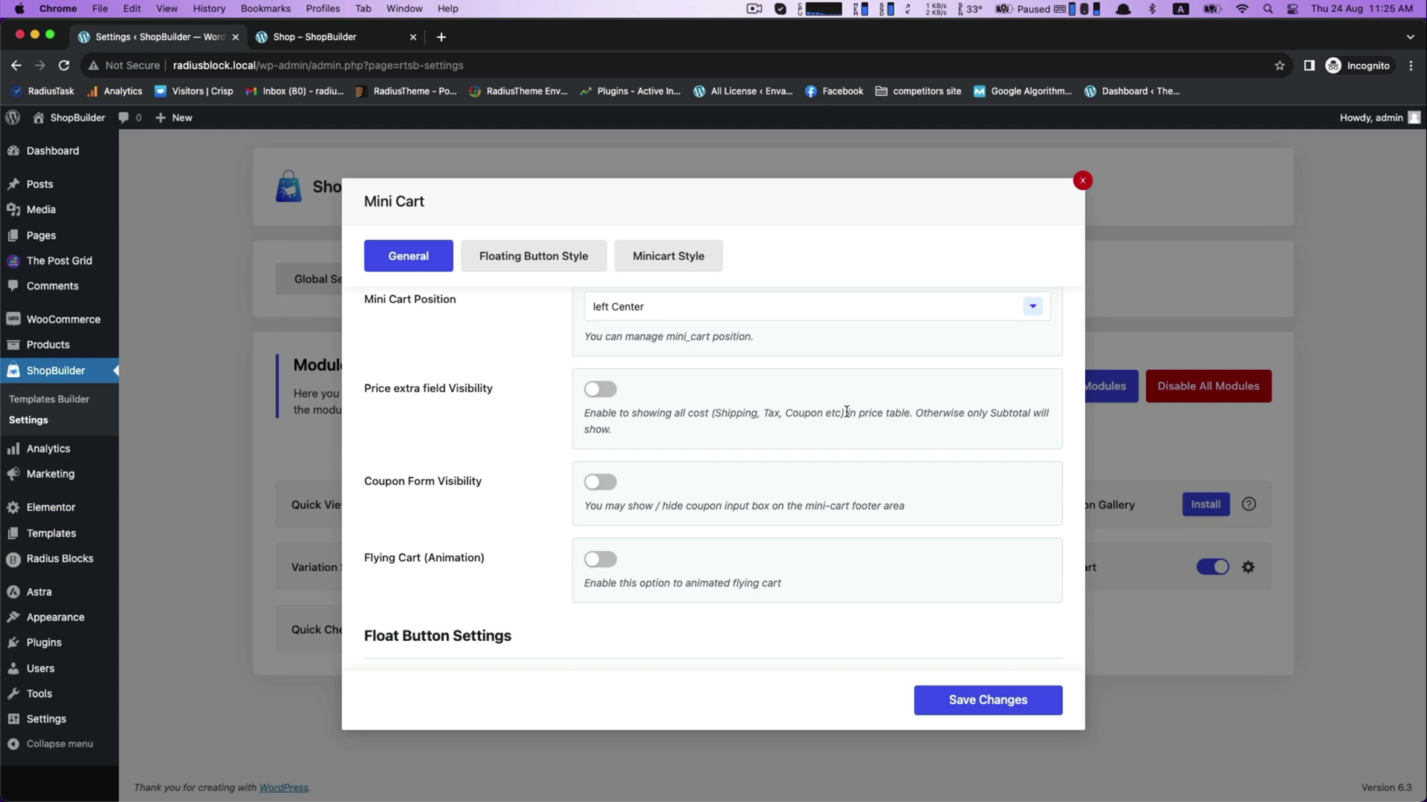
click(979, 697)
Preview the cart drawer on the shop page to check the full price breakdown with Total
click(314, 37)
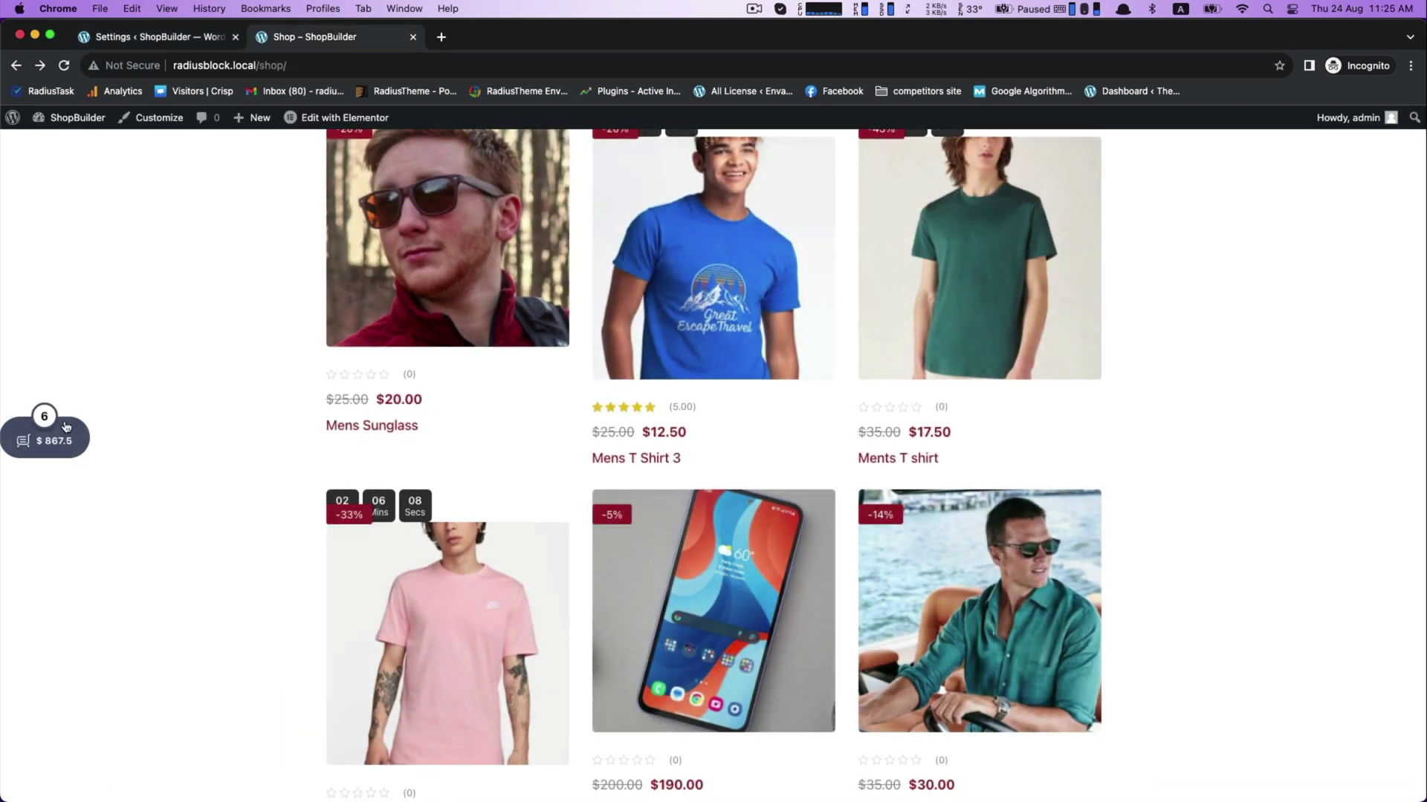
click(66, 427)
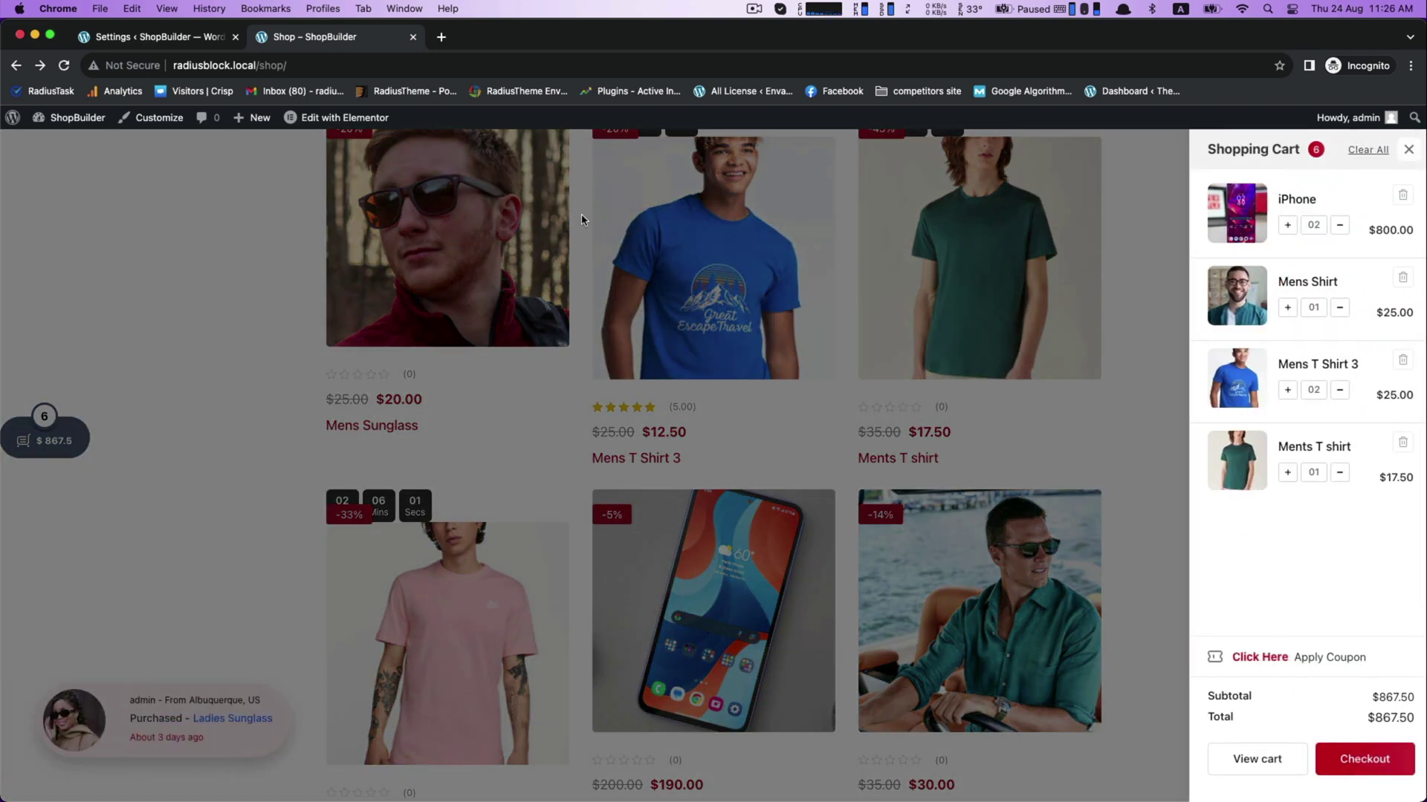
click(206, 323)
Enable Coupon Form Visibility in the Mini Cart settings and save
click(157, 37)
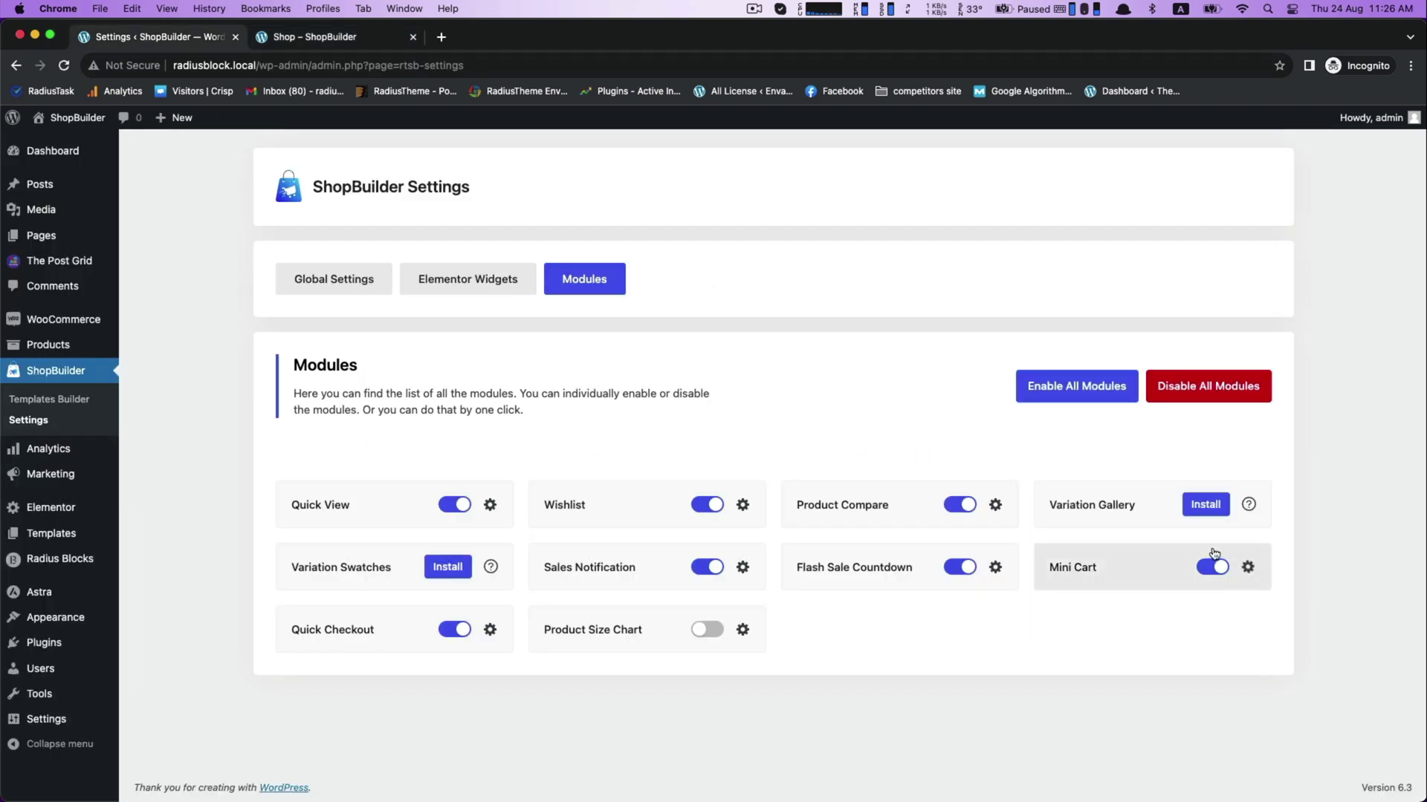
click(1249, 567)
scroll(394, 424, down, 2)
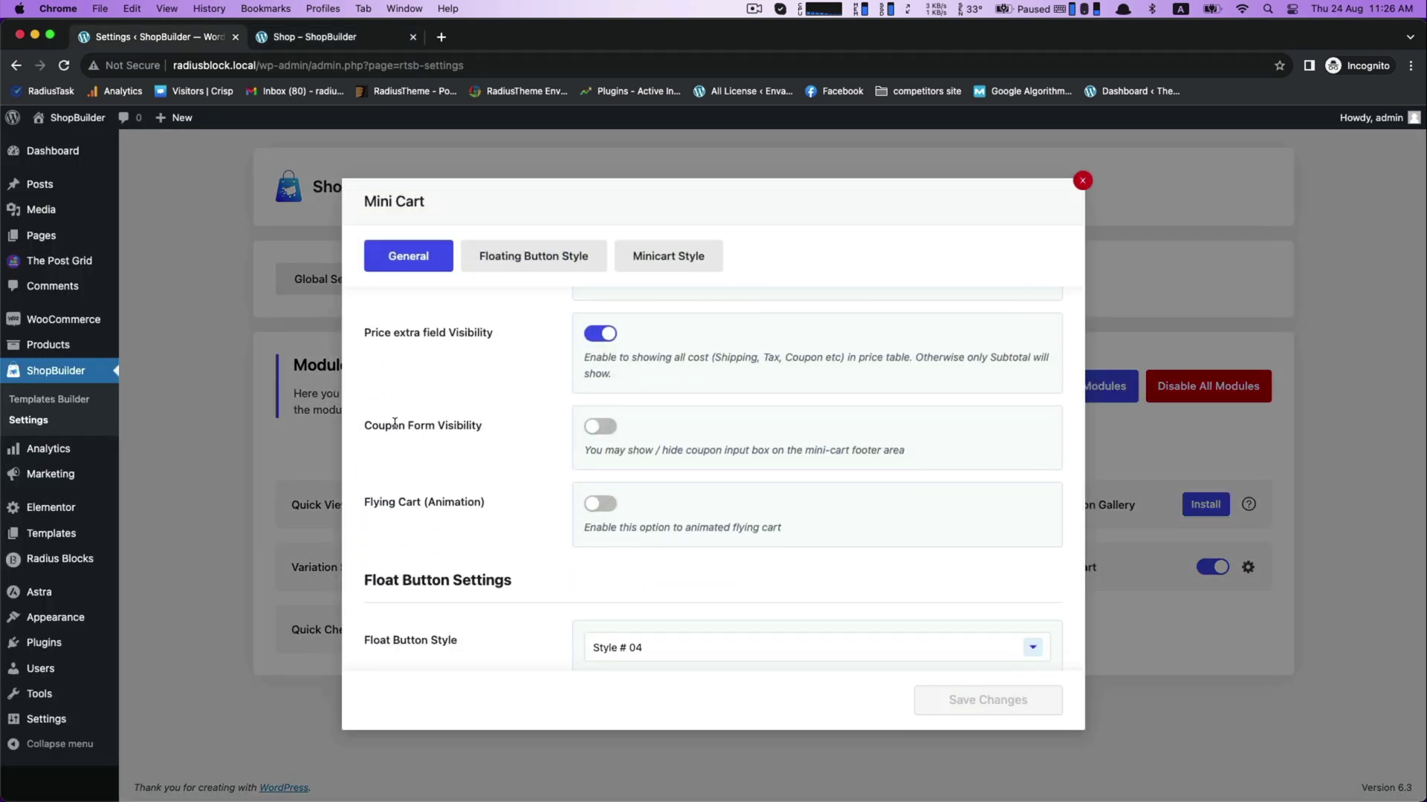
click(611, 430)
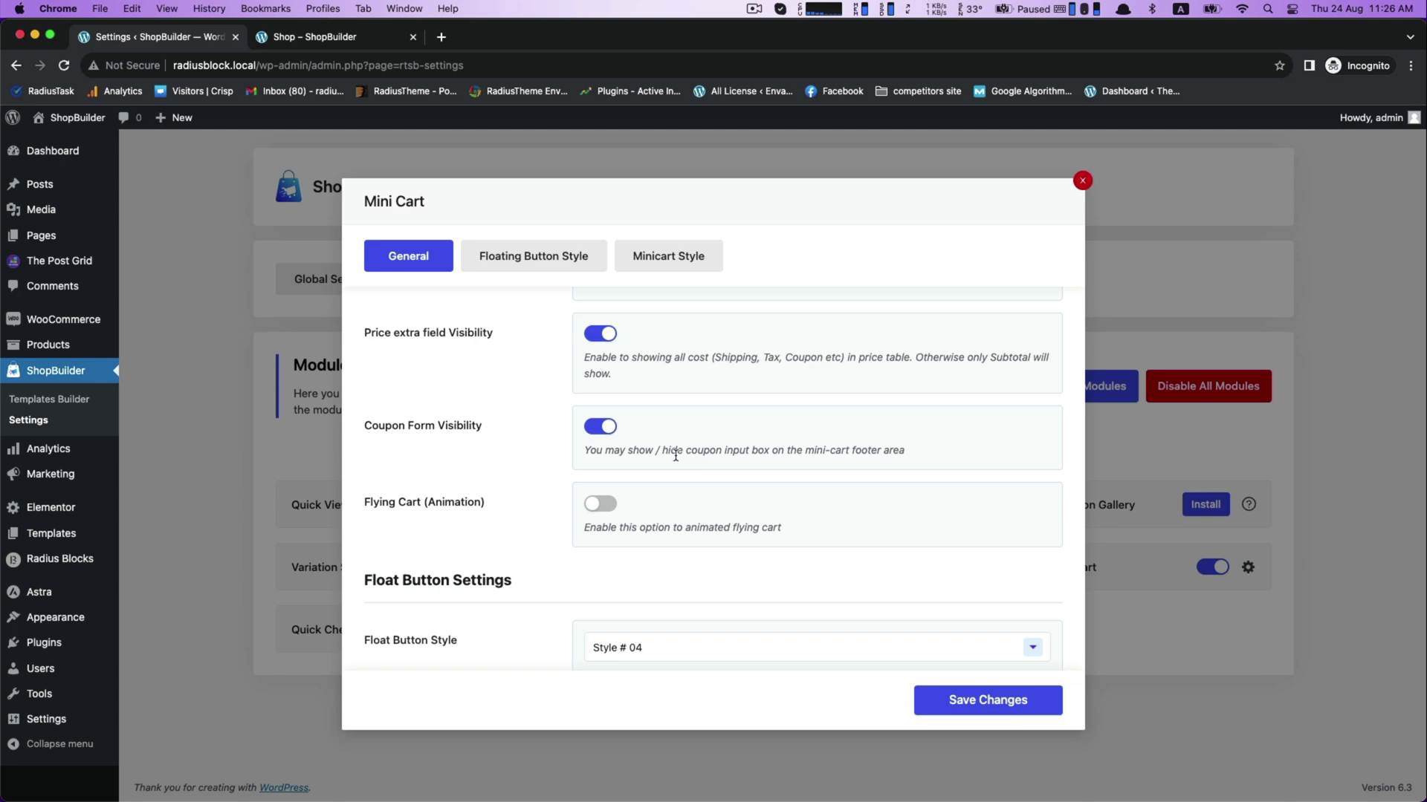
click(996, 705)
Reload the shop page and open the cart drawer to see the coupon code box
click(278, 45)
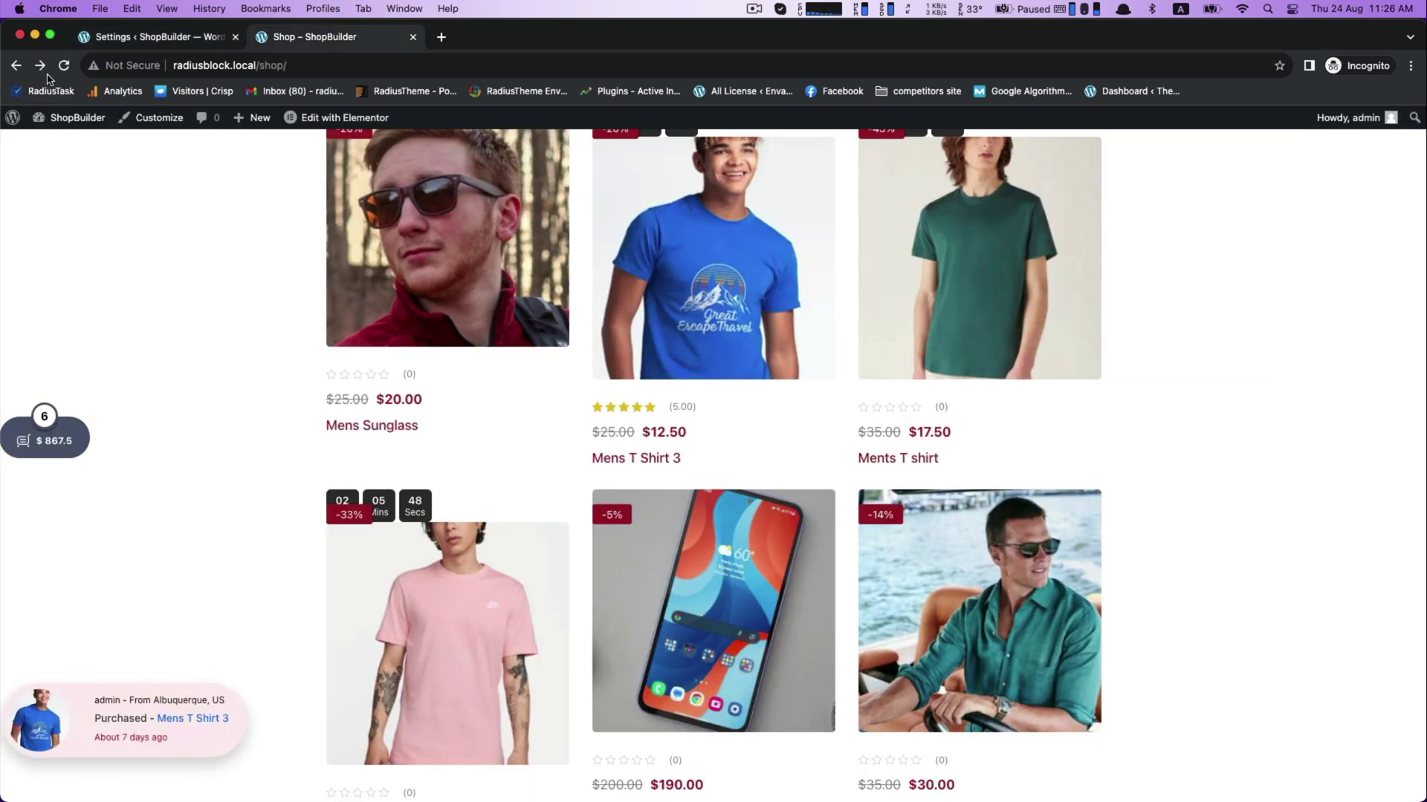
click(63, 65)
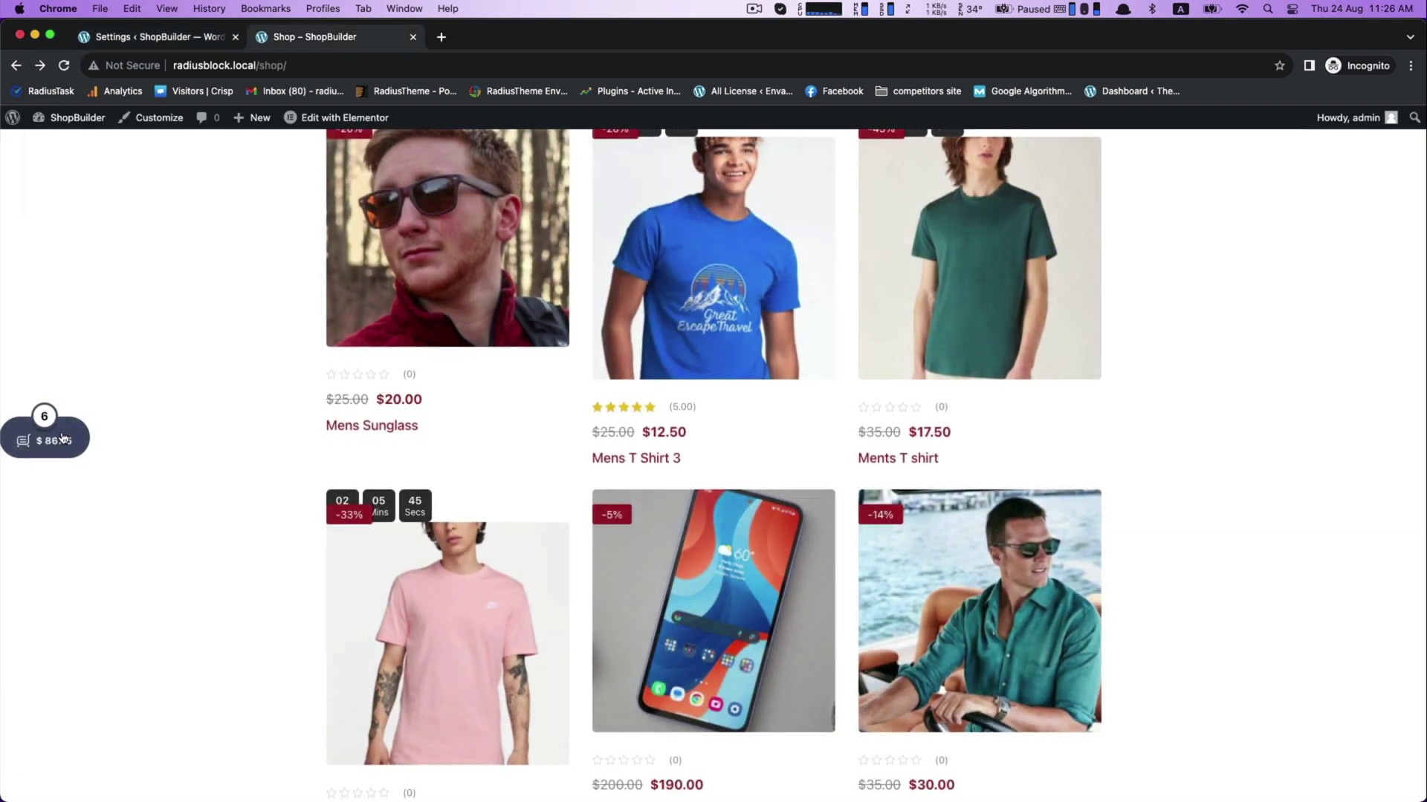
click(51, 437)
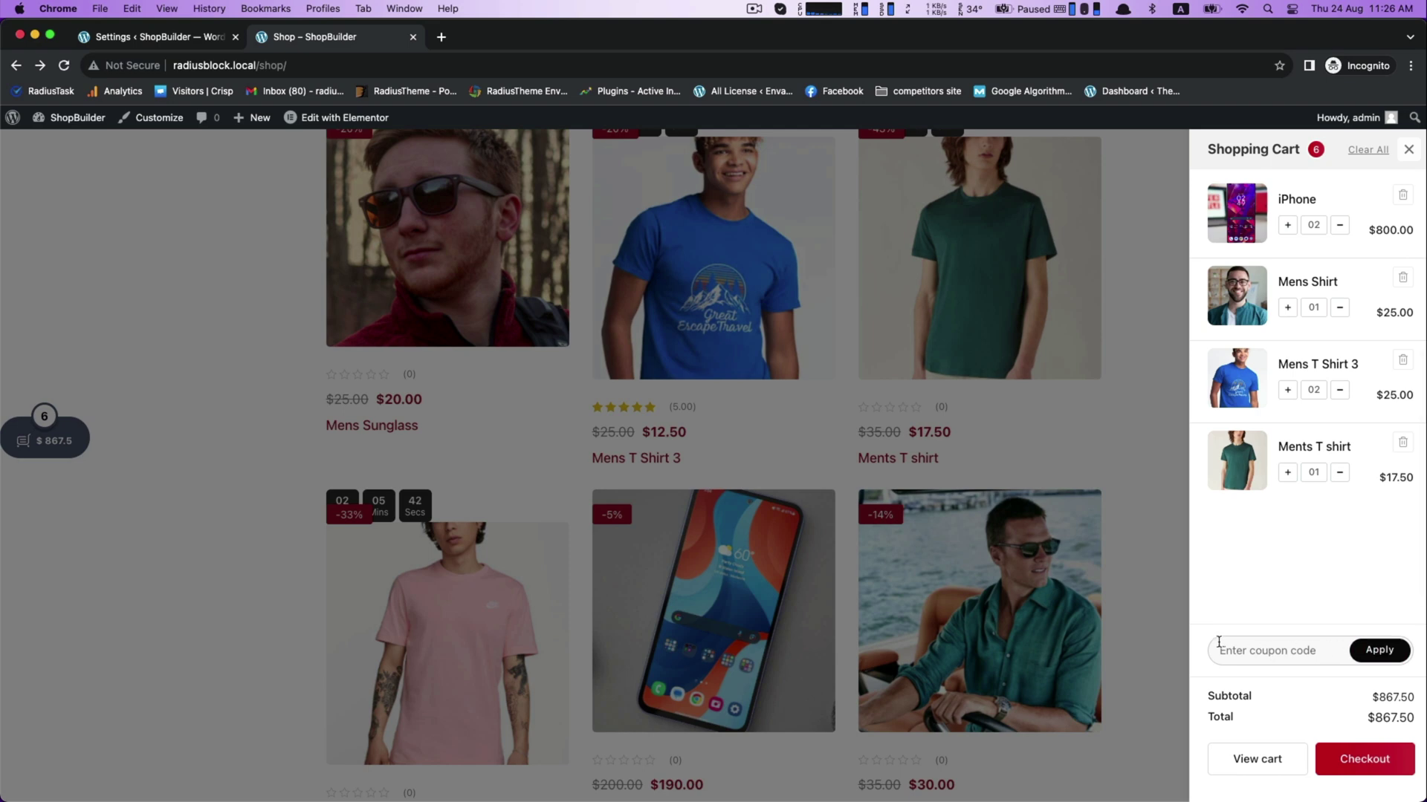
Enable Flying Cart (Animation) in the Mini Cart settings and save
click(115, 39)
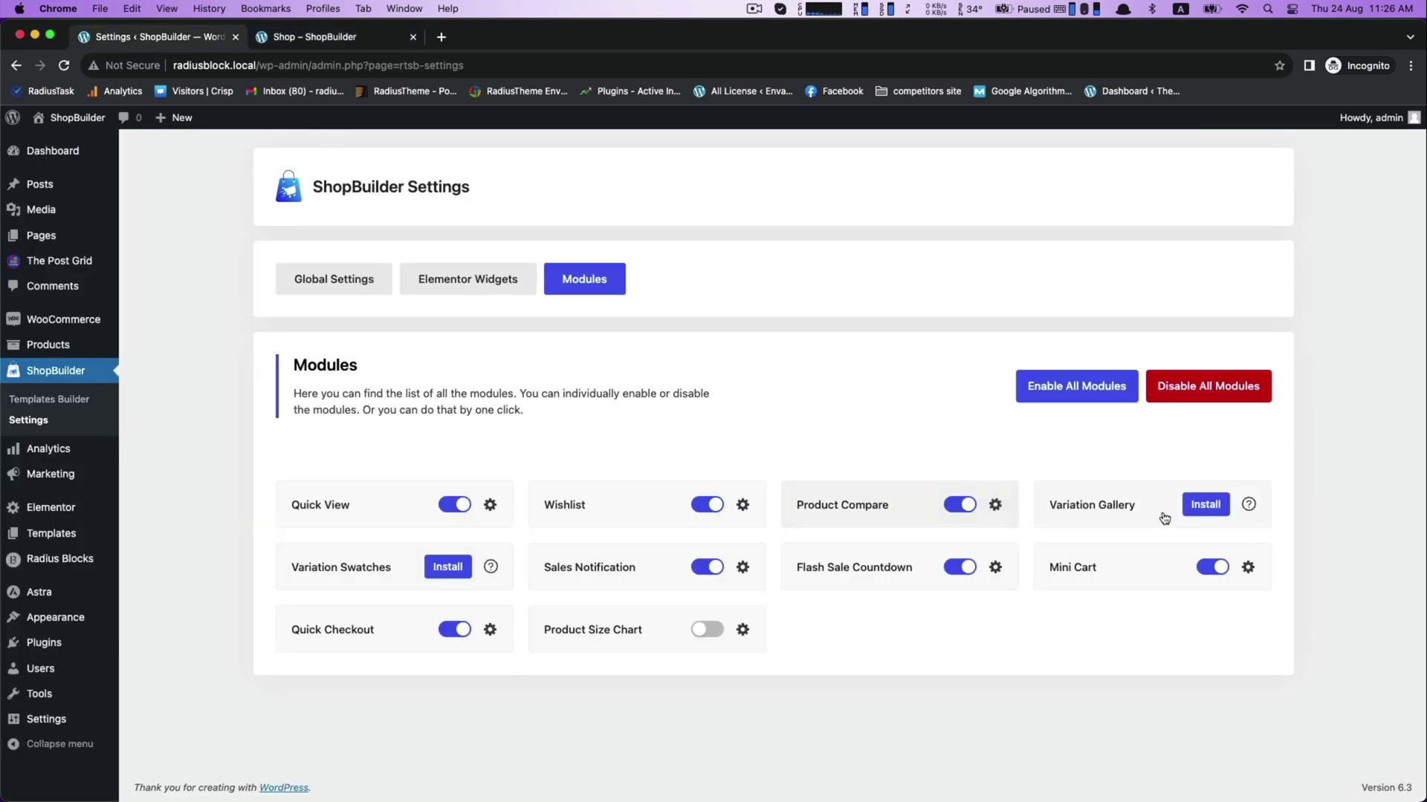
click(1247, 568)
scroll(702, 488, down, 3)
scroll(701, 488, down, 1)
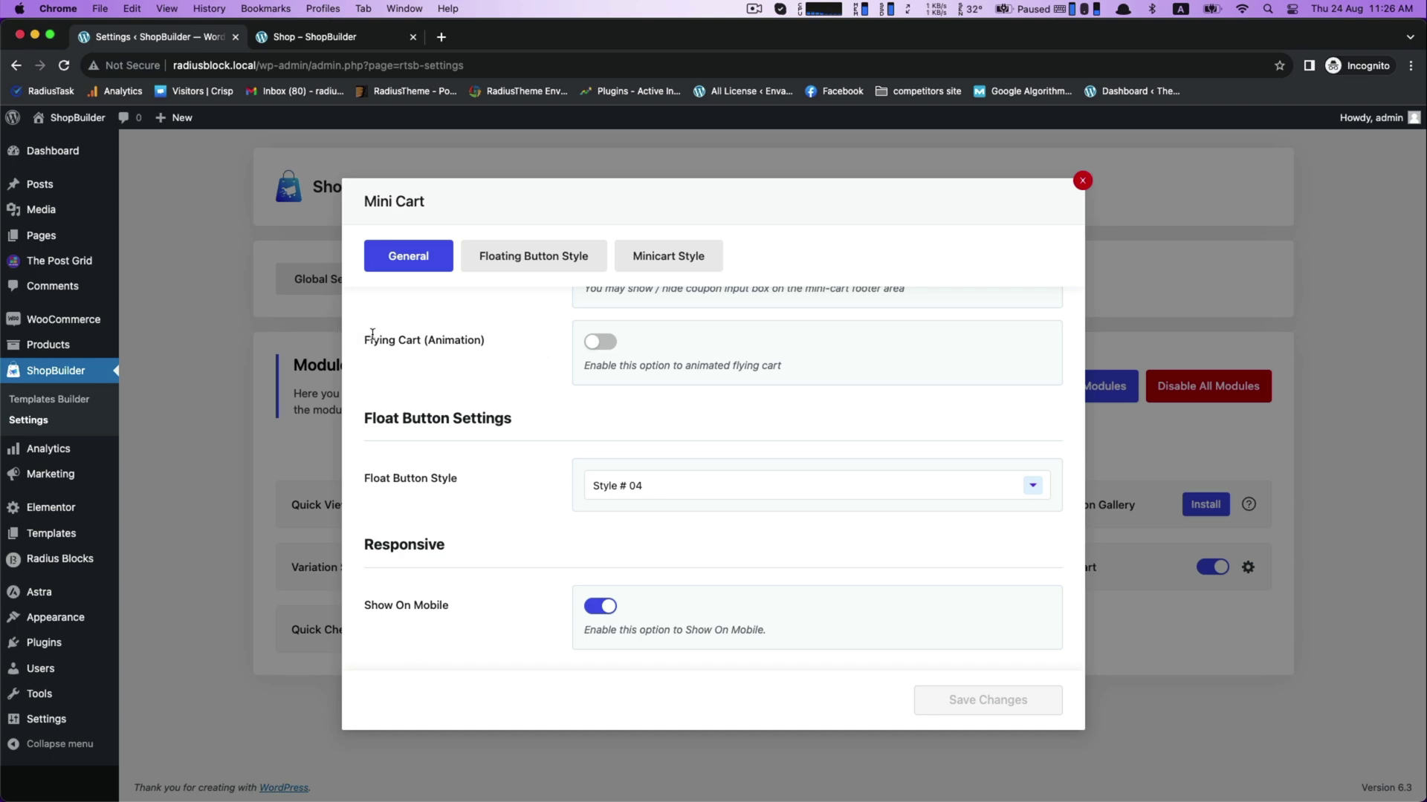
drag(372, 333, 467, 353)
click(612, 347)
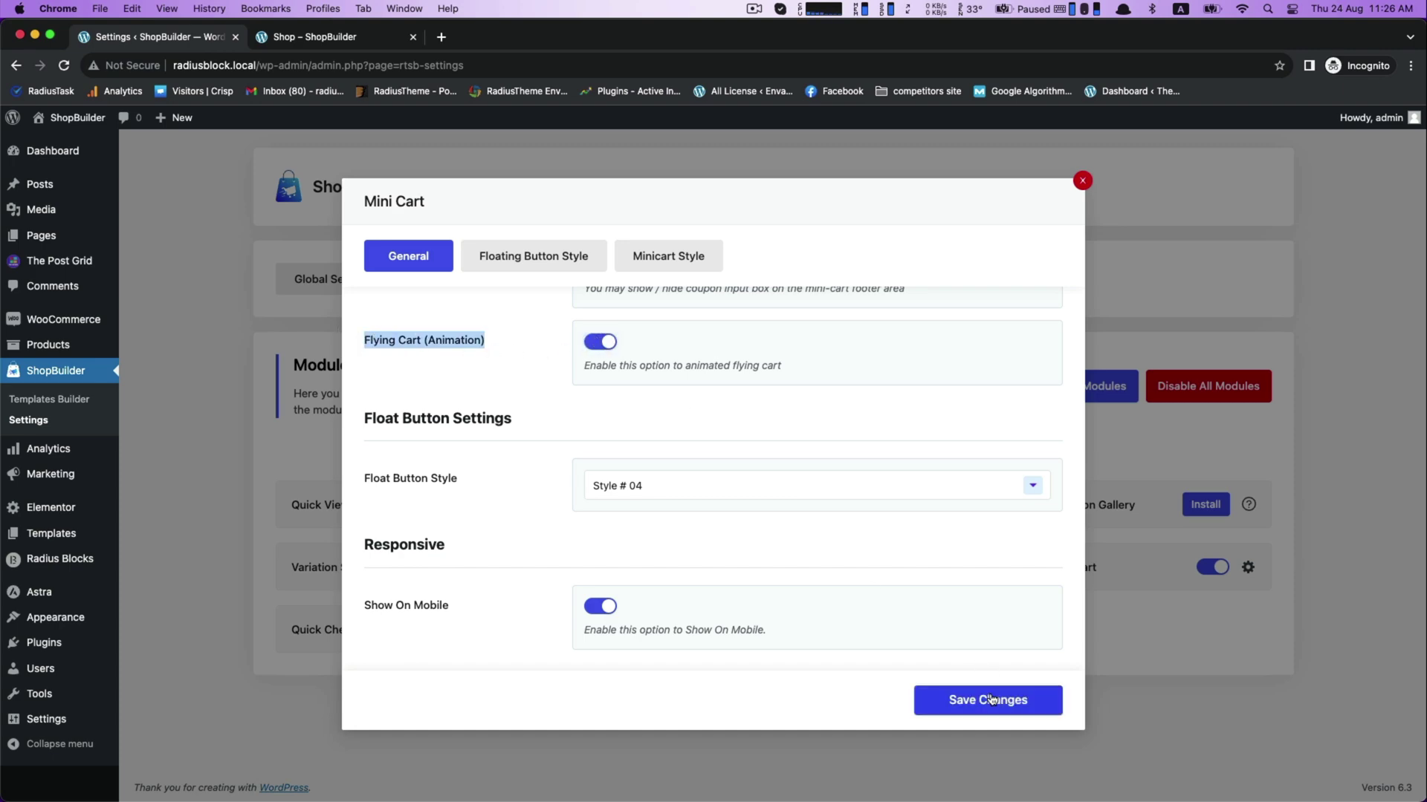
click(981, 700)
On the shop page, add Mobile Phone and New Mens Sunglass to test the flying cart animation
click(321, 41)
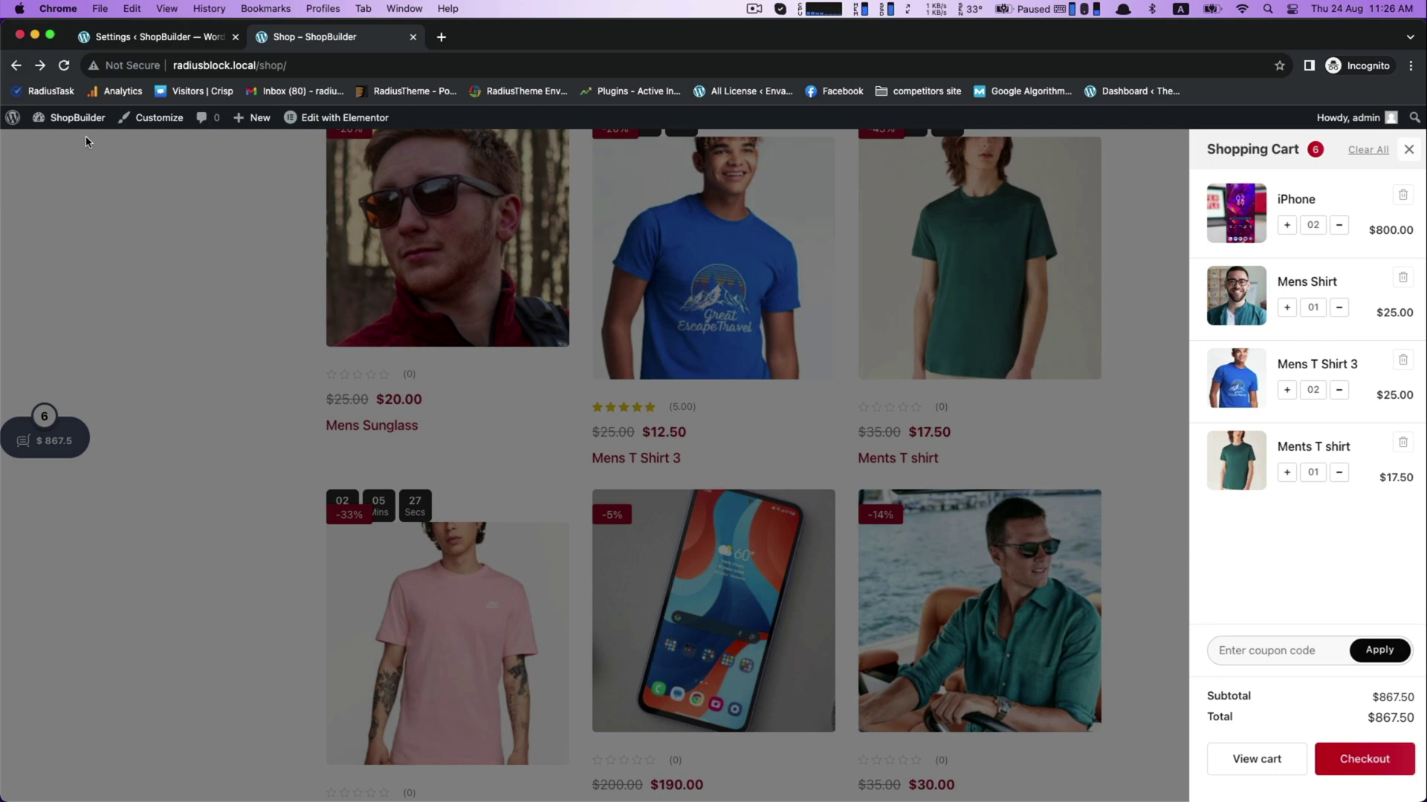
click(405, 349)
scroll(405, 349, down, 3)
scroll(557, 424, down, 1)
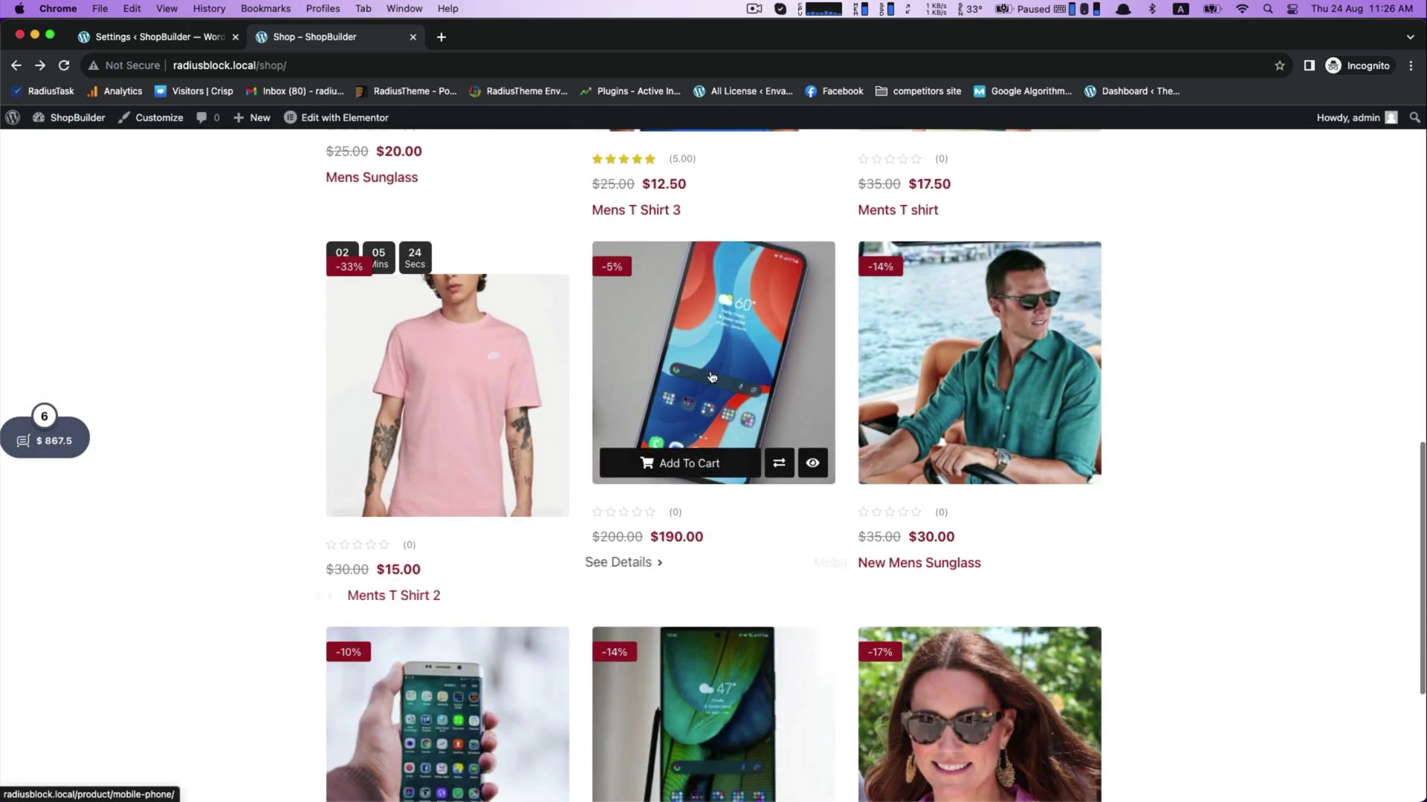
click(652, 462)
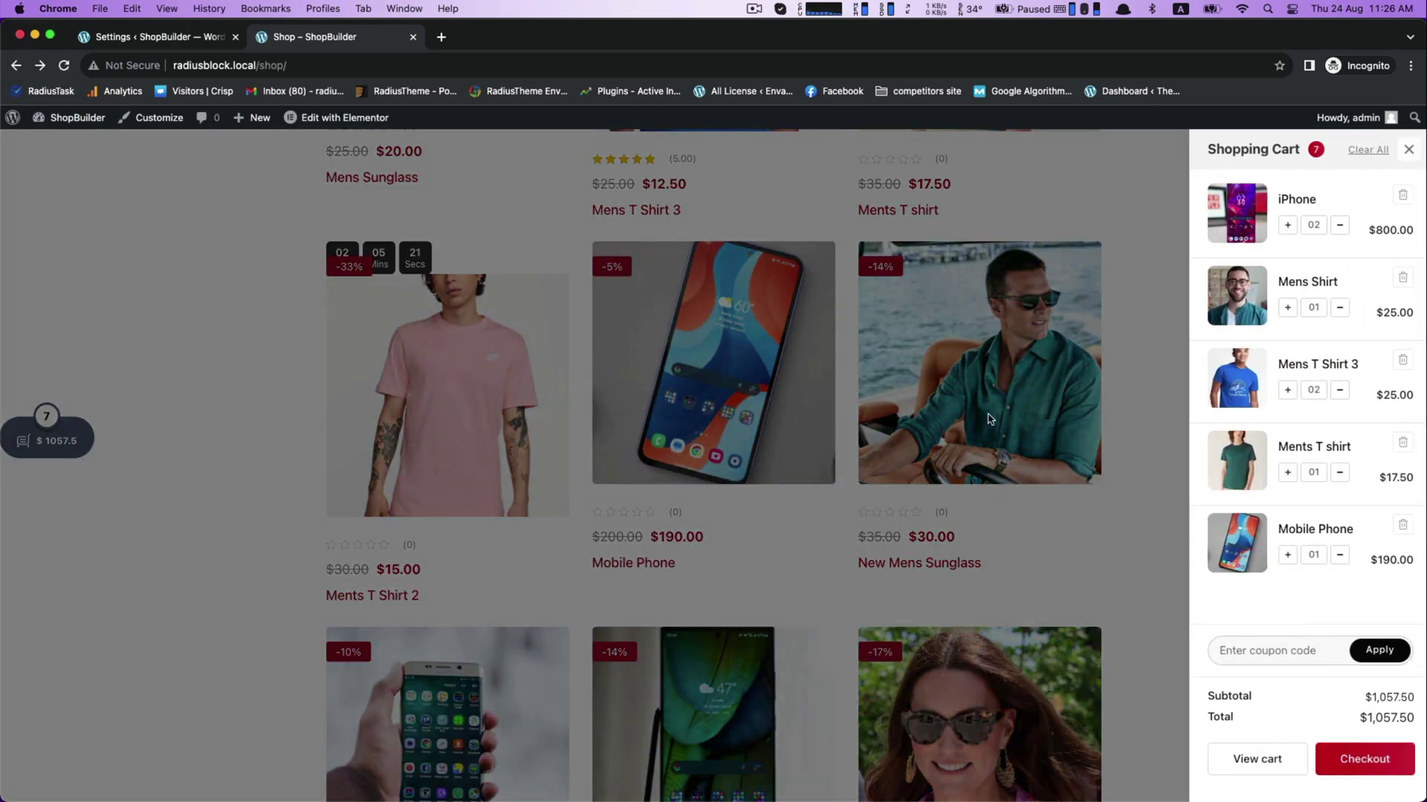
click(1024, 457)
click(950, 463)
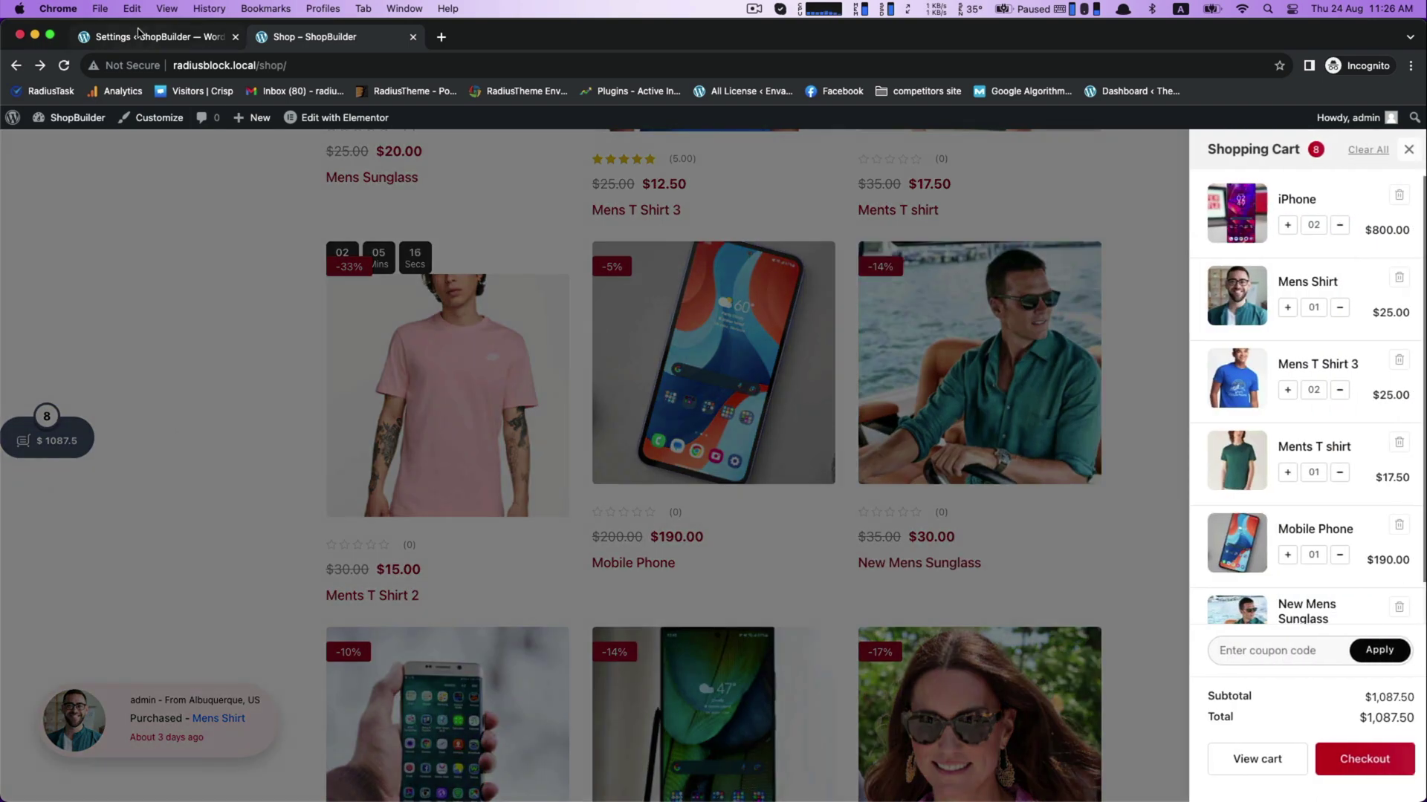
Set the Mini Cart float button to Style # 03 and save the settings
click(140, 36)
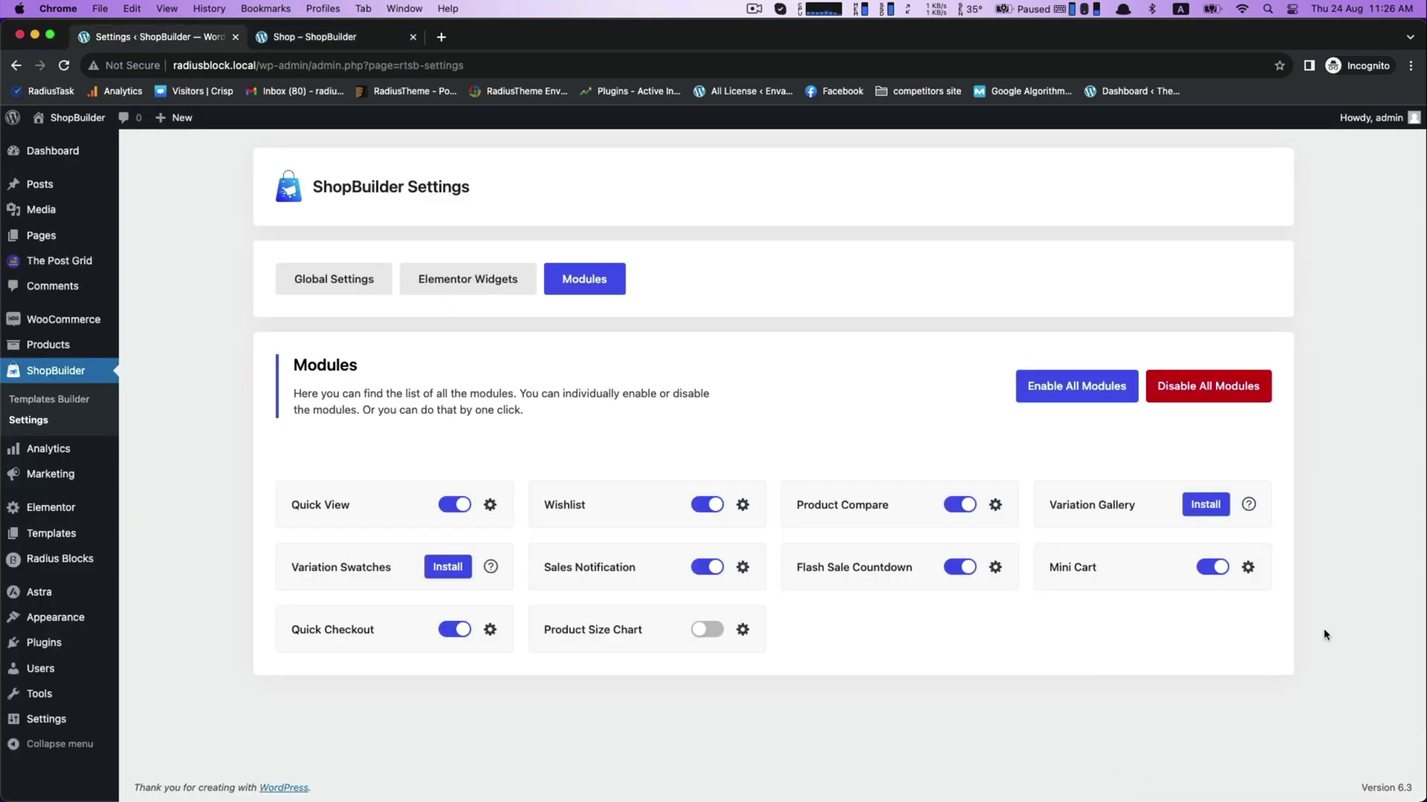
click(1247, 567)
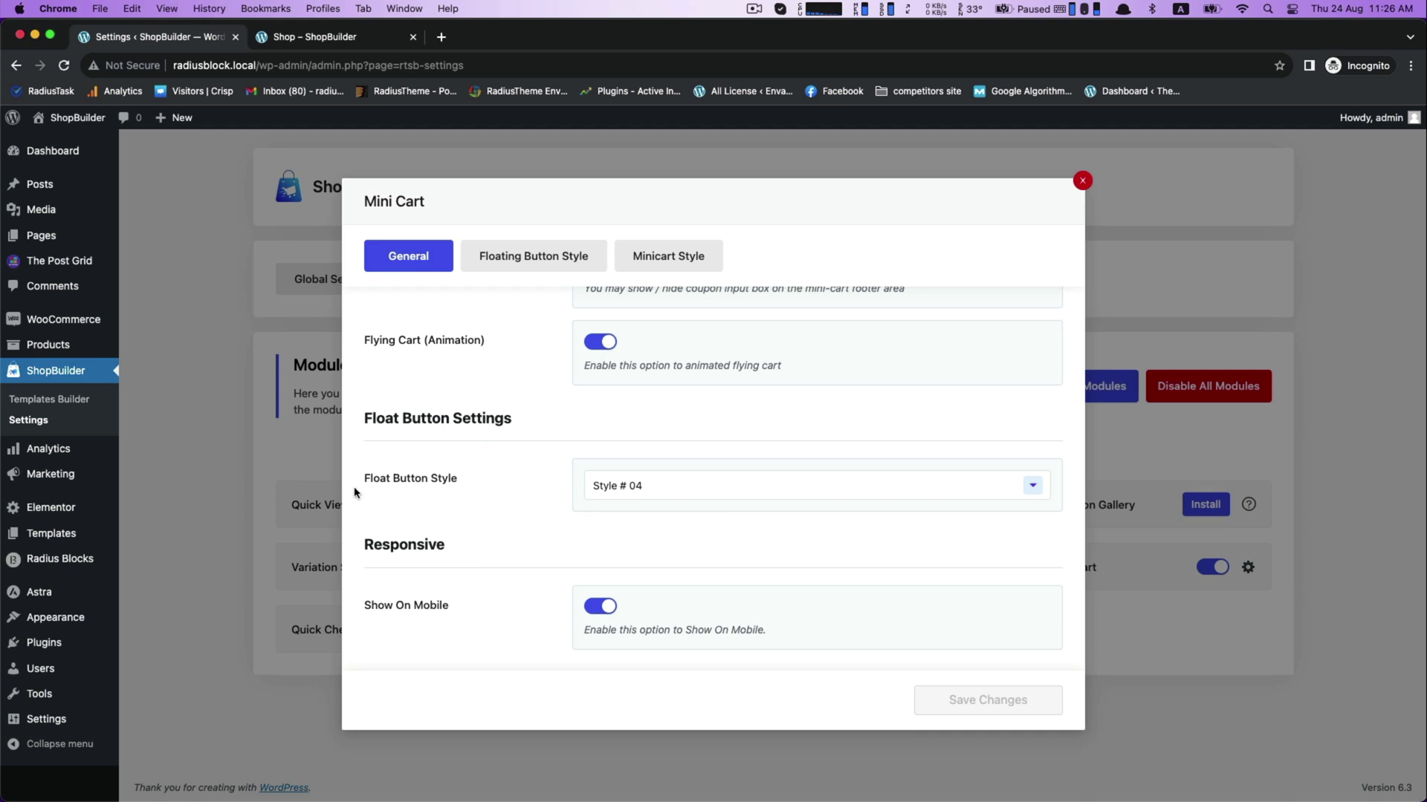
click(637, 488)
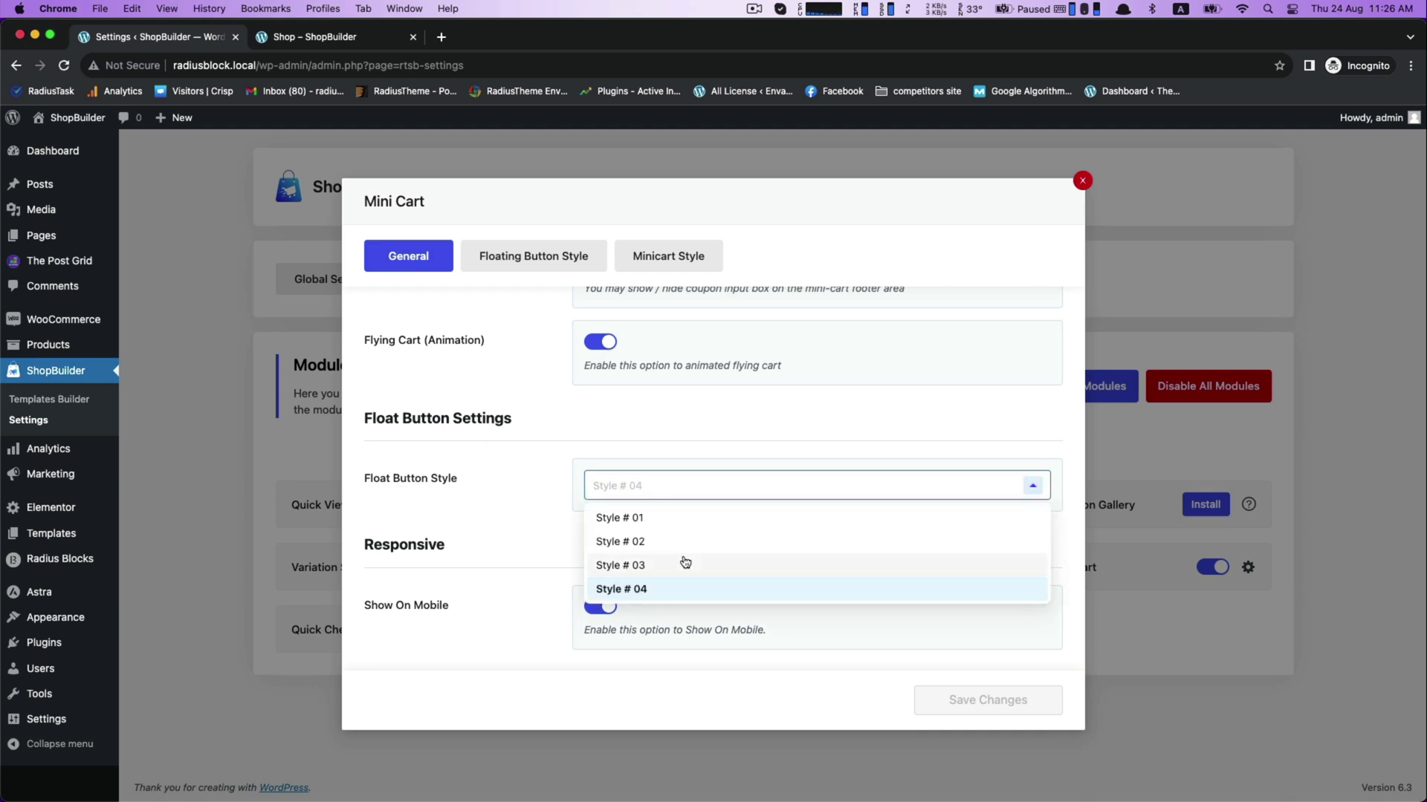
click(619, 566)
click(993, 702)
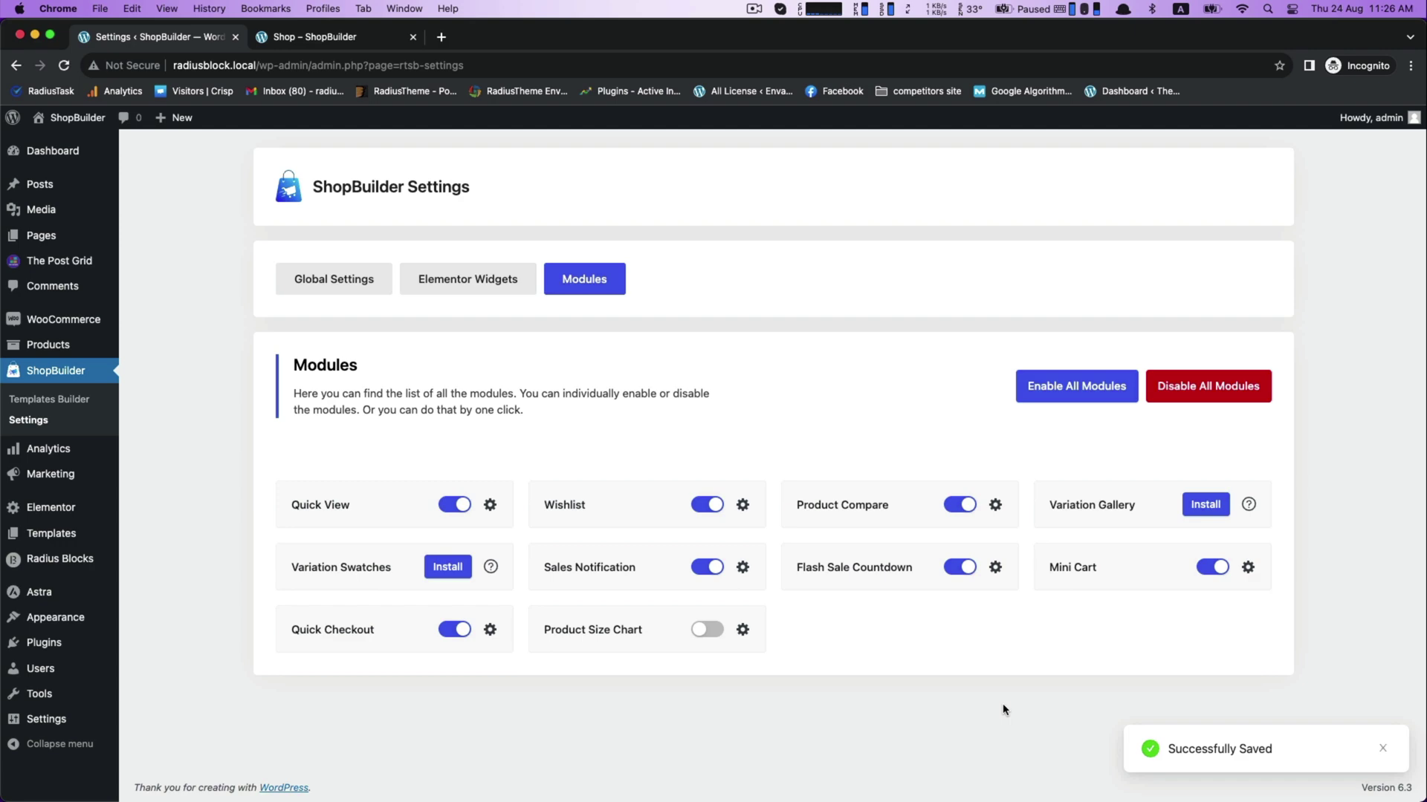
Preview the new round cart button on the shop page, closing the cart drawer
click(276, 33)
click(91, 252)
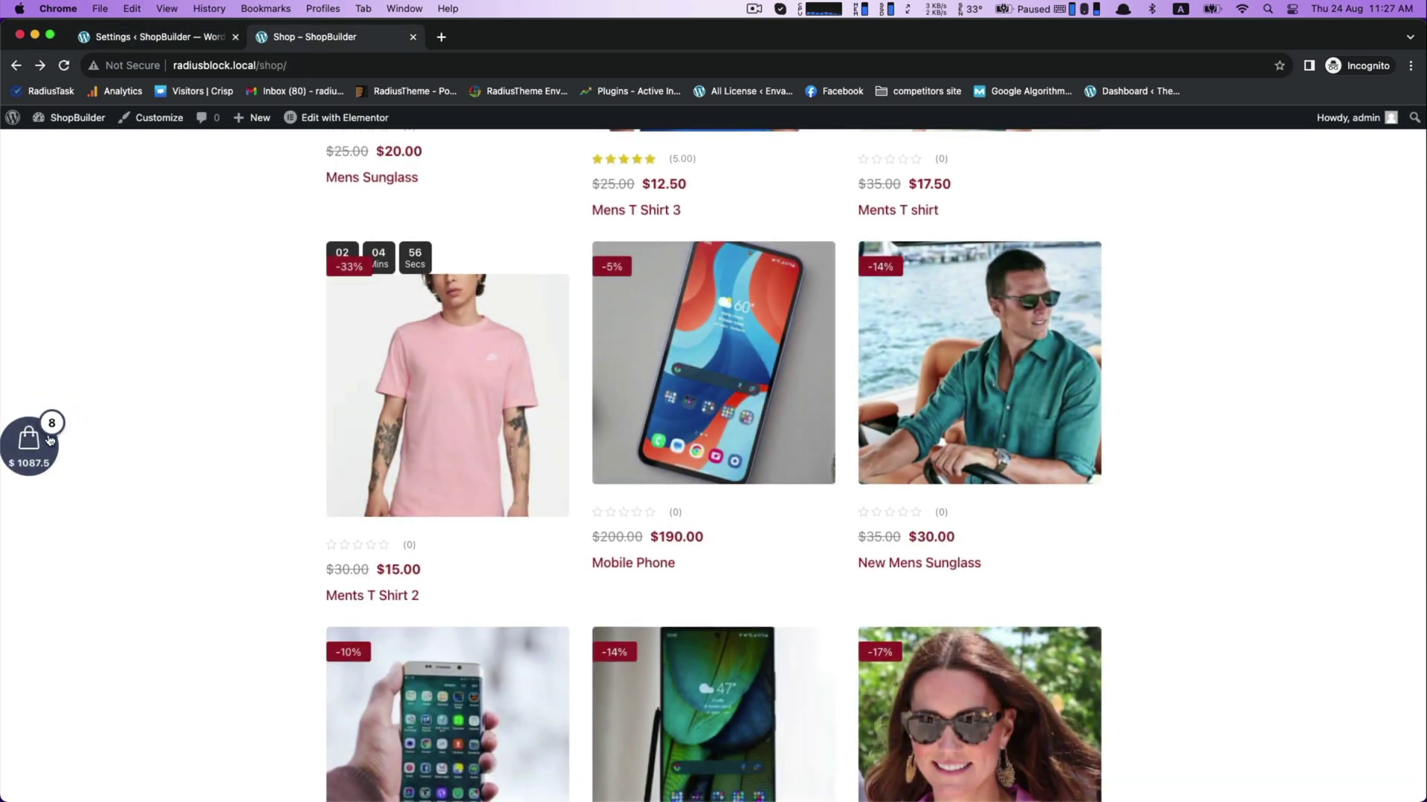
click(161, 37)
Set the float button to Style # 01, save, and preview it on the reloaded shop page
click(1247, 568)
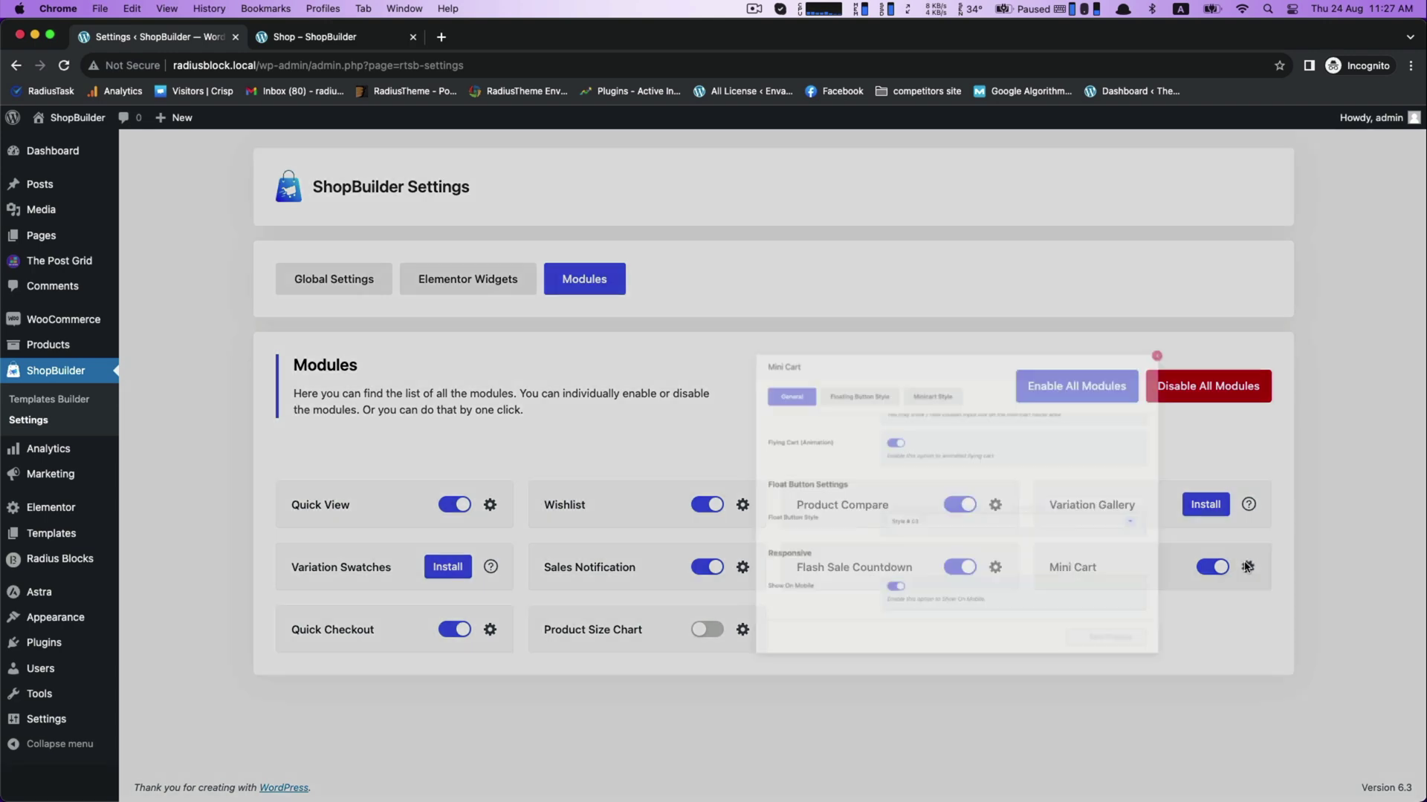
click(612, 491)
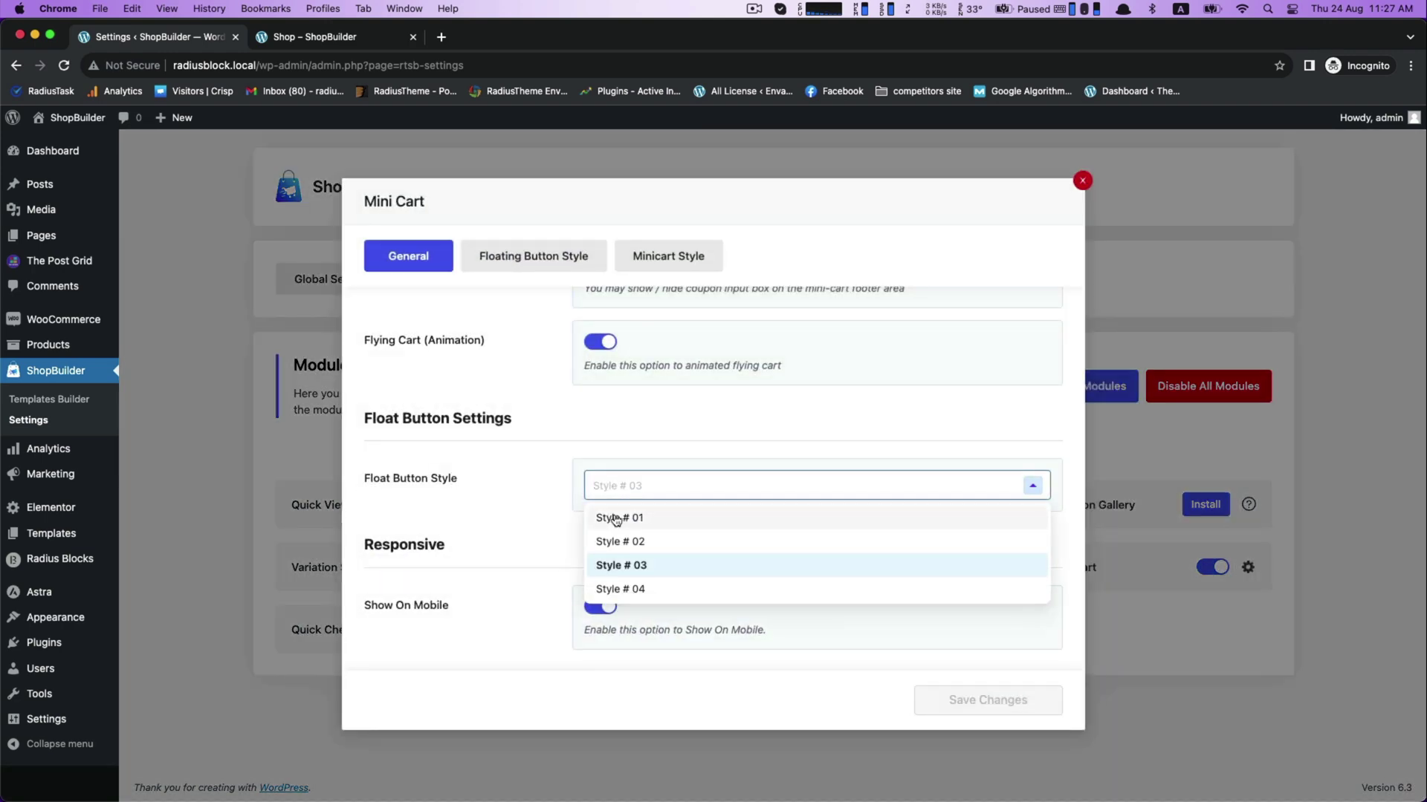
click(605, 512)
click(949, 700)
click(334, 37)
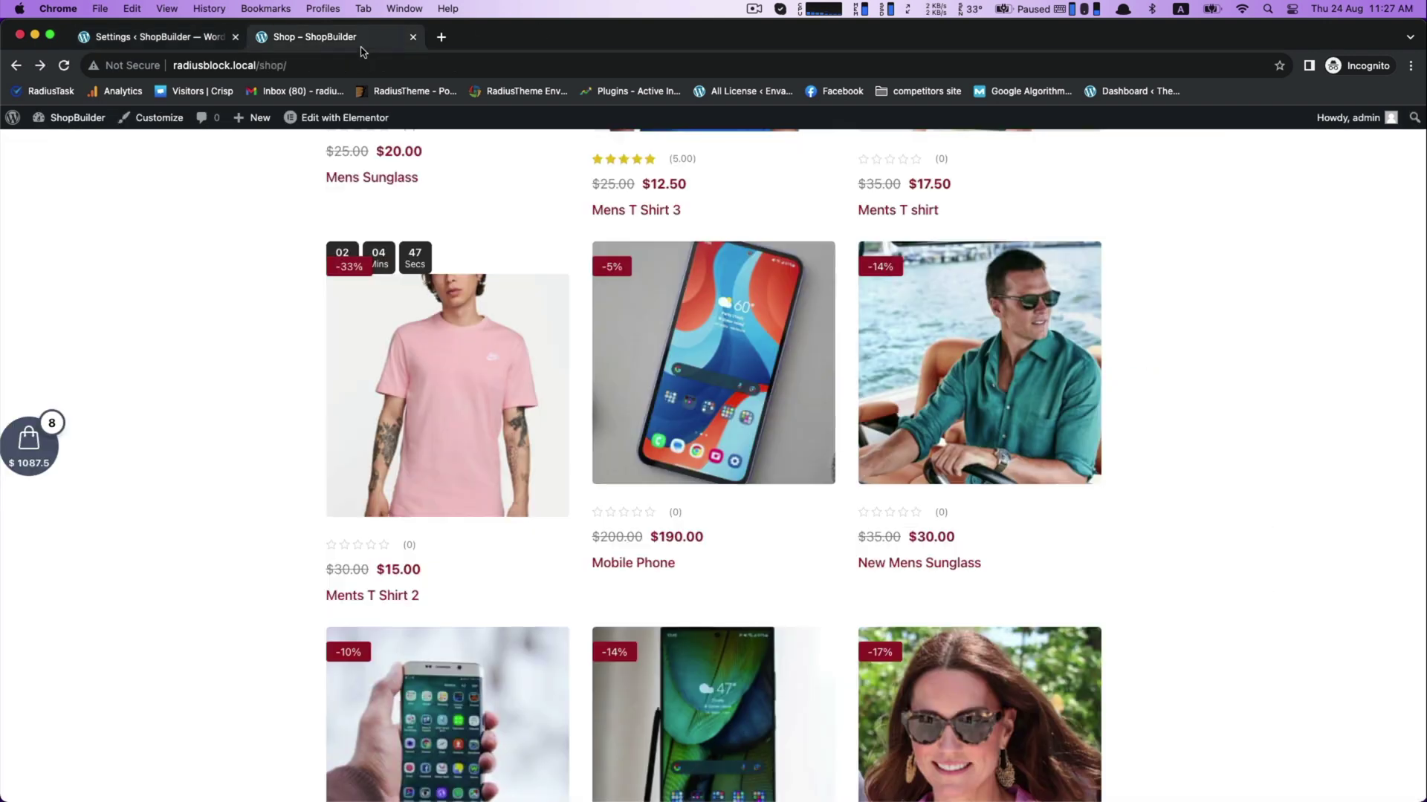
click(64, 67)
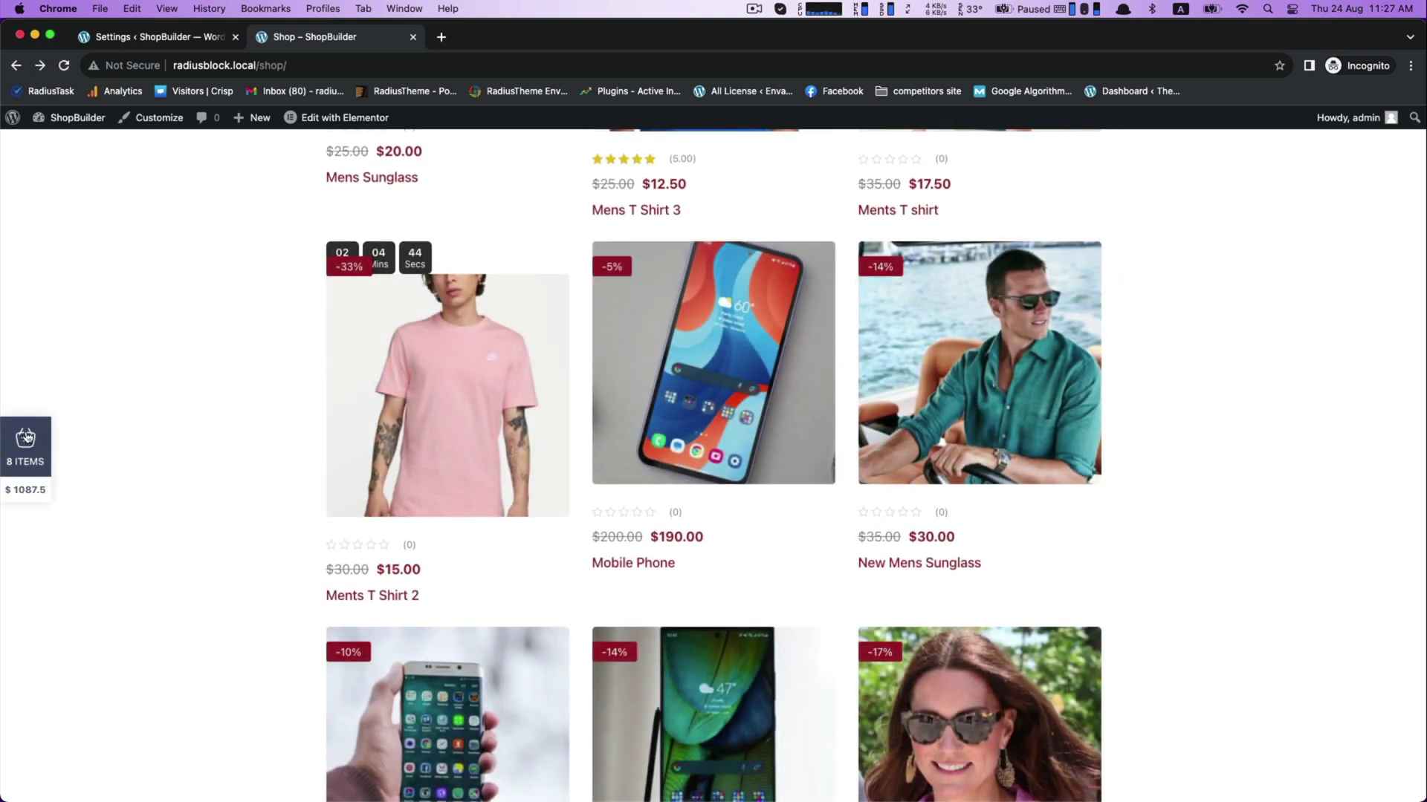
click(167, 37)
Set the float button back to Style # 04, save, and switch to the shop page
click(1247, 568)
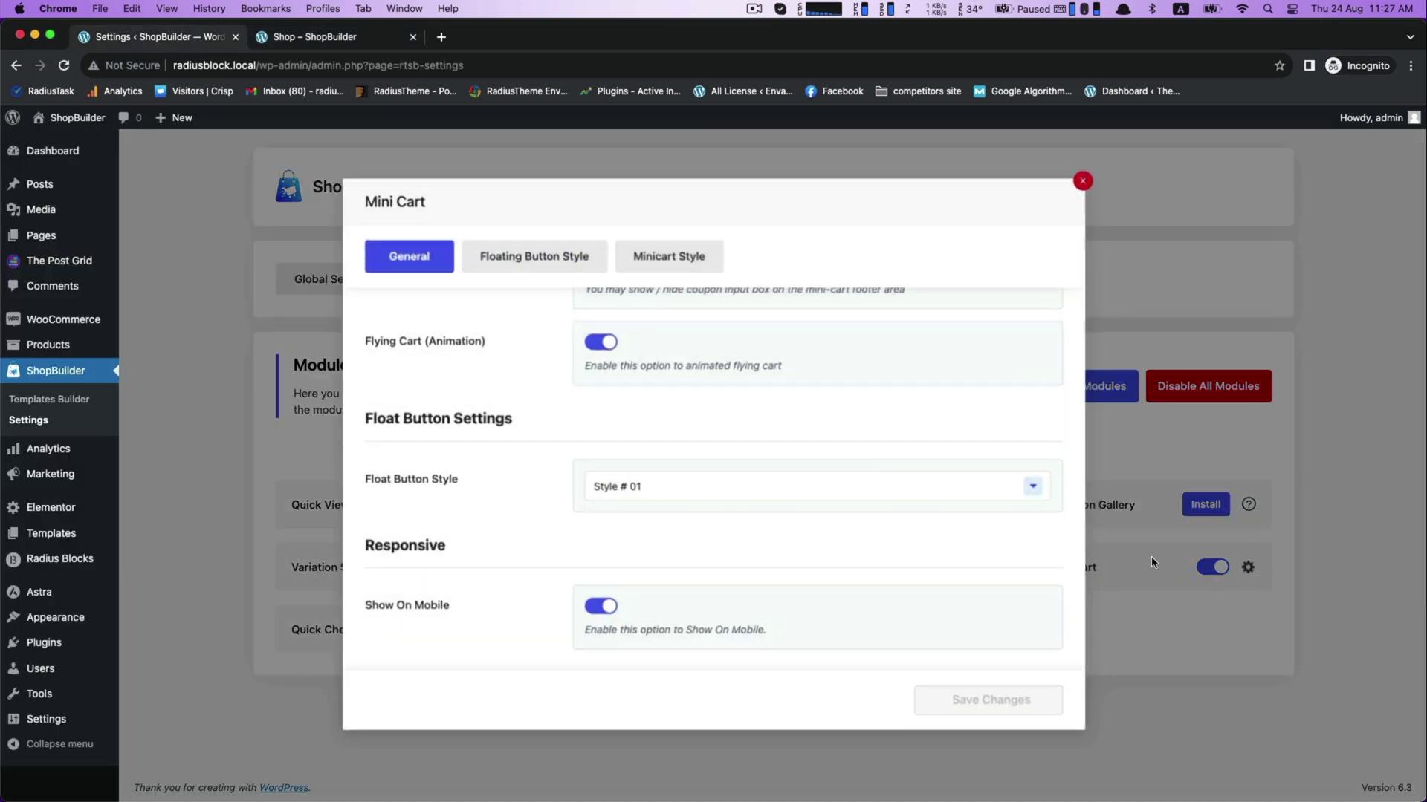
click(627, 486)
click(636, 589)
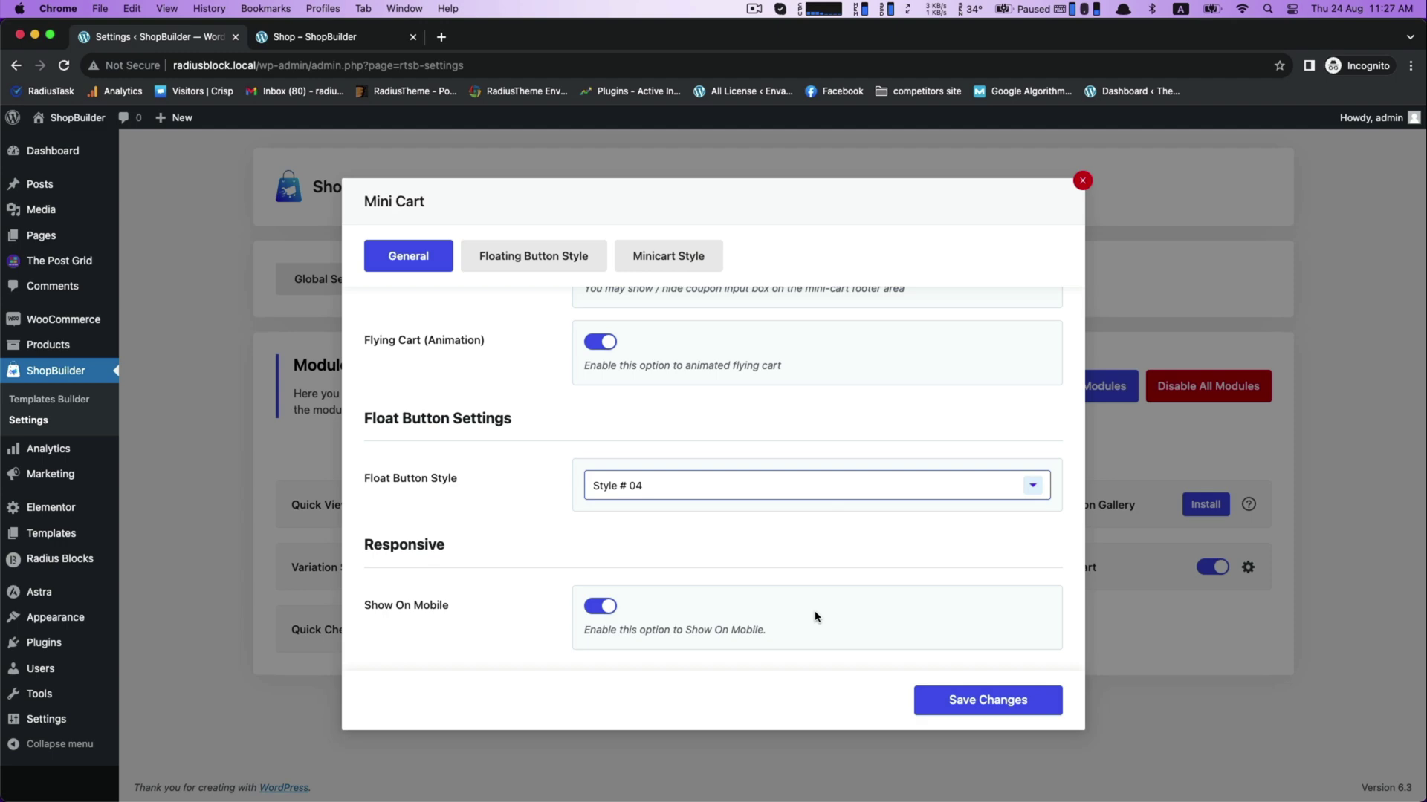
click(969, 701)
click(288, 45)
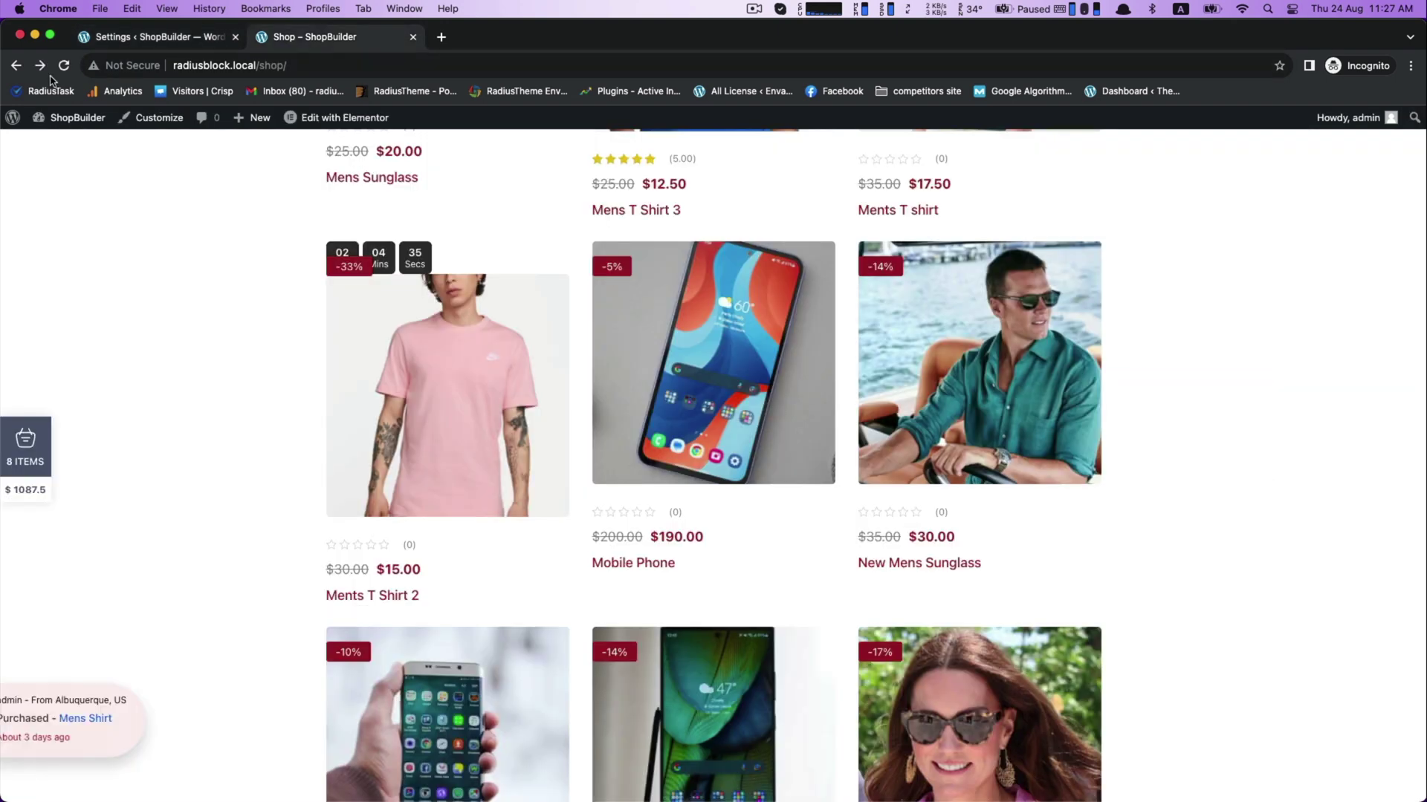
Reload the shop, preview the cart drawer, and return to the Mini Cart settings
key(super+r)
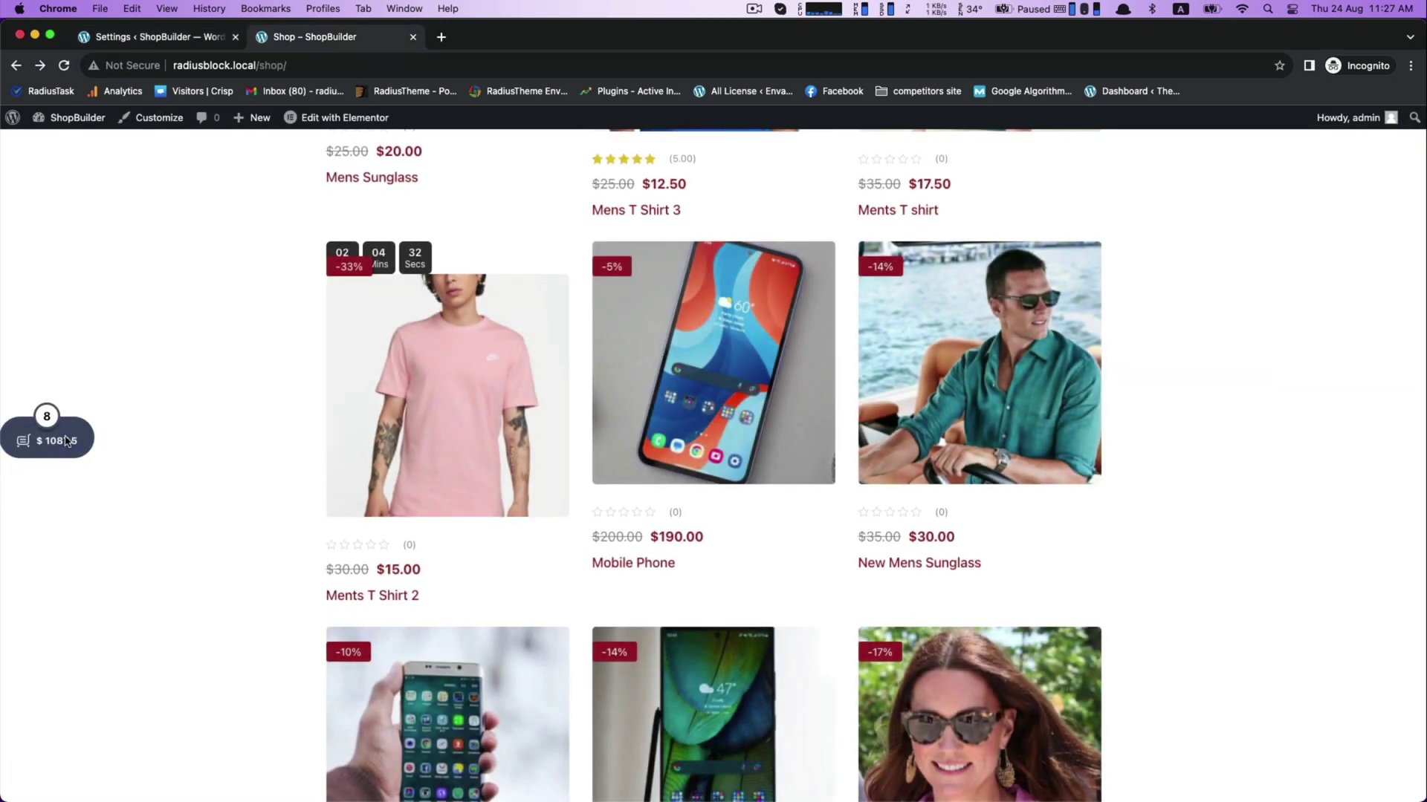
click(67, 441)
click(215, 389)
click(151, 36)
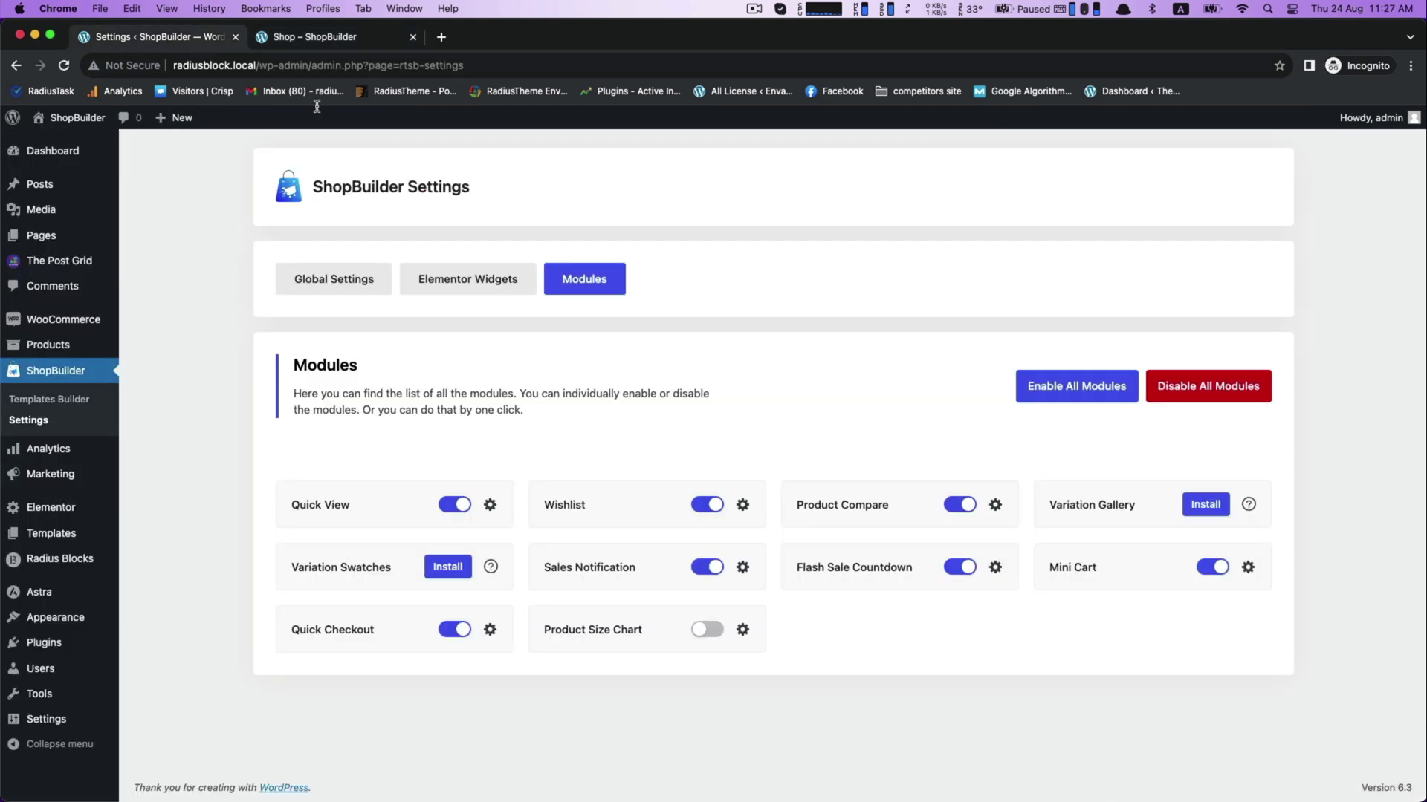
click(1246, 567)
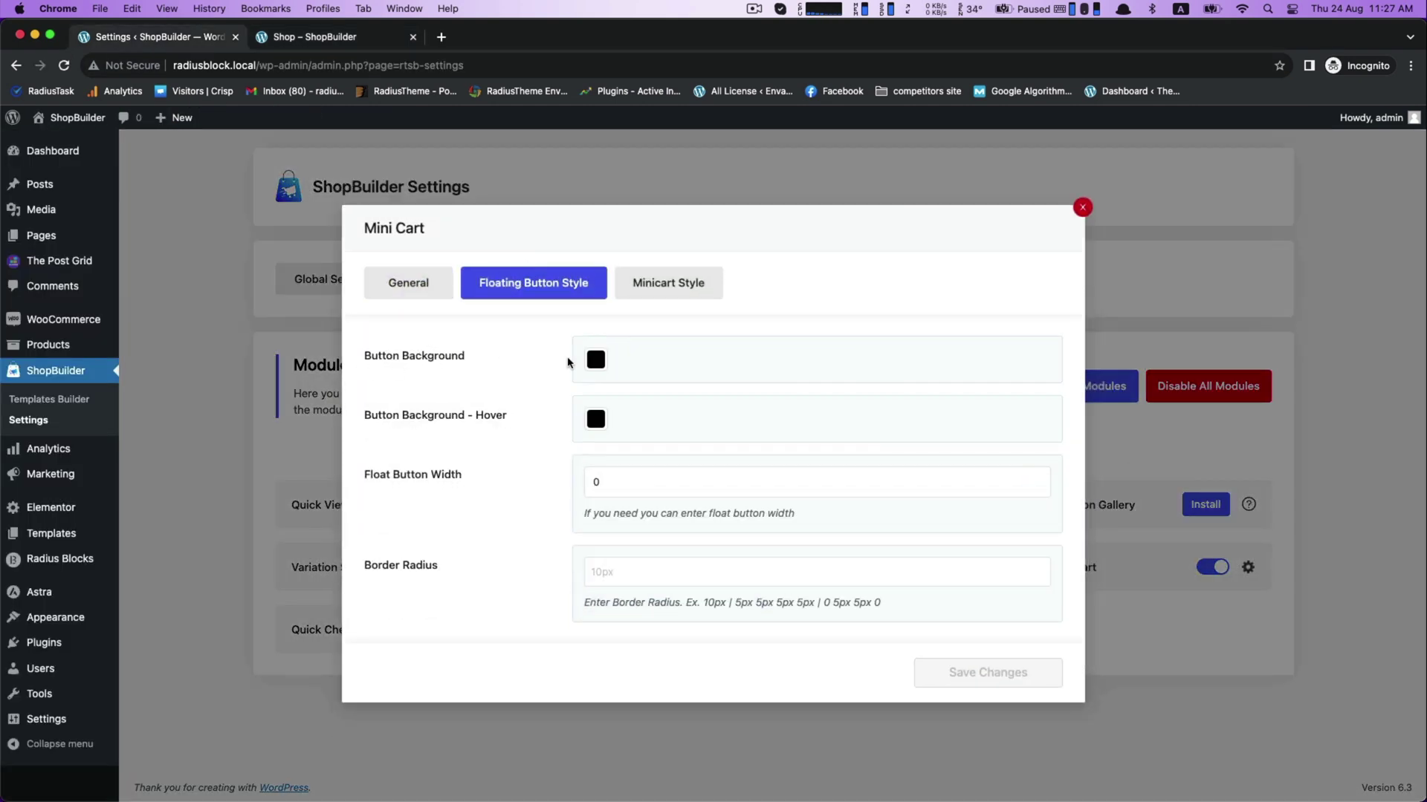
Set the floating button background to dark red #871B1B
click(595, 360)
click(720, 442)
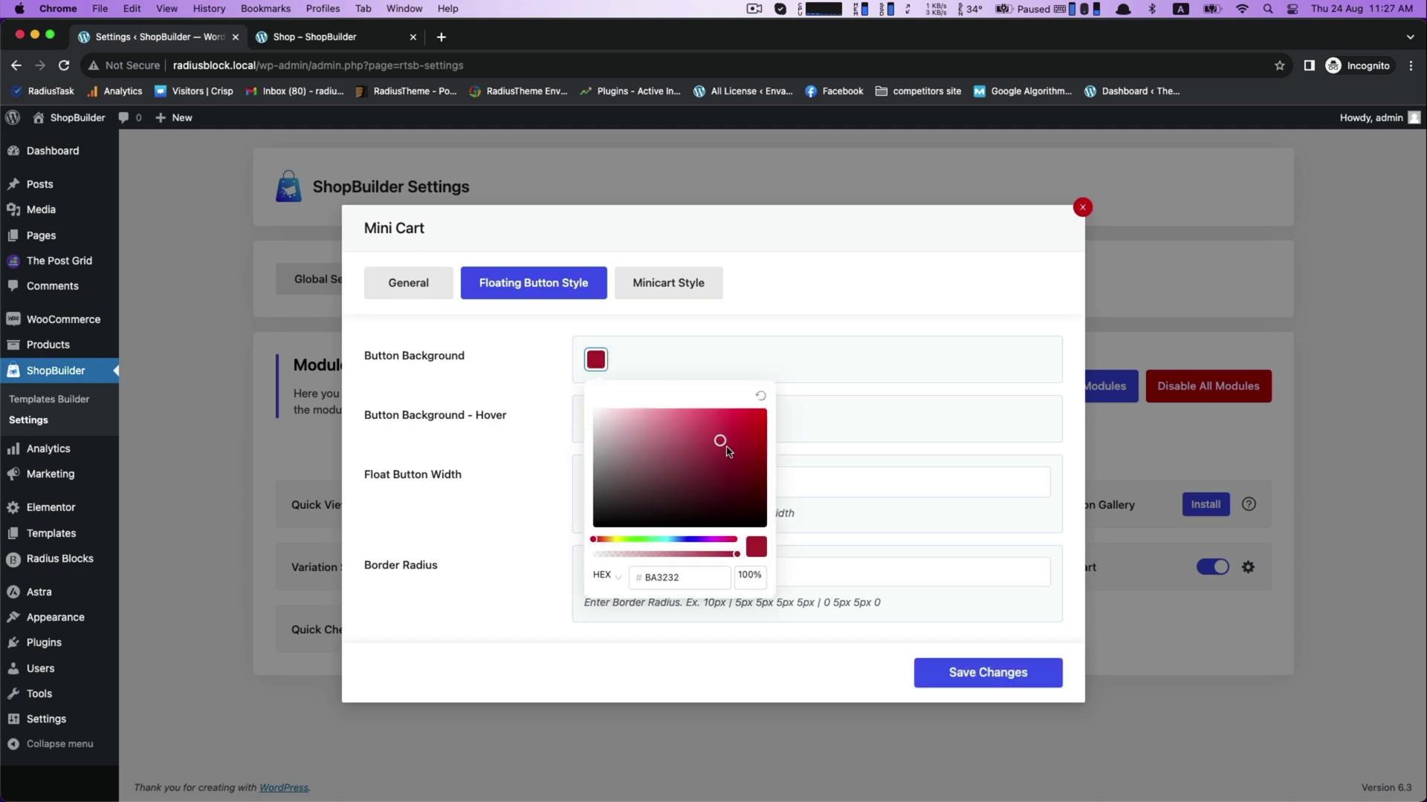
click(731, 466)
click(463, 493)
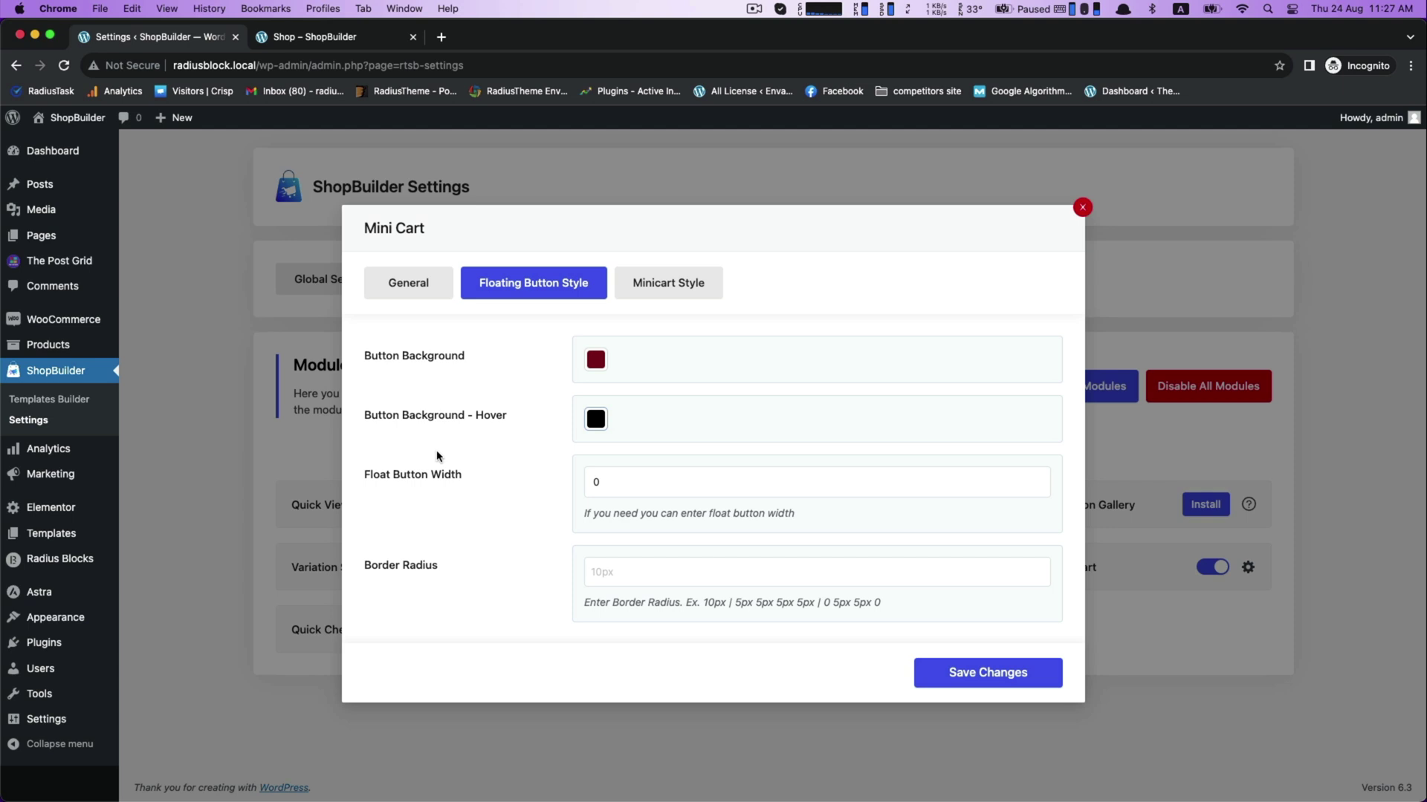
Set the floating button hover background to a near-white colour
click(596, 423)
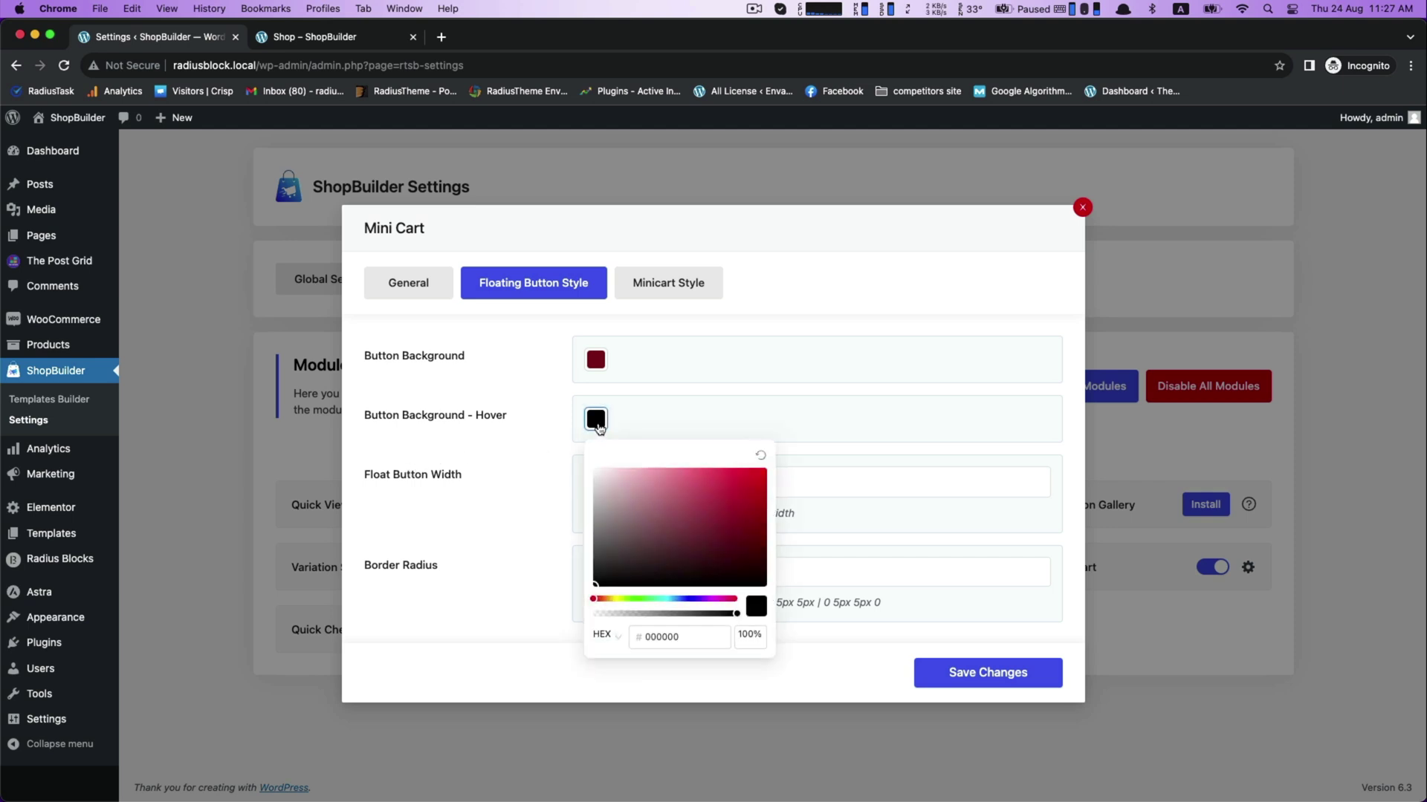
click(538, 471)
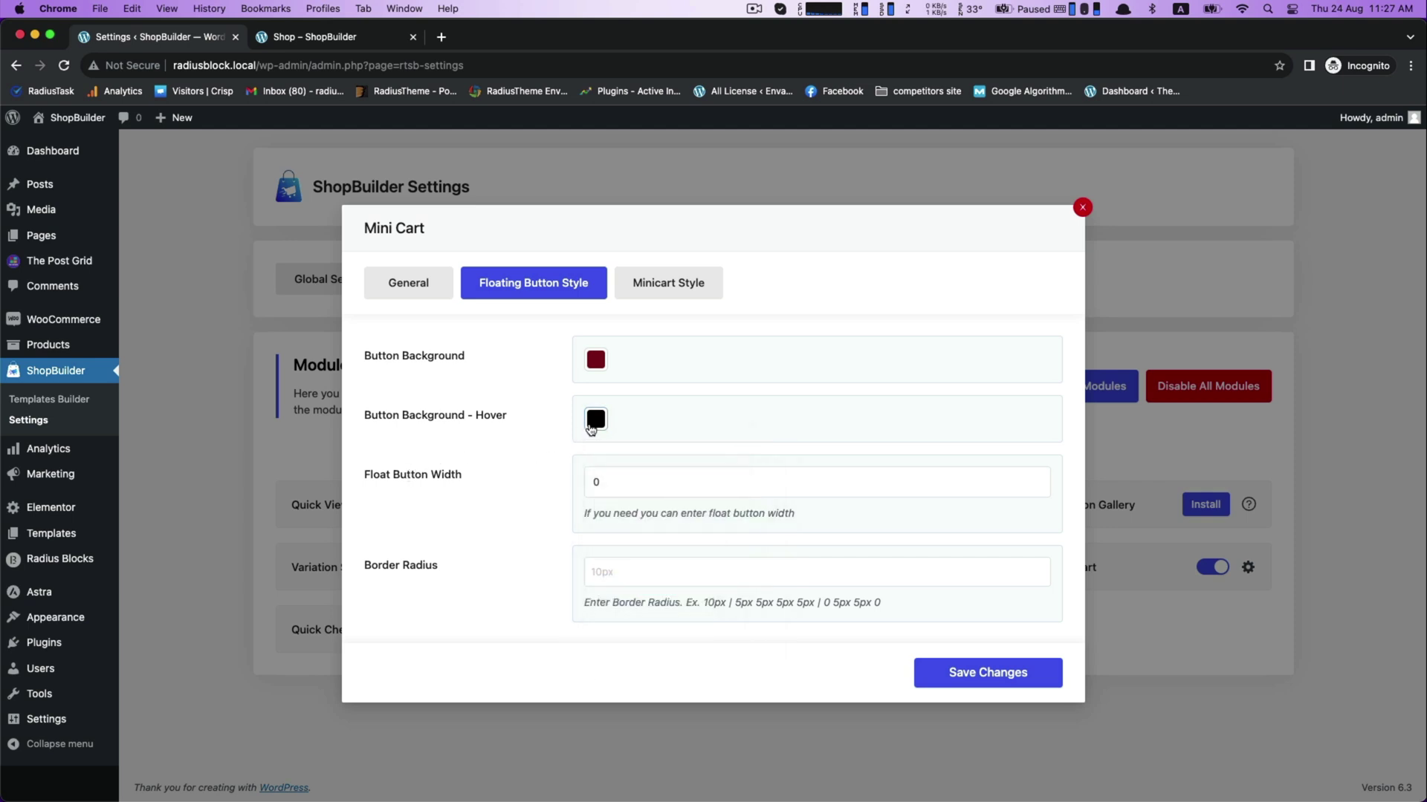
click(596, 421)
click(608, 482)
click(404, 486)
Save the button colours and preview the cart drawer on the shop page
click(977, 672)
click(296, 36)
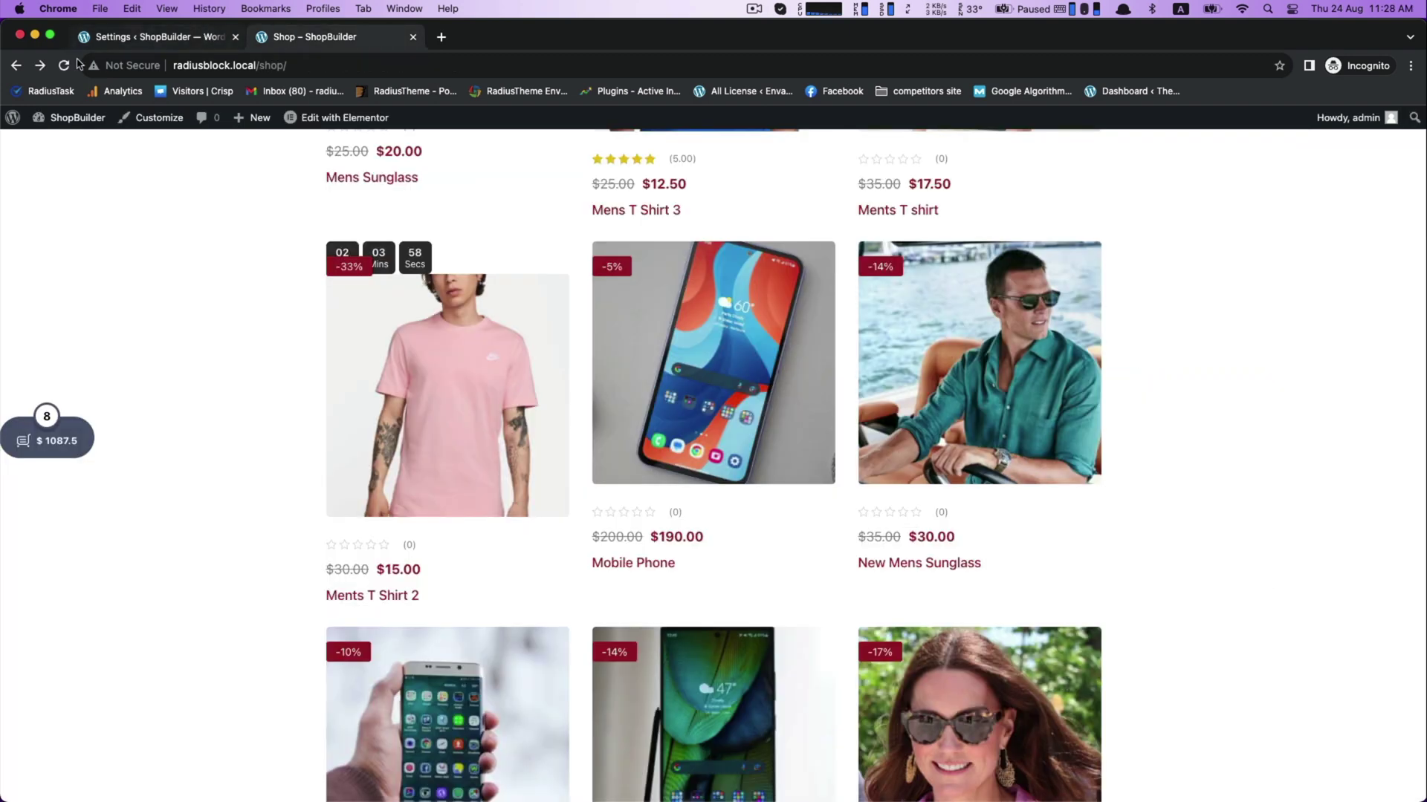
click(73, 437)
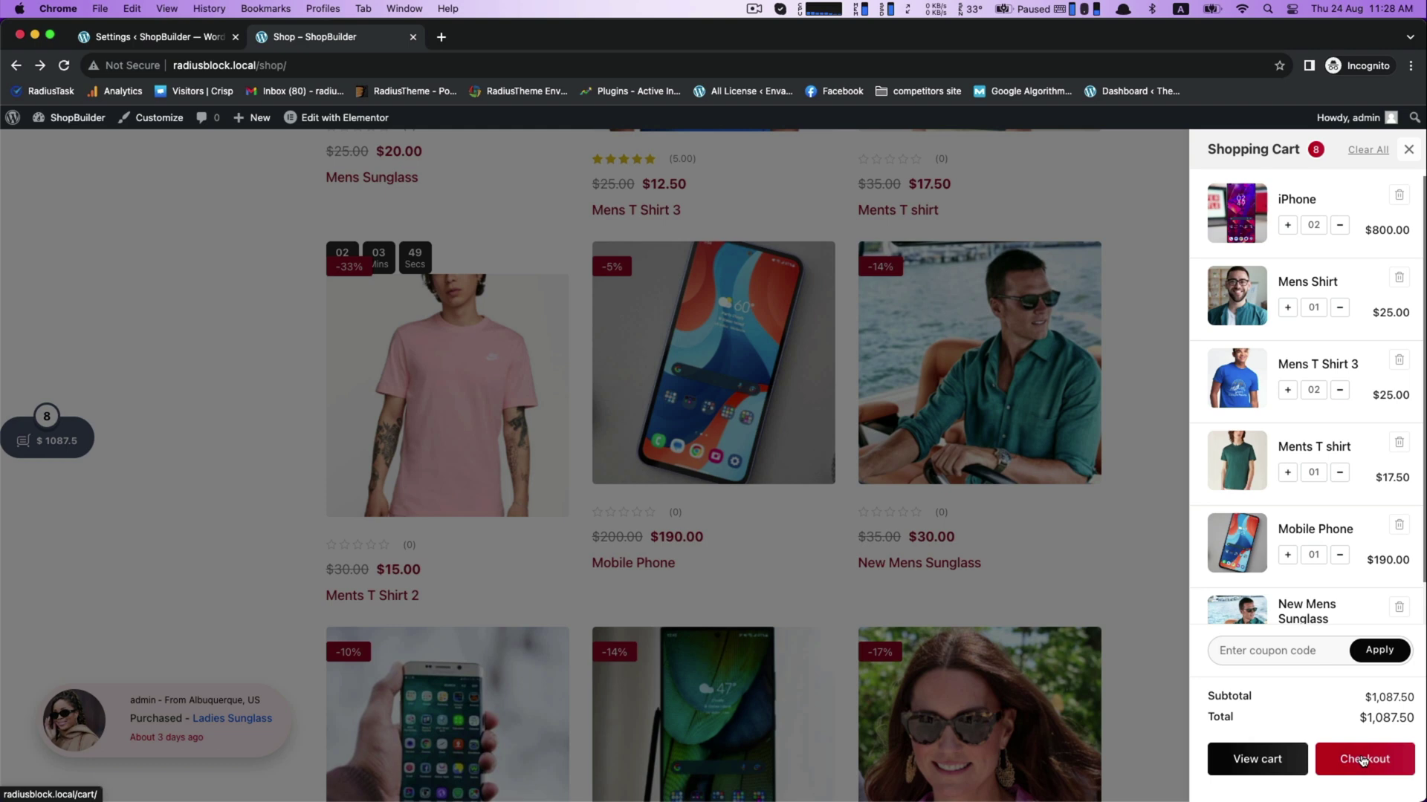
Change the floating button background to a bright aqua and save the settings
click(178, 37)
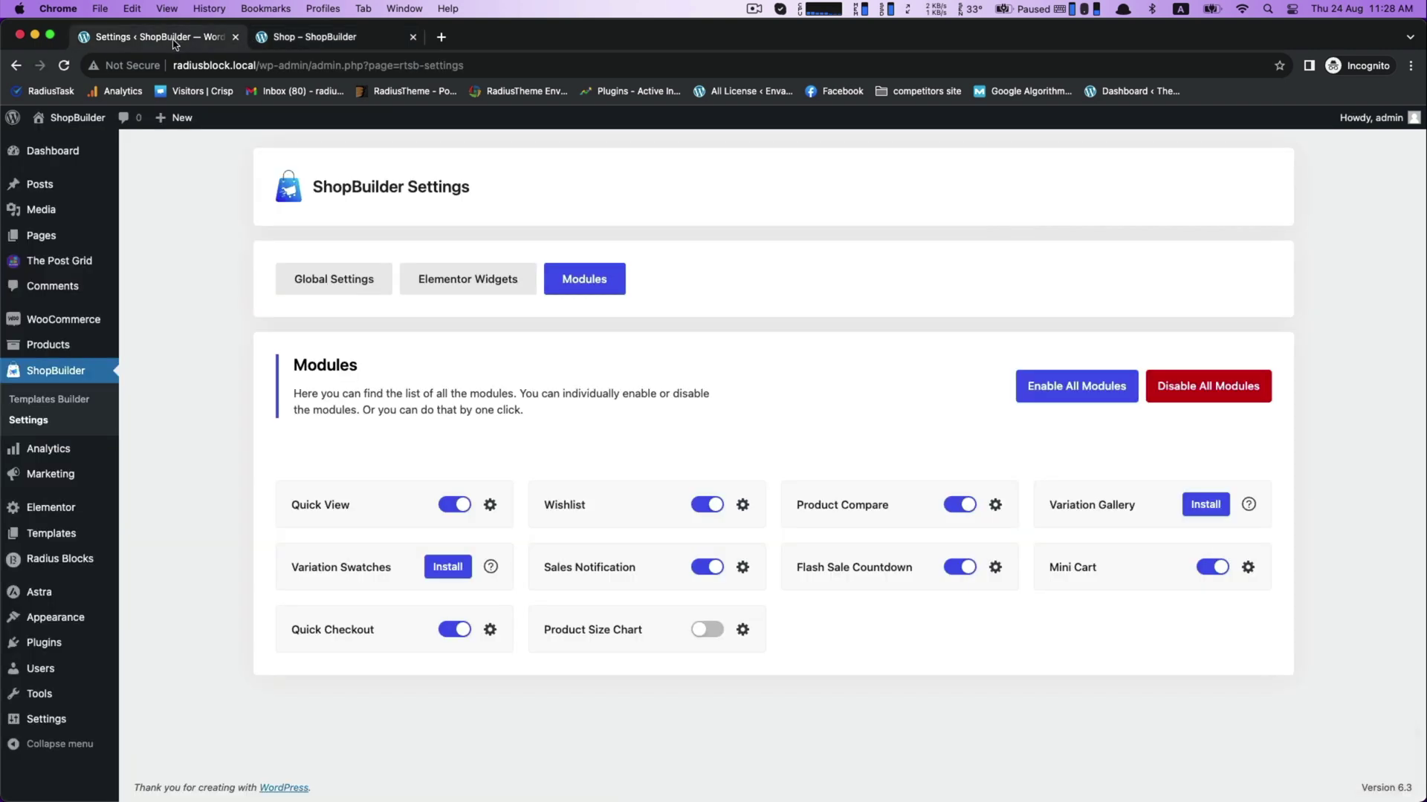
click(1248, 567)
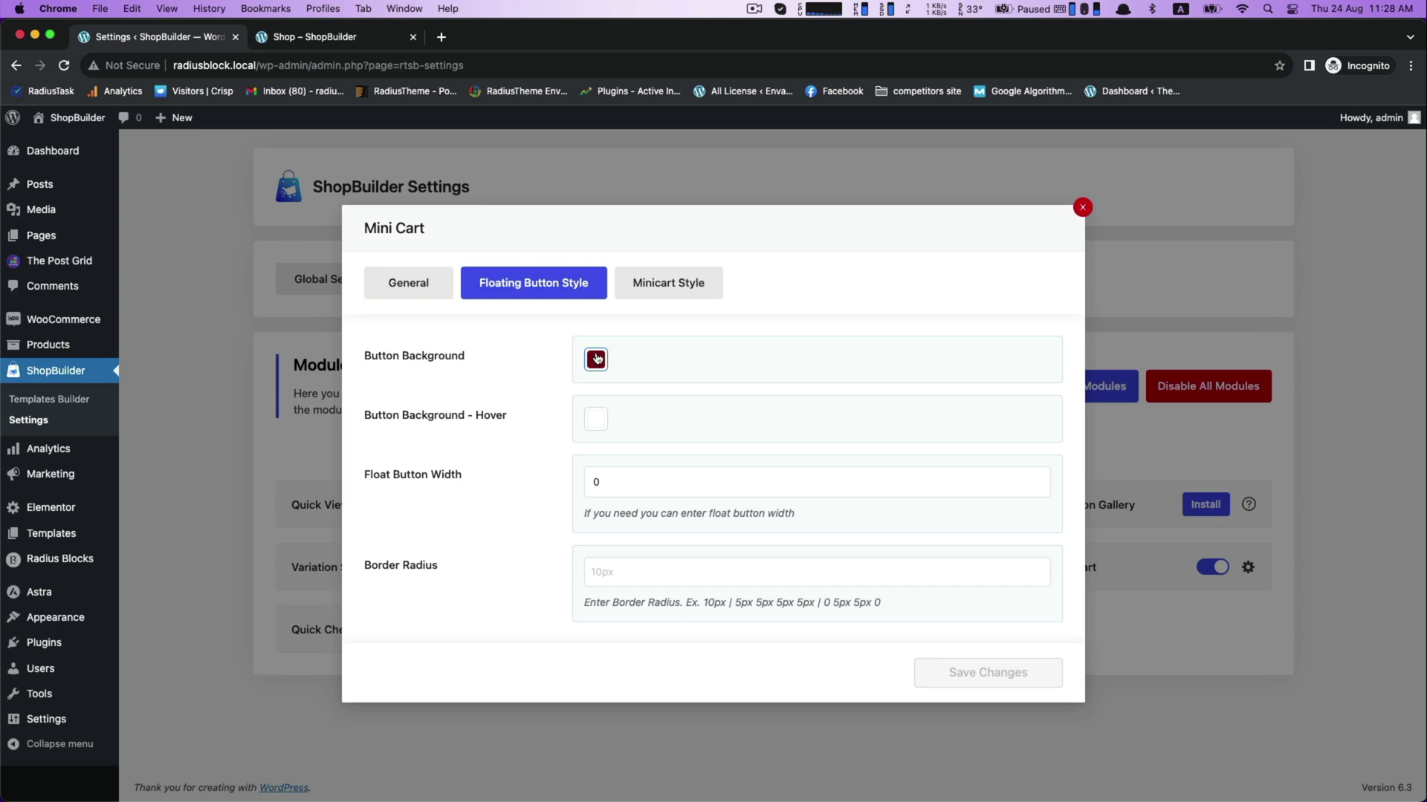
click(595, 359)
click(718, 442)
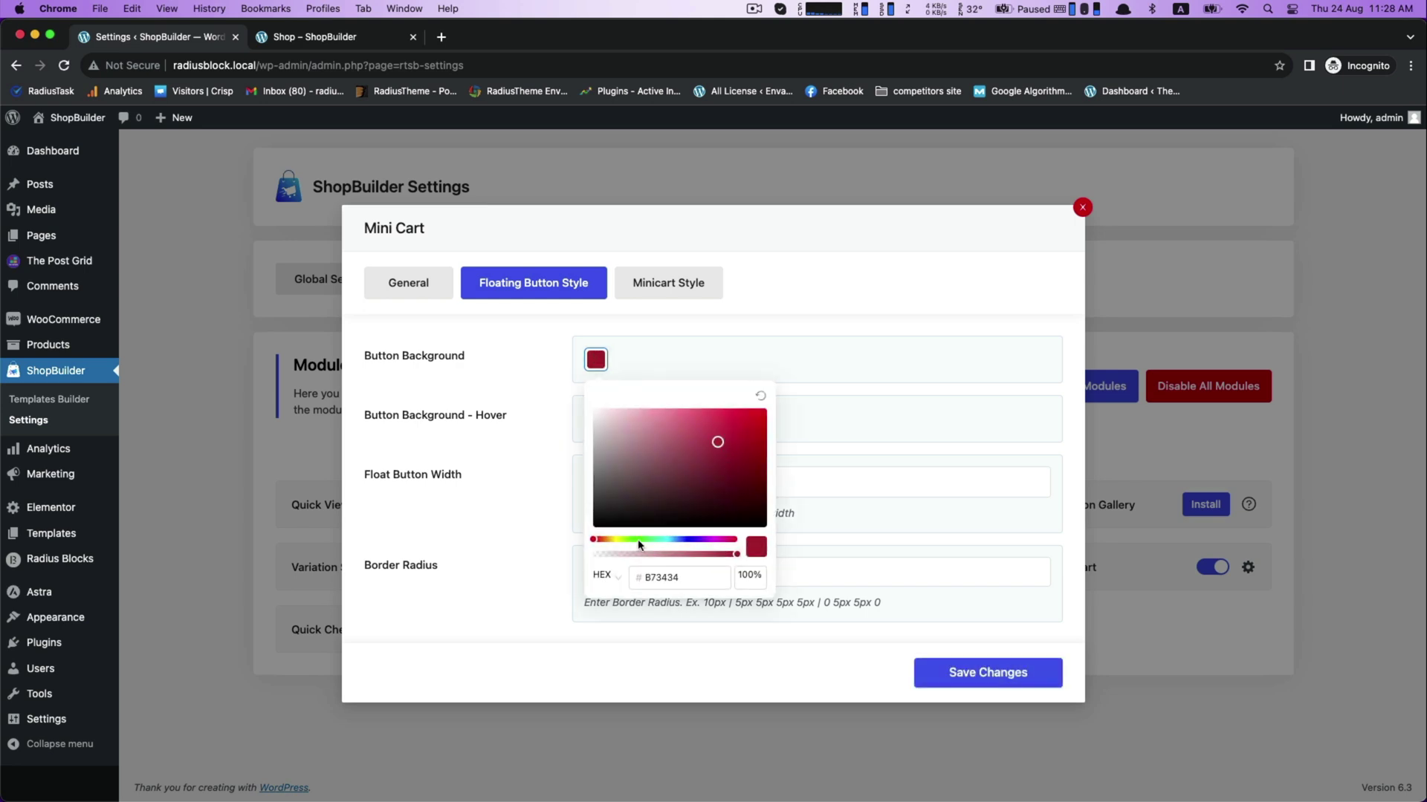
click(665, 546)
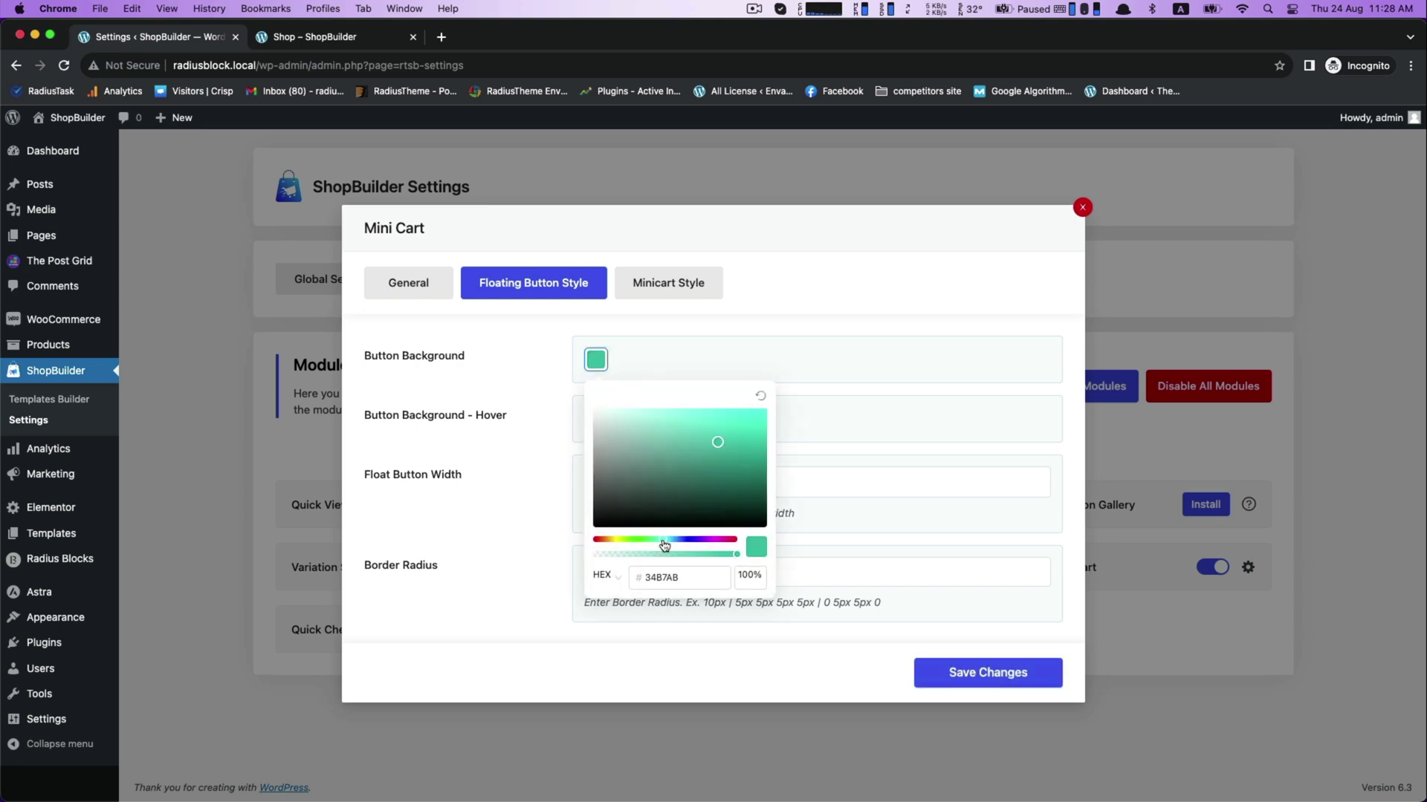
click(1006, 676)
Reload the shop, open and close the cart drawer, and return to ShopBuilder settings
click(312, 37)
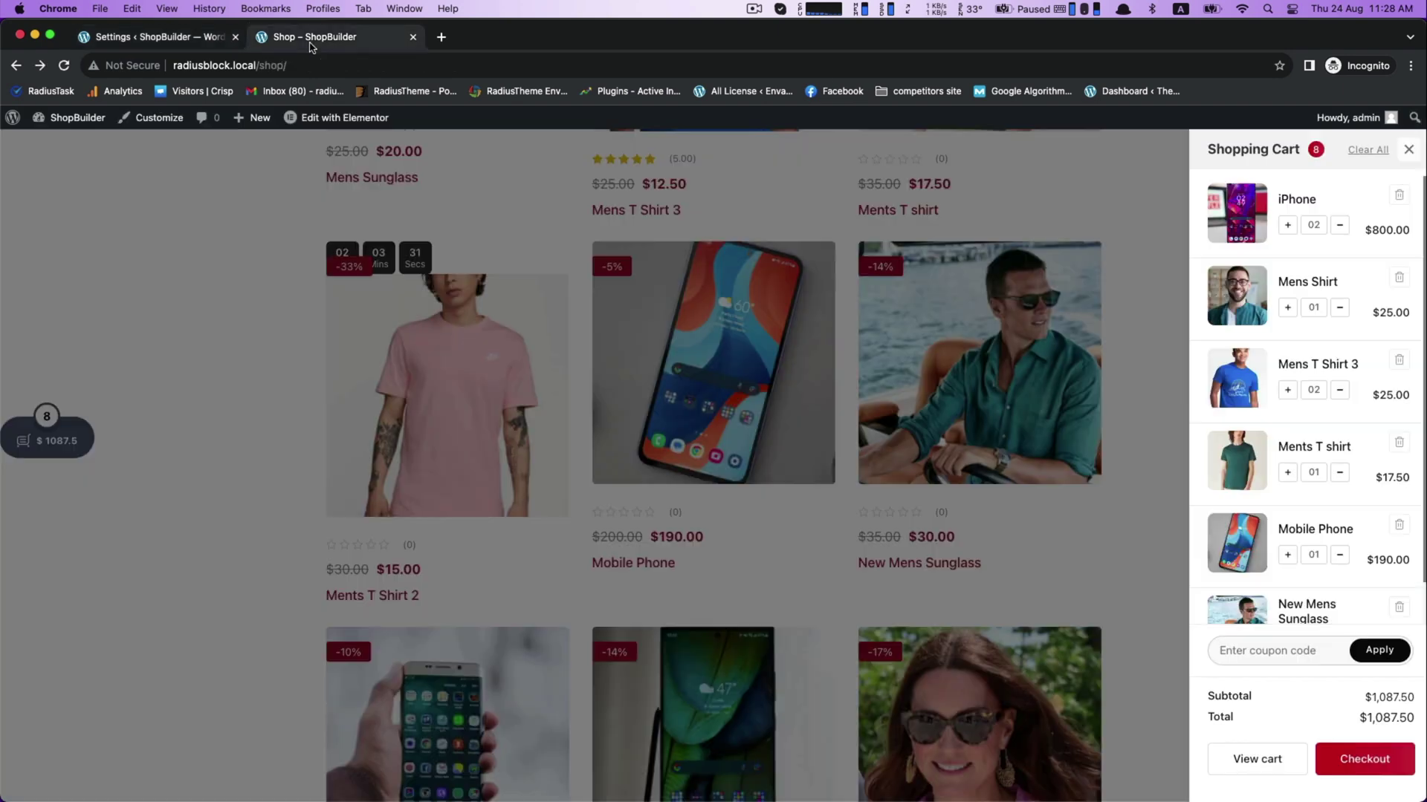
click(63, 64)
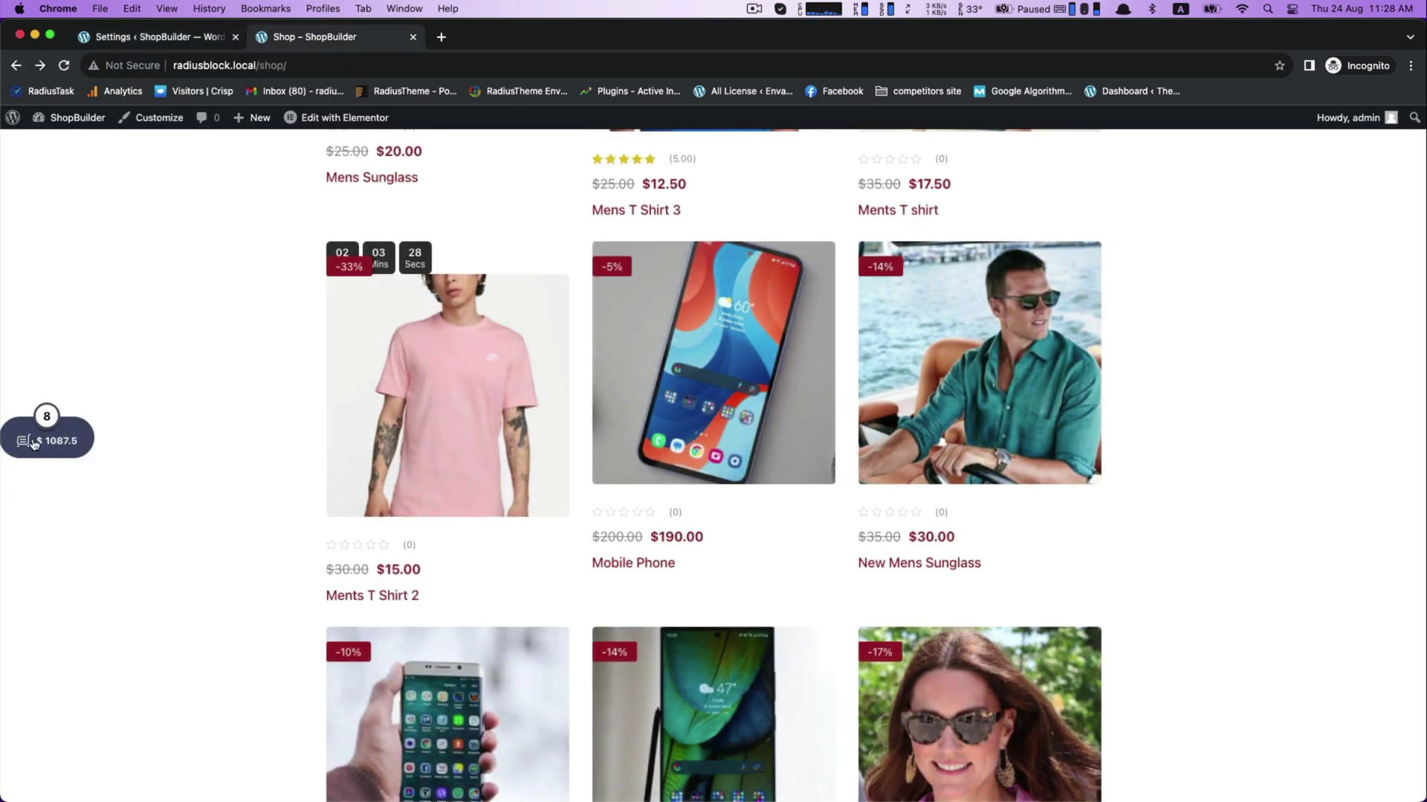
click(35, 442)
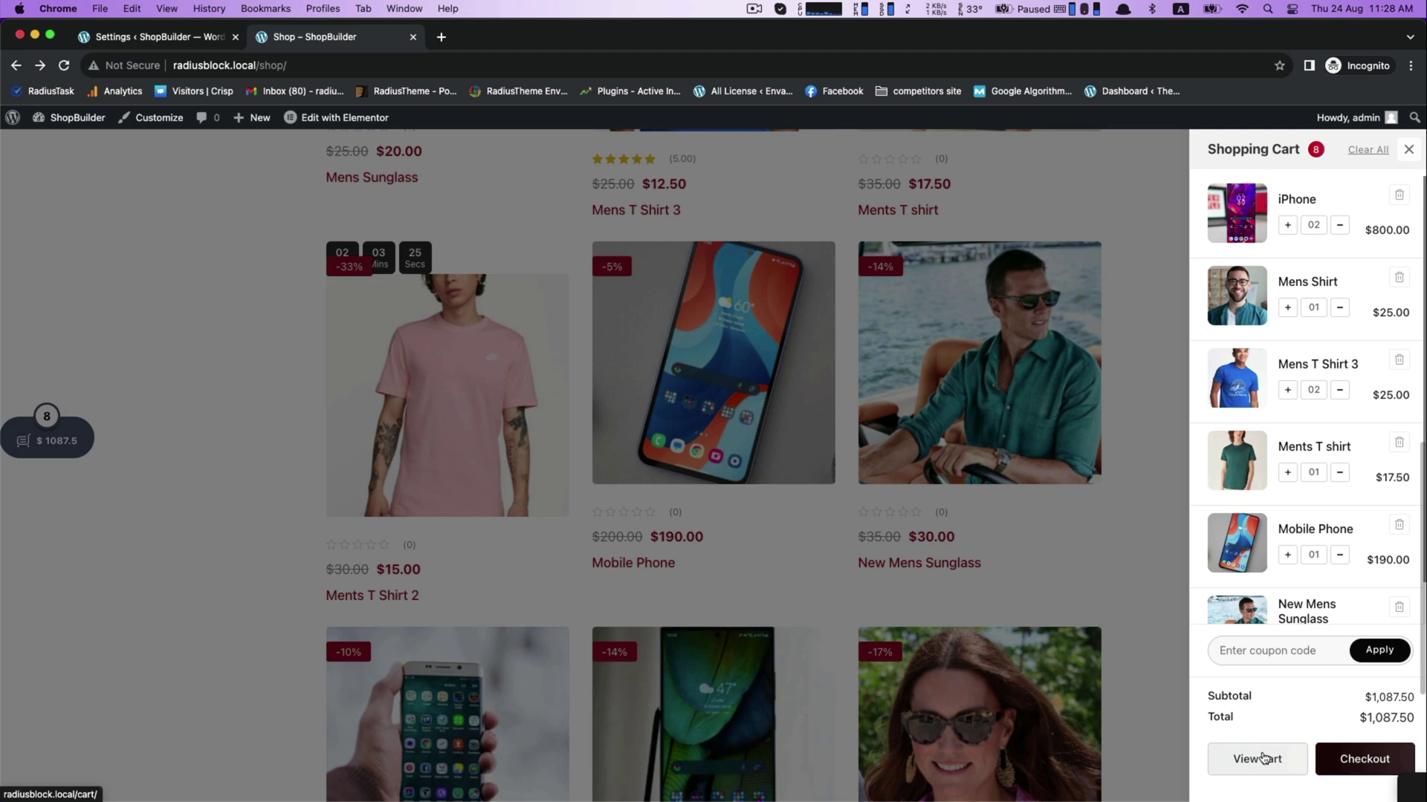
click(109, 420)
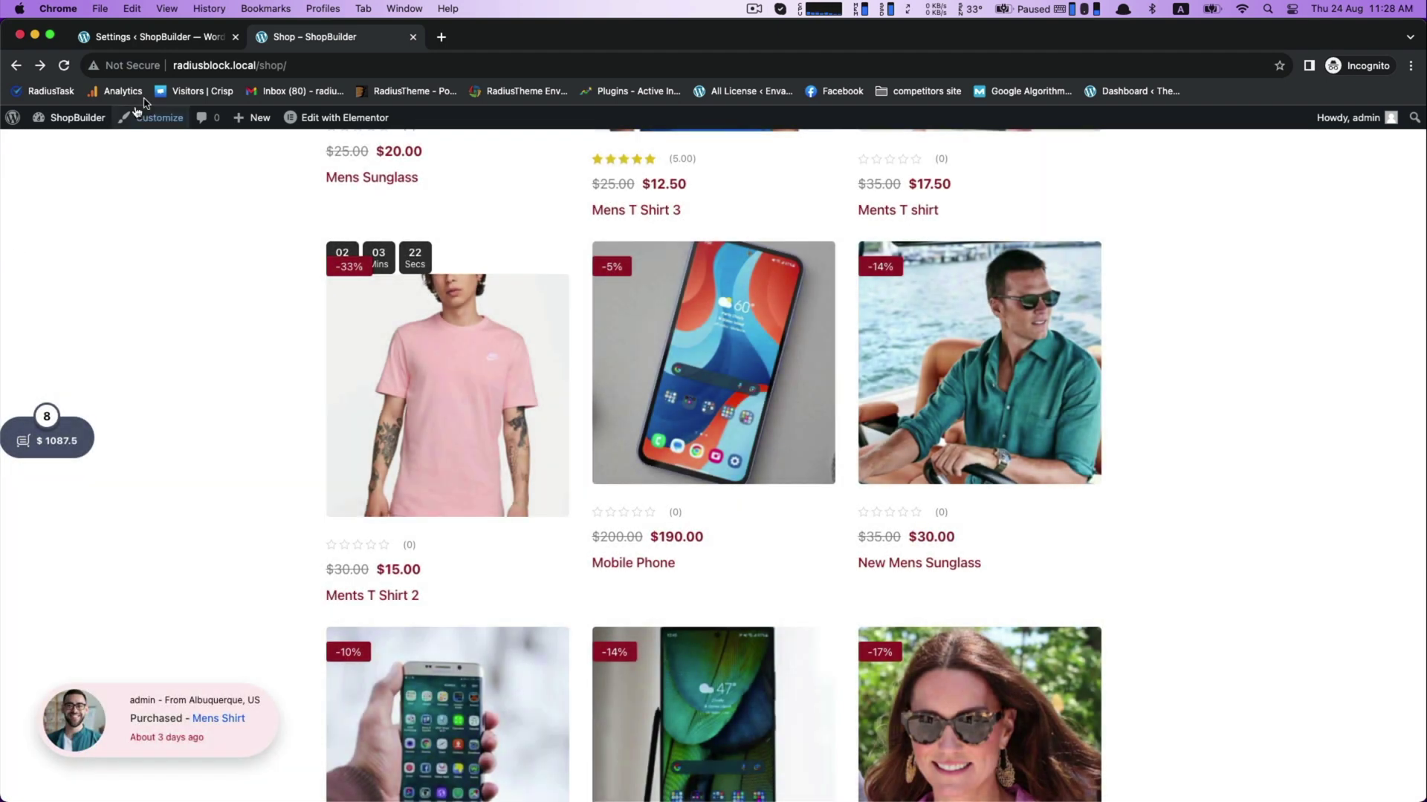
click(172, 34)
Try near-black for the floating button background, then reset it to transparent
click(1247, 567)
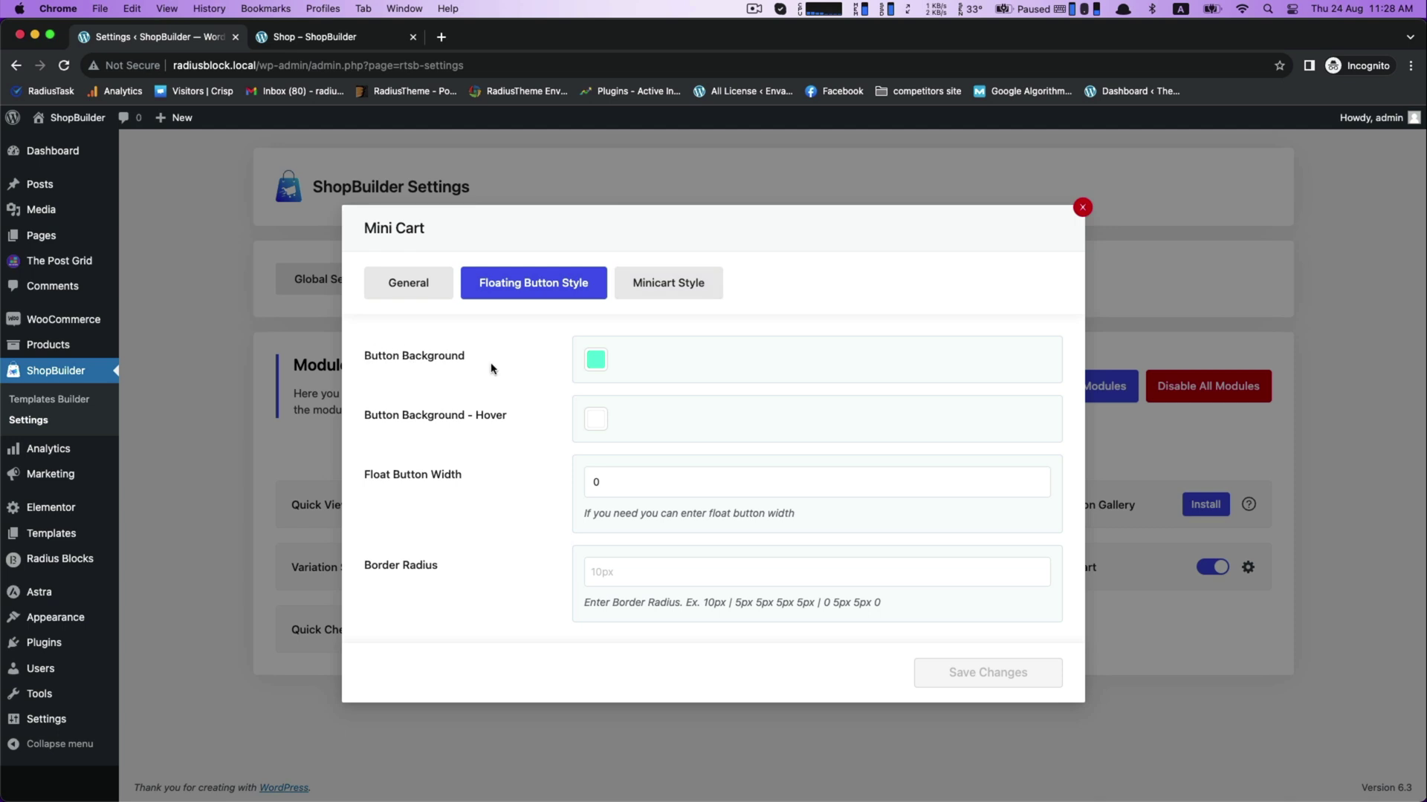
click(595, 359)
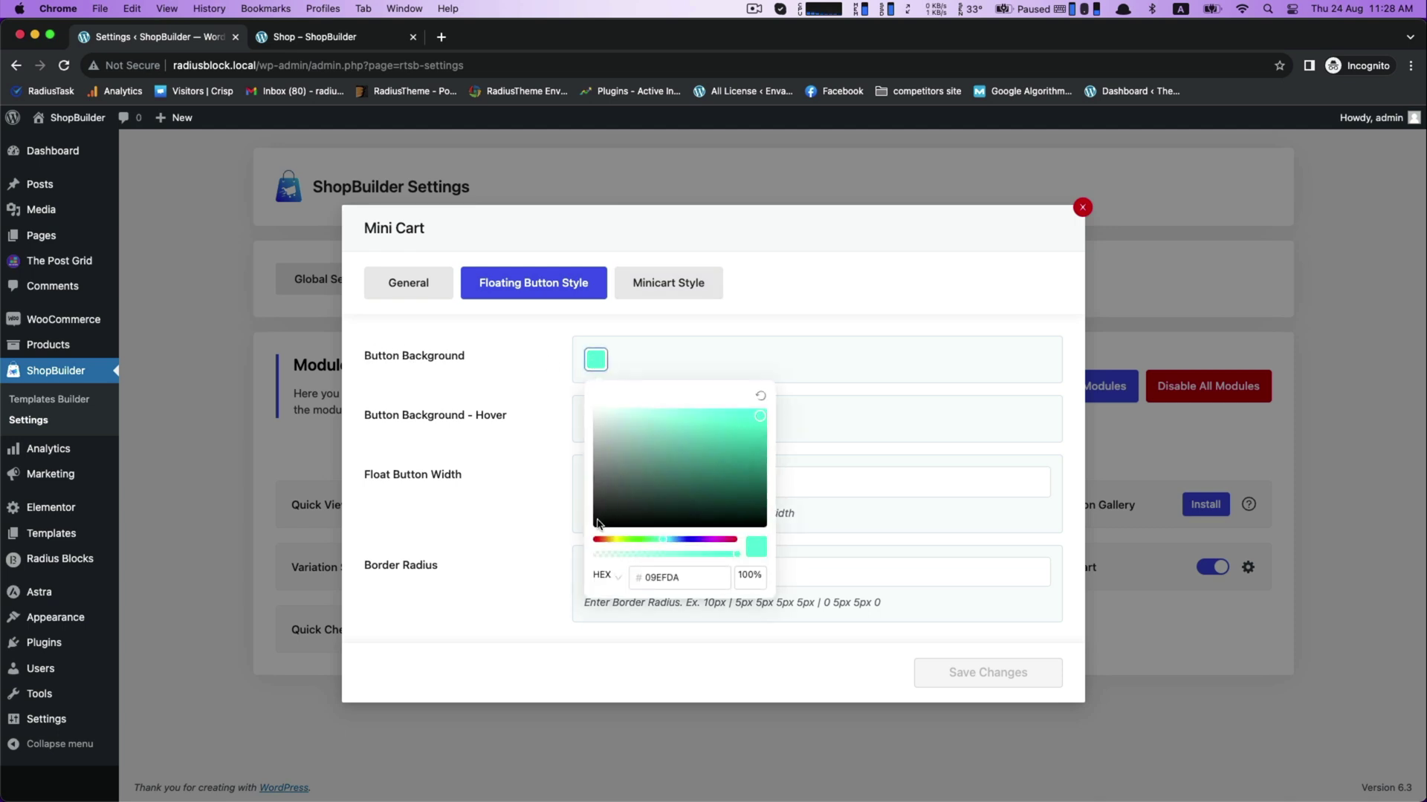
click(599, 520)
click(613, 541)
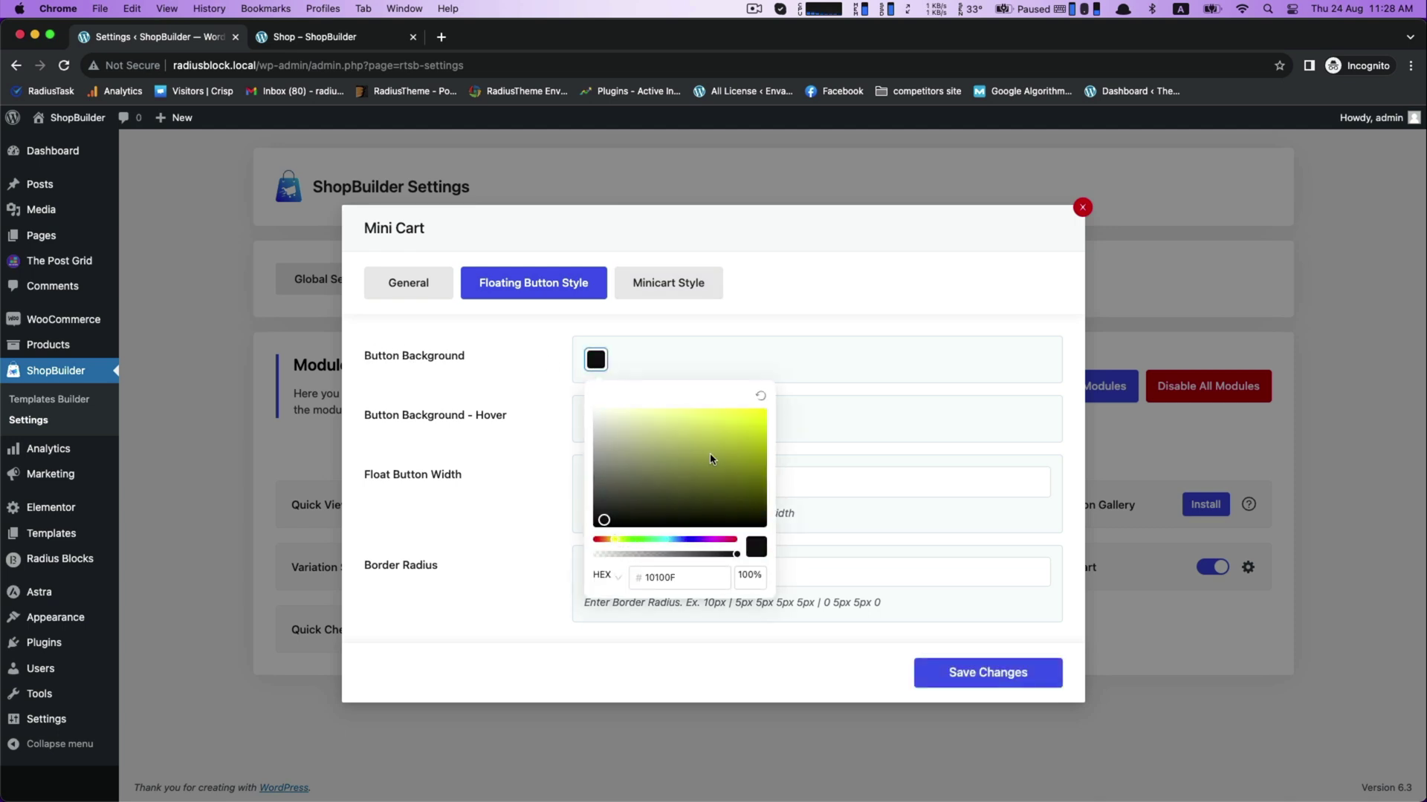
click(534, 428)
click(596, 359)
click(759, 396)
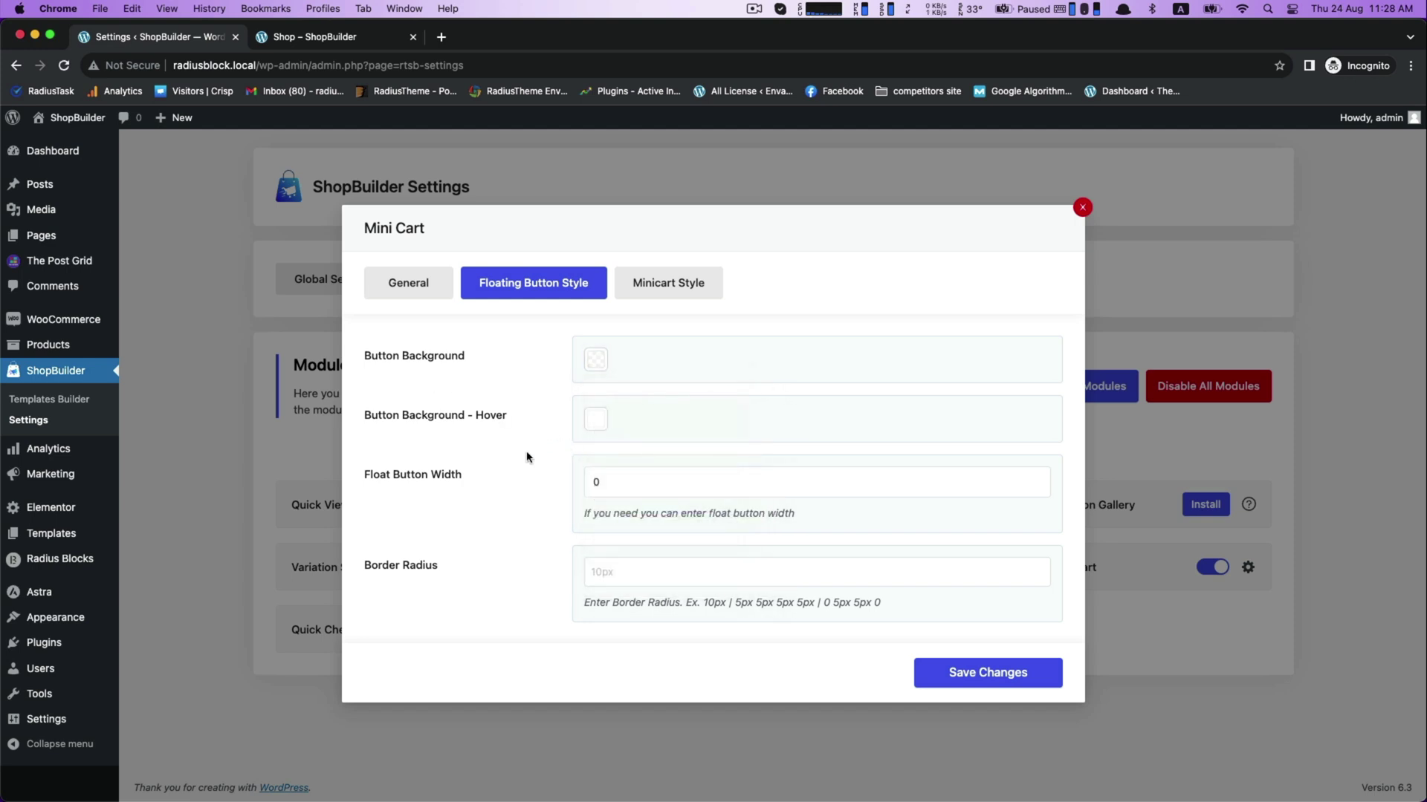
In Minicart Style, change the Drawer Primary Color from red to a bright cyan
click(668, 292)
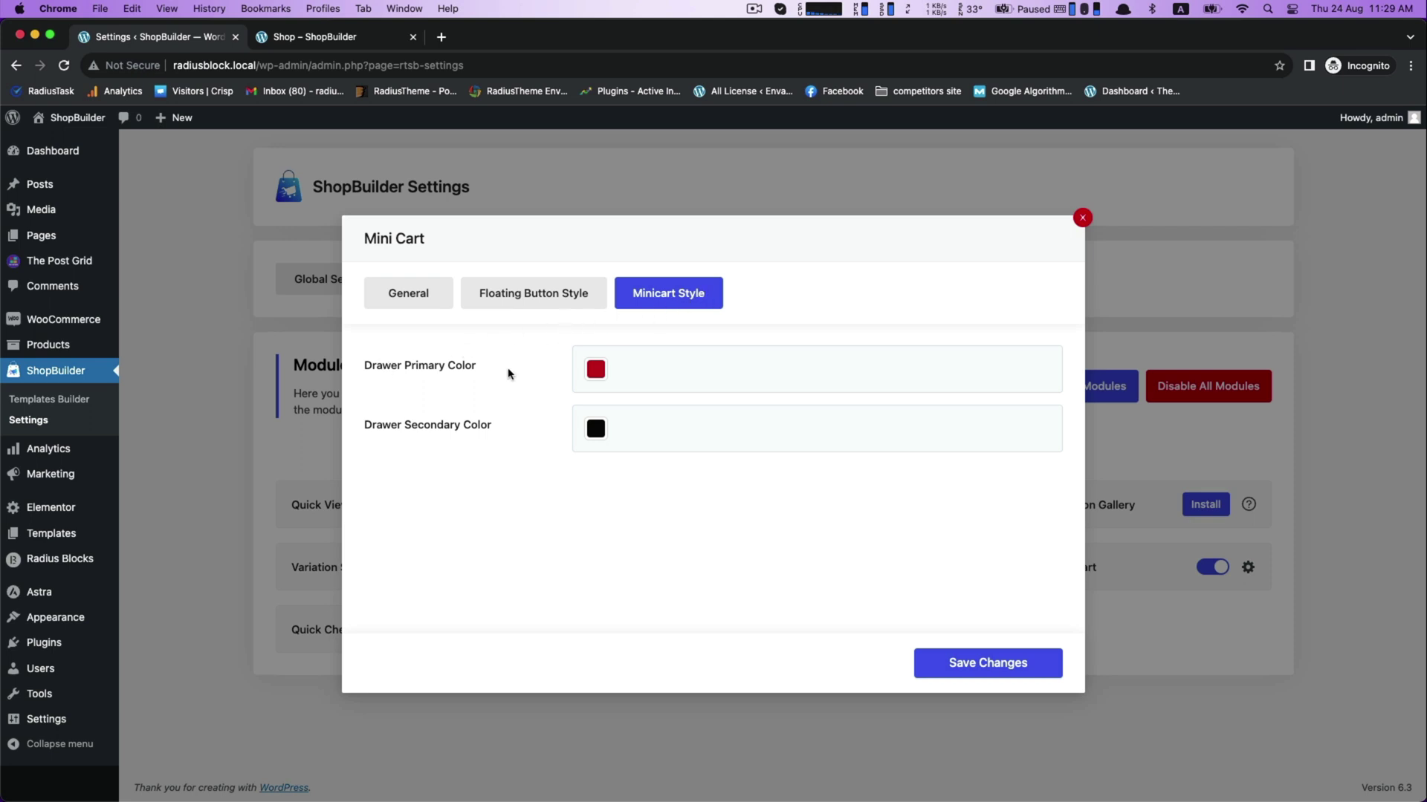
click(595, 368)
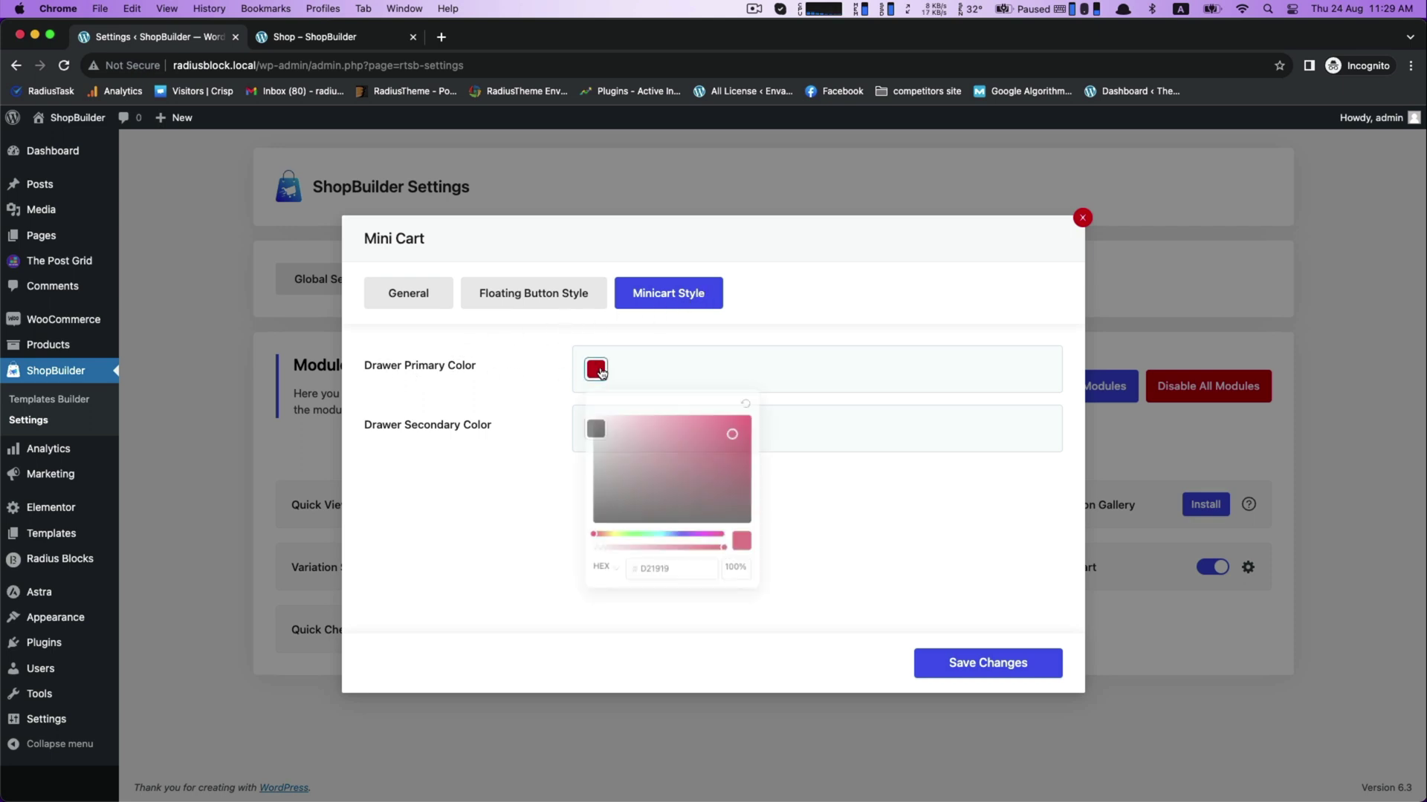
click(668, 550)
click(763, 426)
click(571, 450)
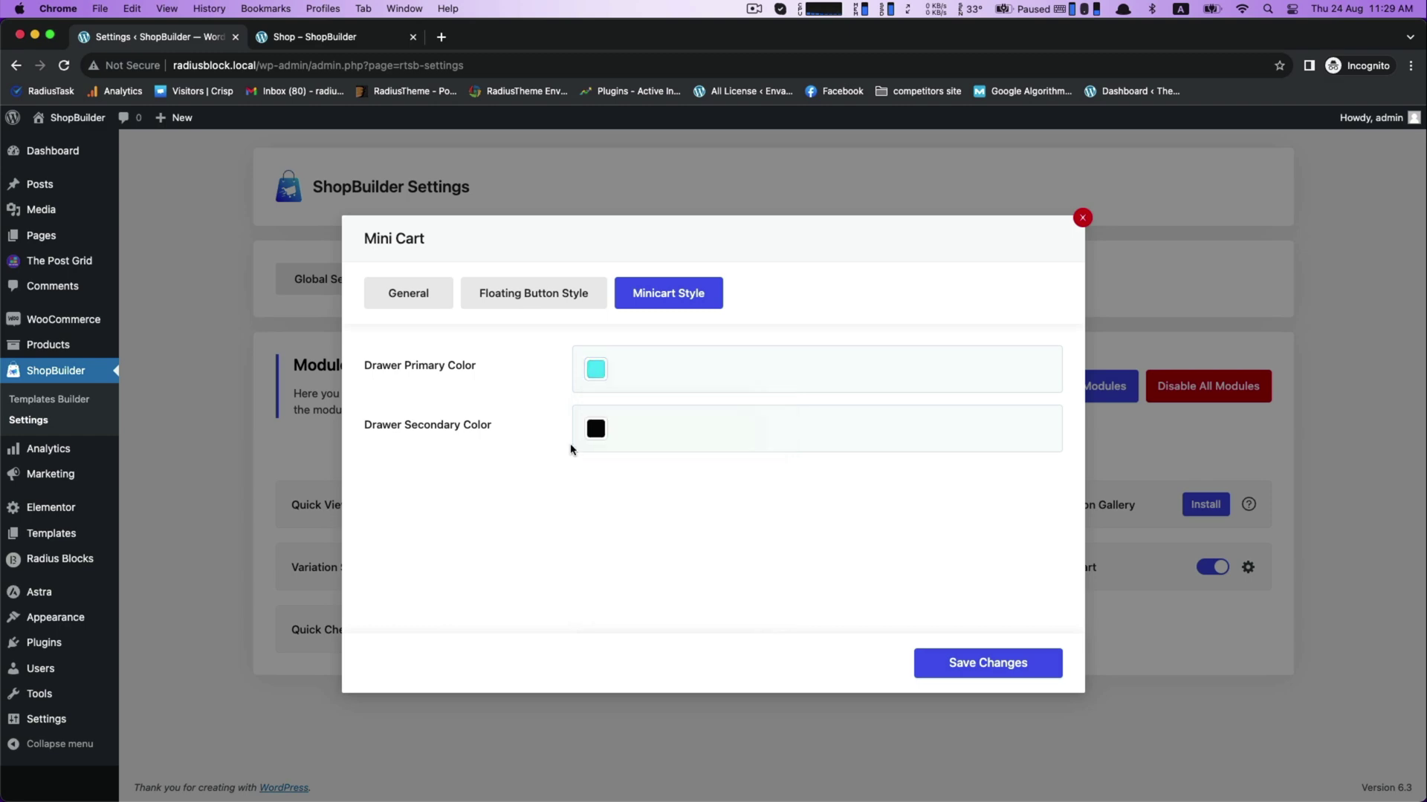
Save the drawer colour, preview the cyan-accented cart drawer on the shop, and return to settings
click(988, 663)
click(310, 36)
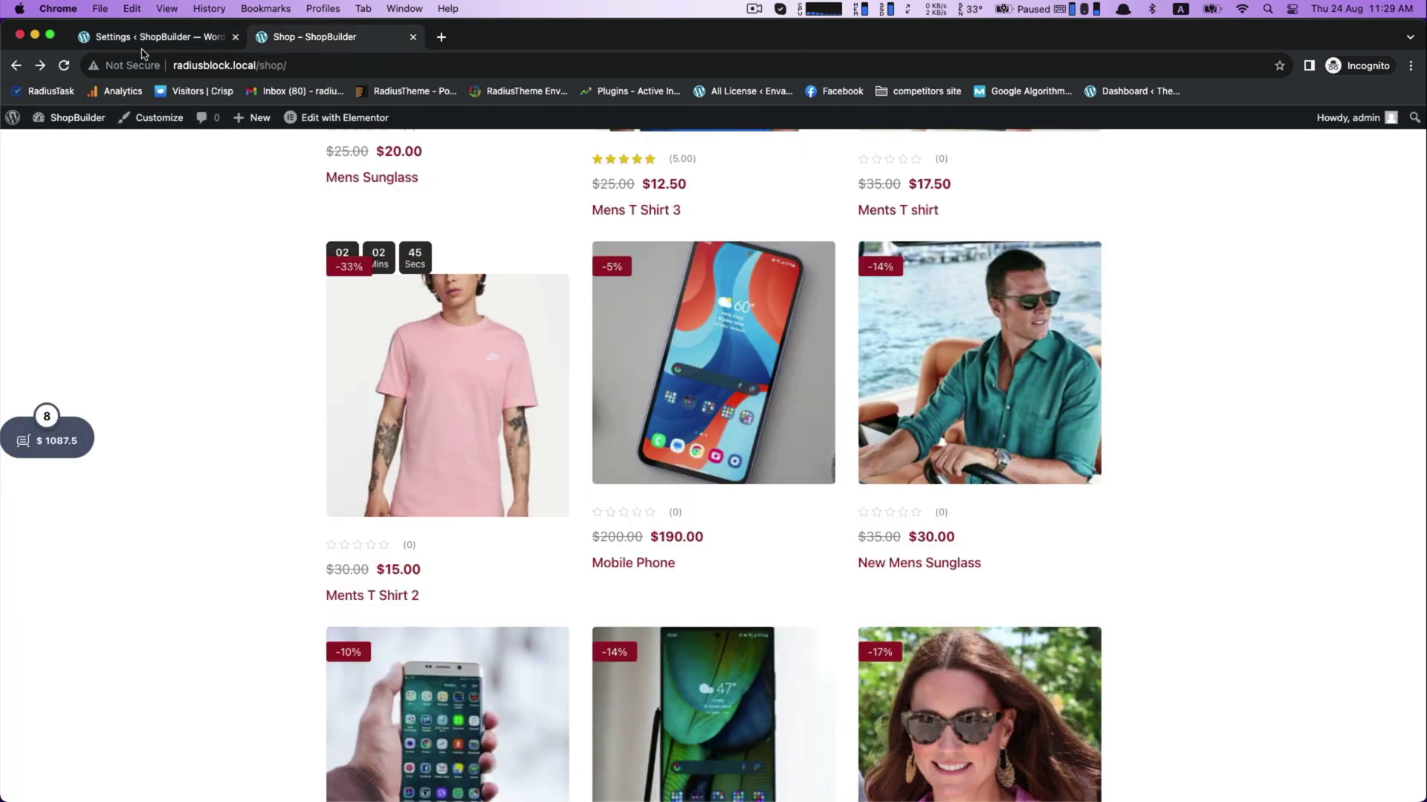
click(63, 65)
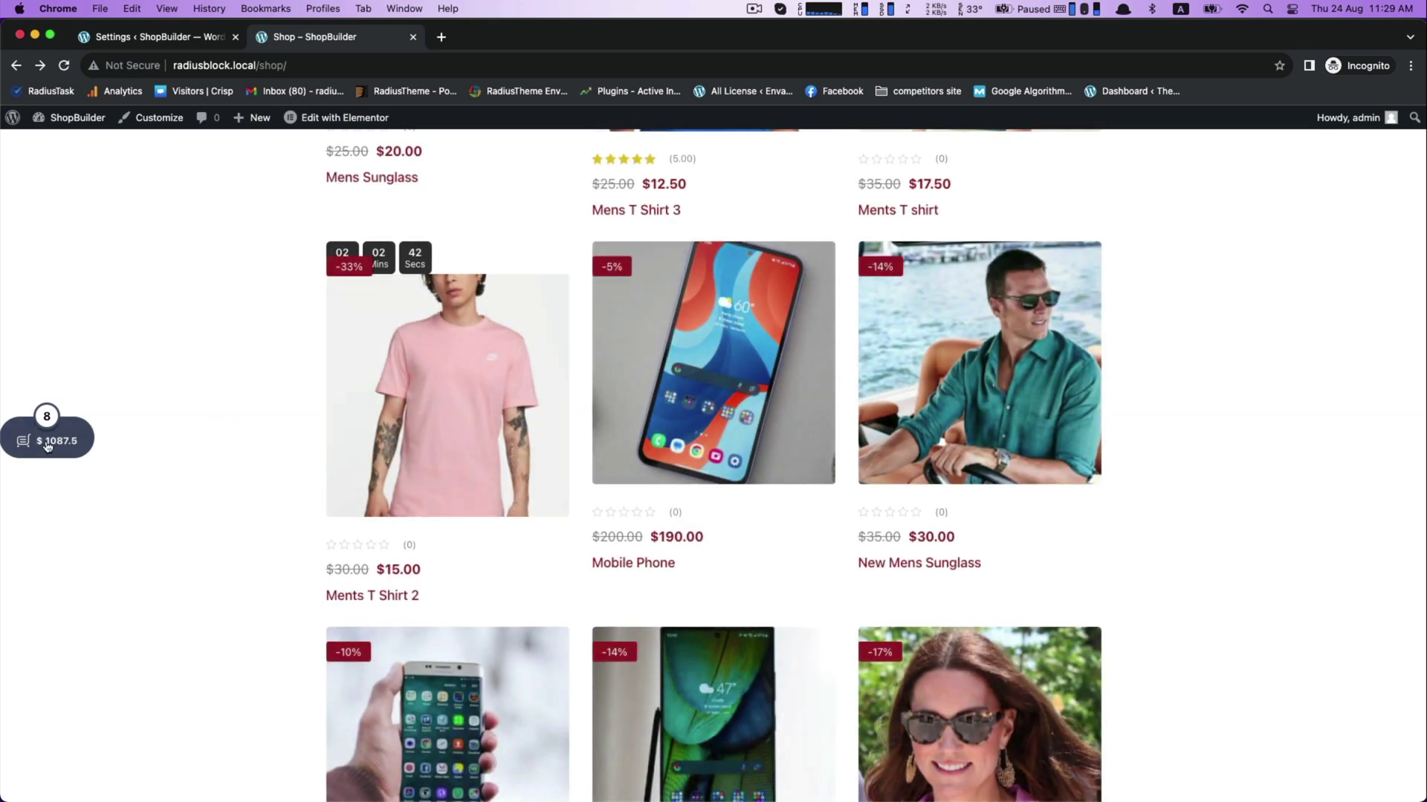
click(48, 438)
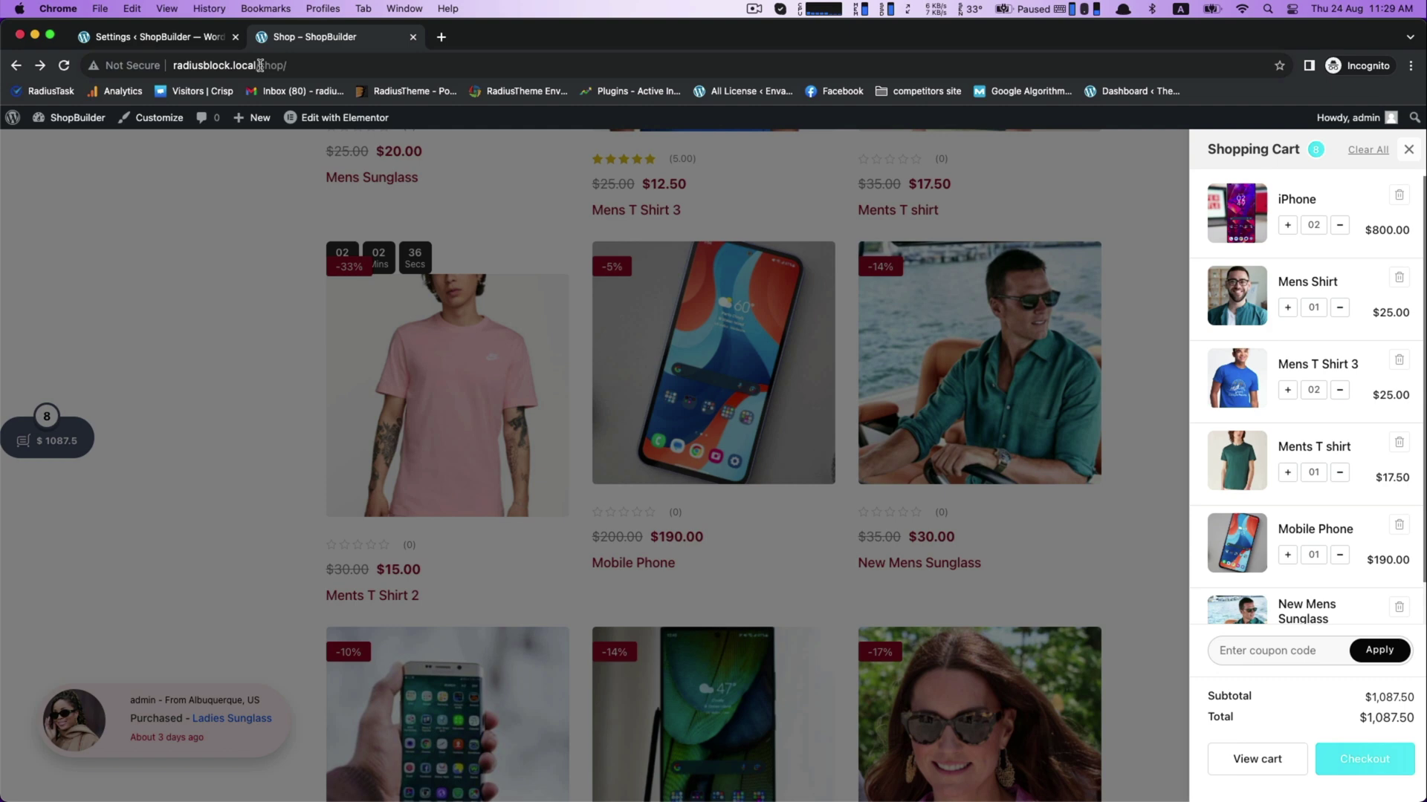
click(150, 37)
Set the Drawer Primary Color to a deep dark red, save, and switch to the shop
click(1247, 568)
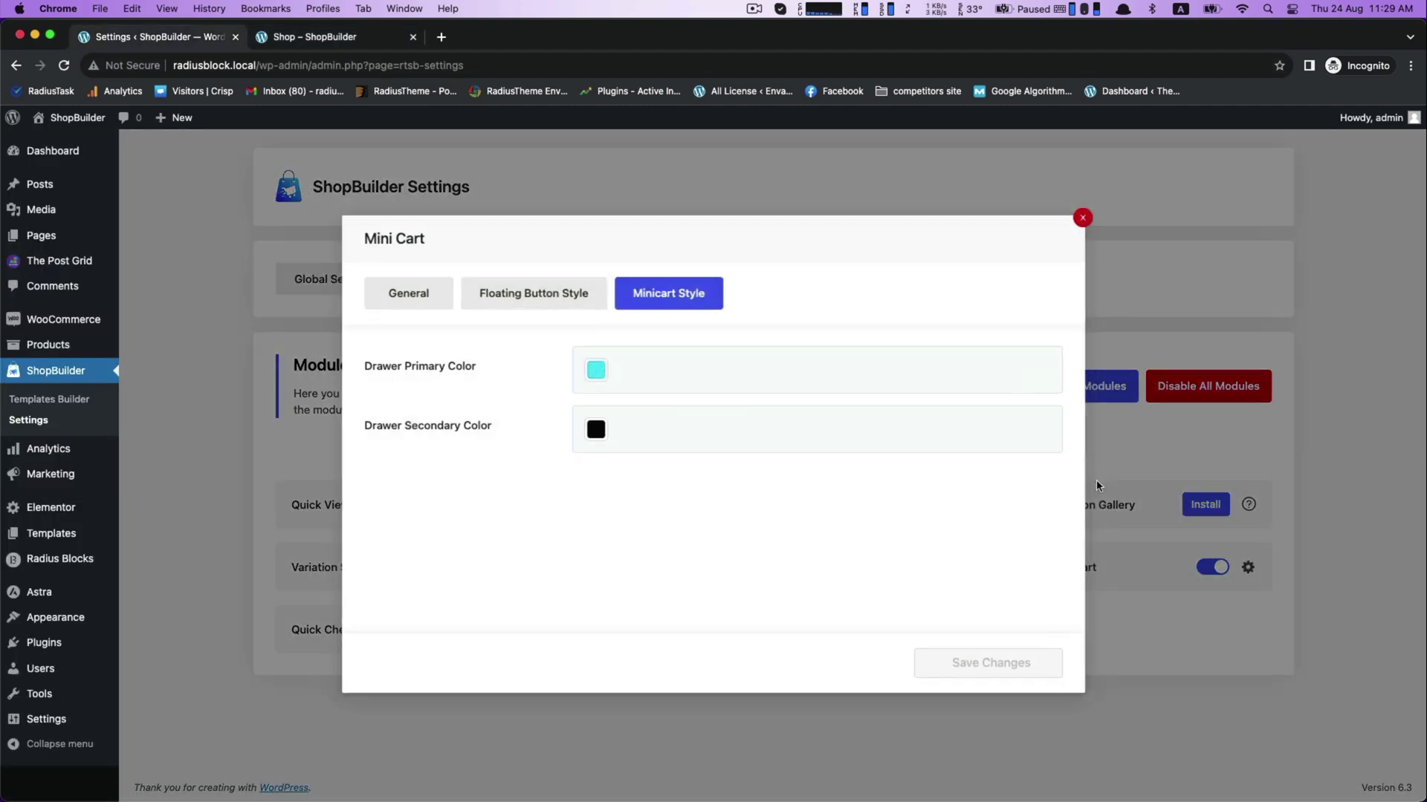
click(595, 368)
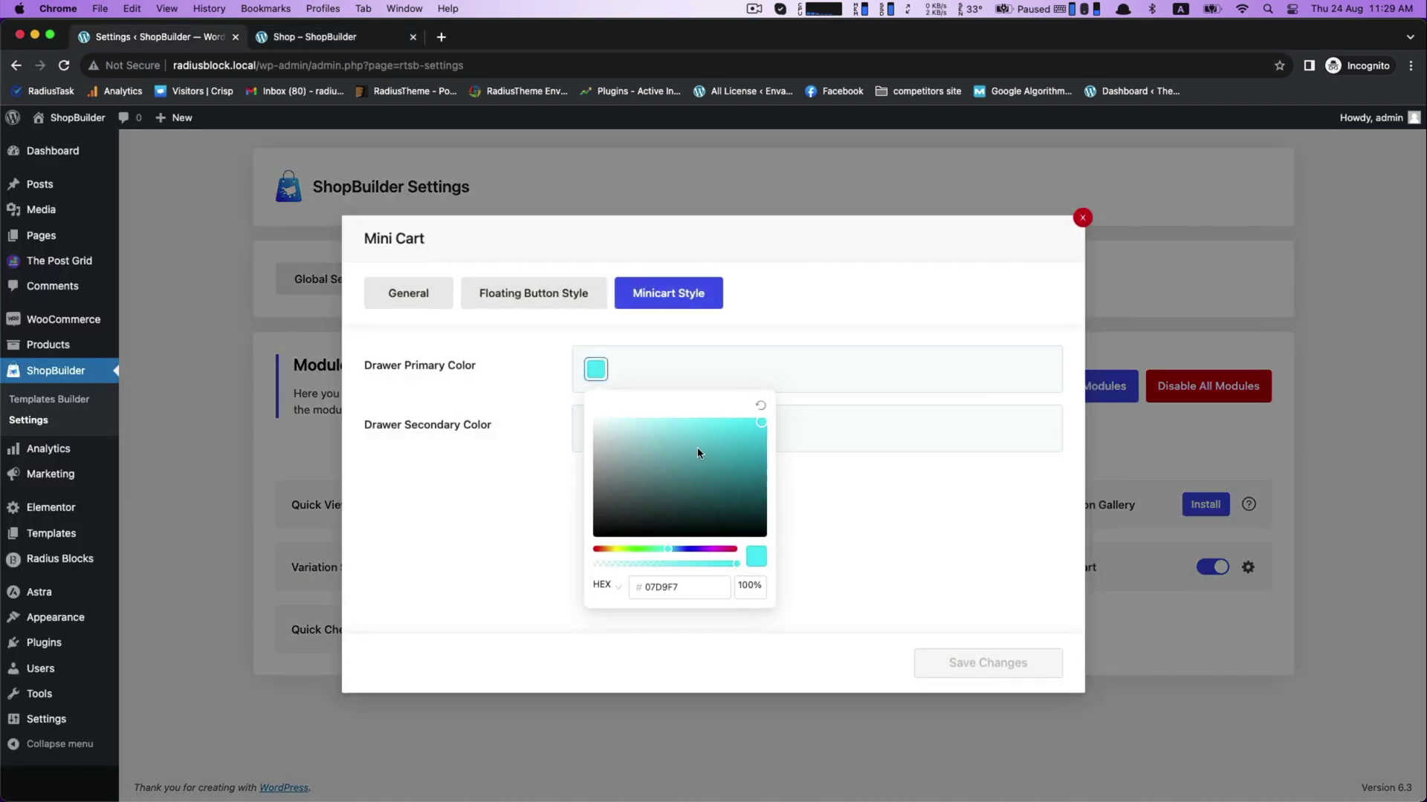
click(597, 548)
drag(711, 494, 724, 482)
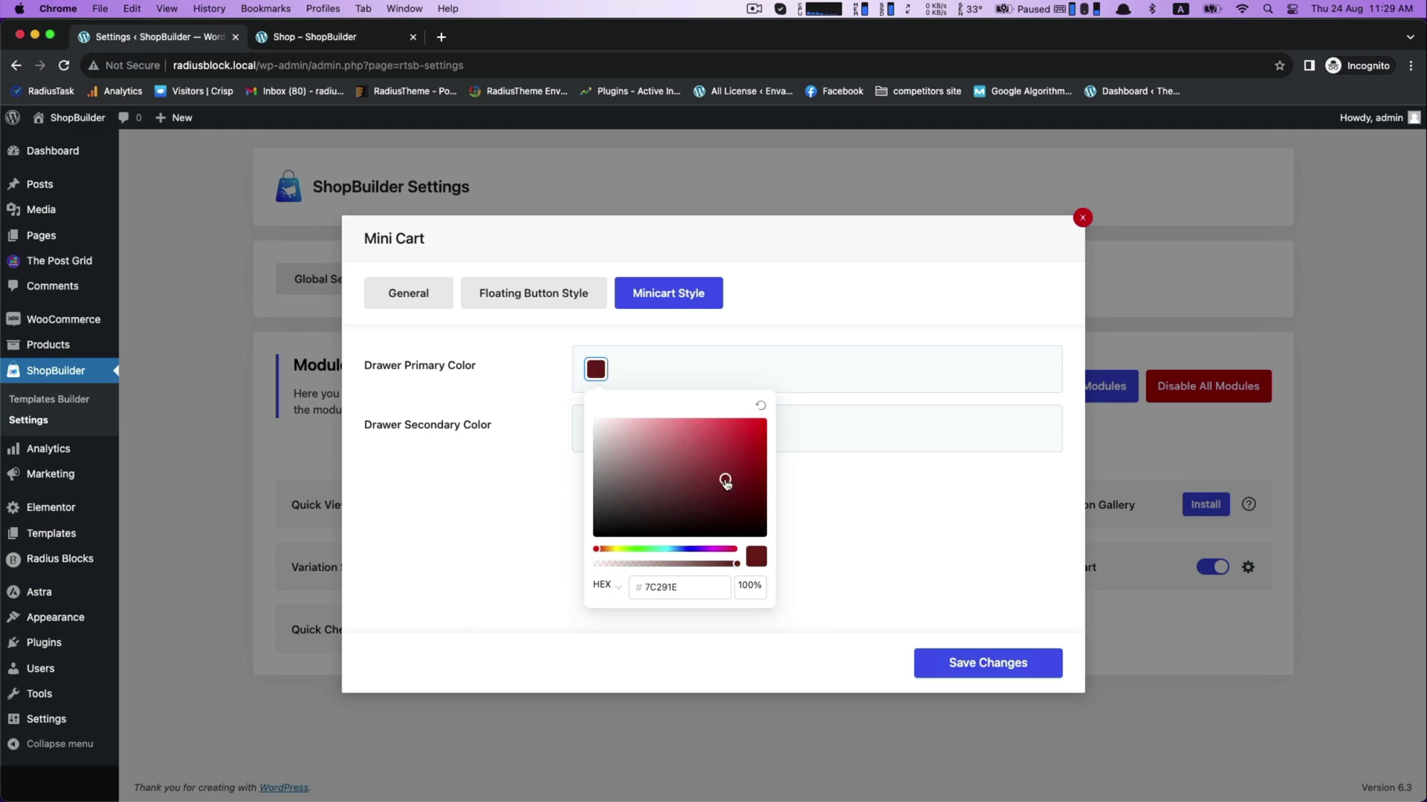
click(945, 668)
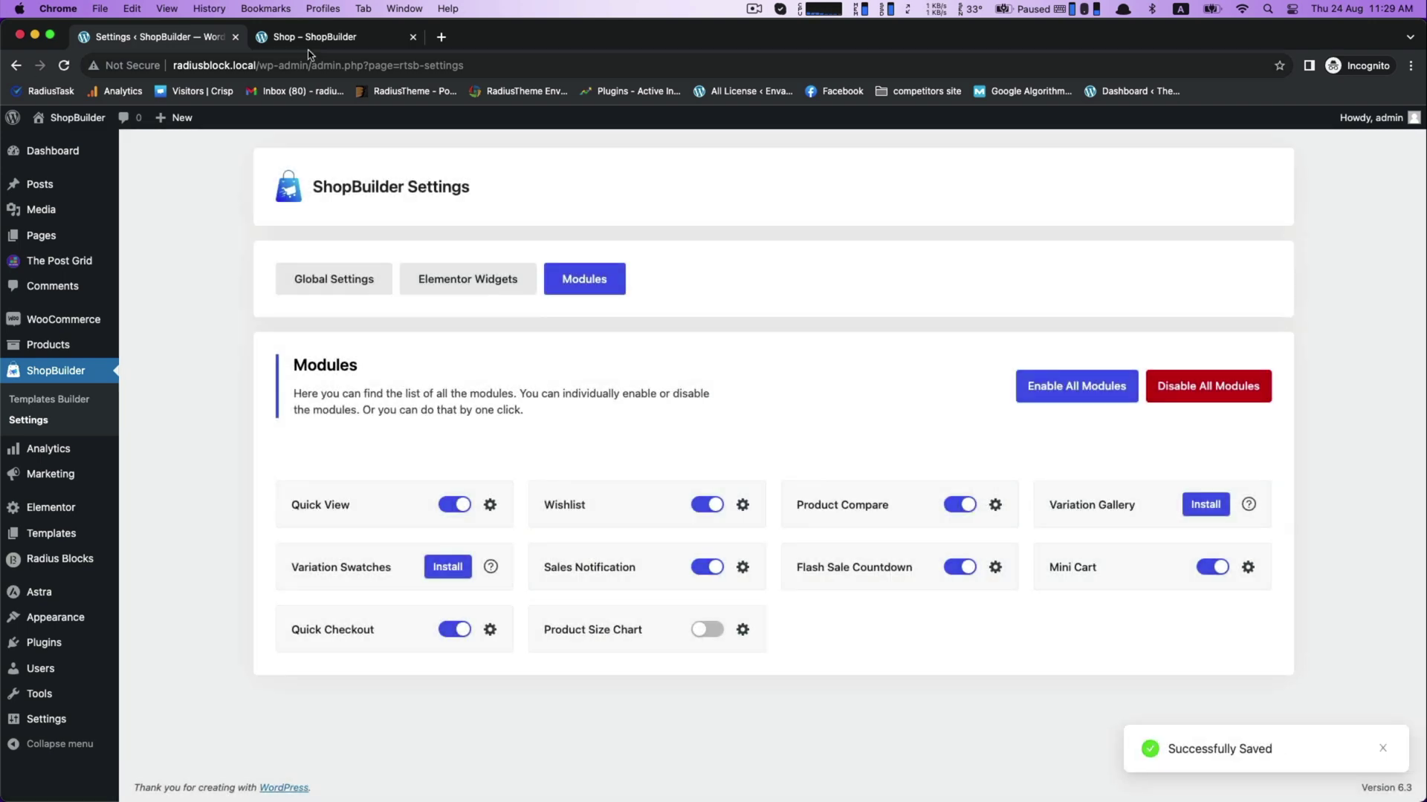
click(312, 37)
Reload the shop, open the dark-red cart drawer, and focus the coupon code field
click(63, 65)
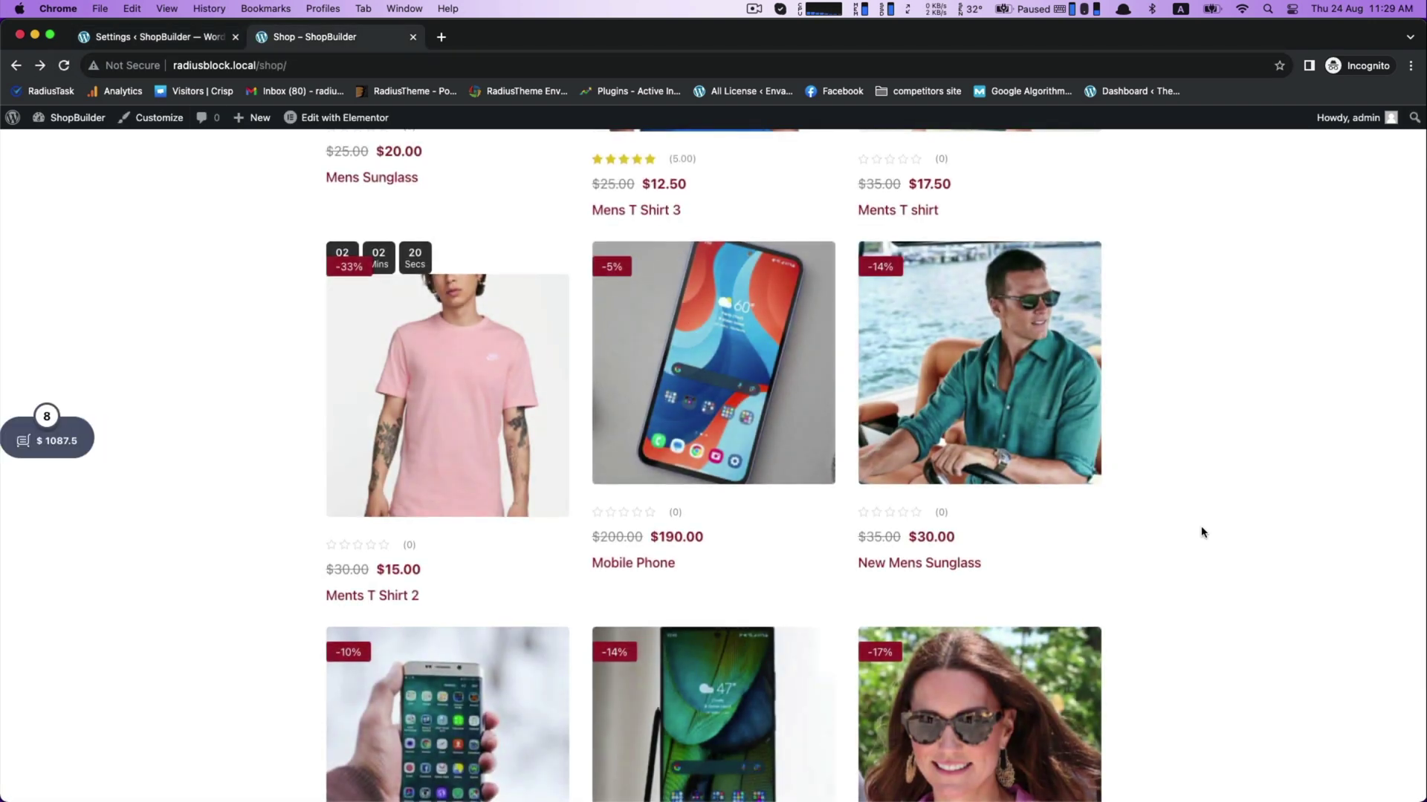
click(47, 438)
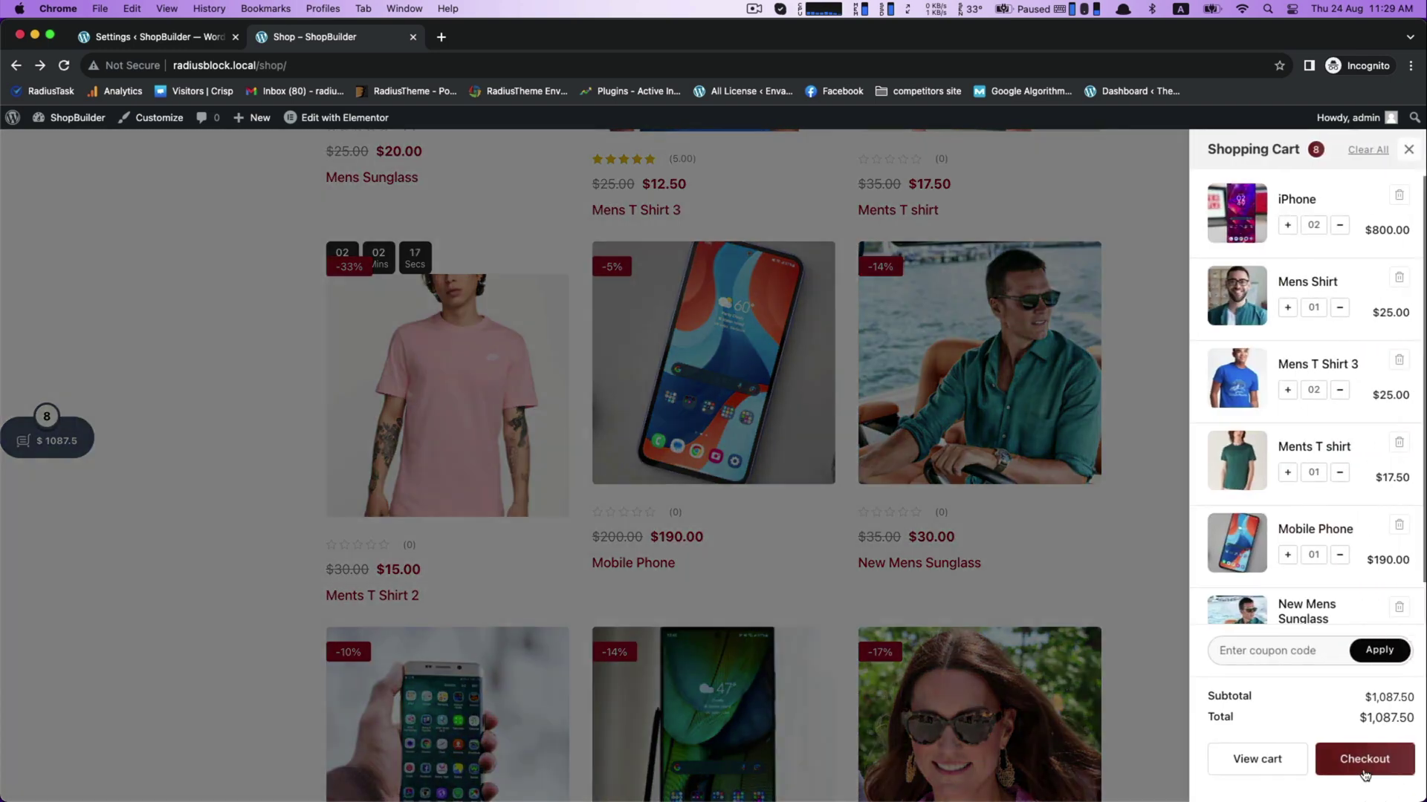
scroll(1287, 711, up, 6)
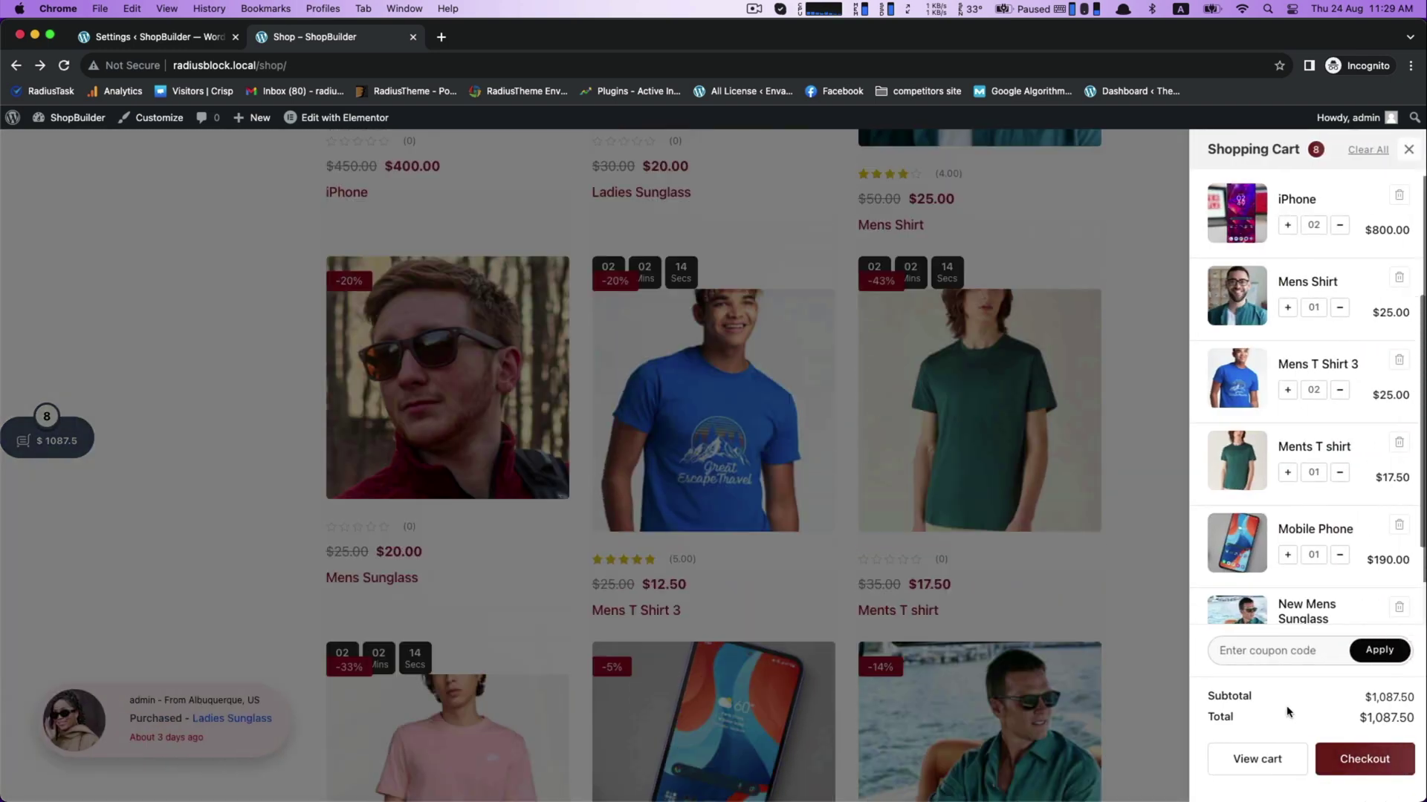
scroll(1287, 711, down, 3)
click(1248, 651)
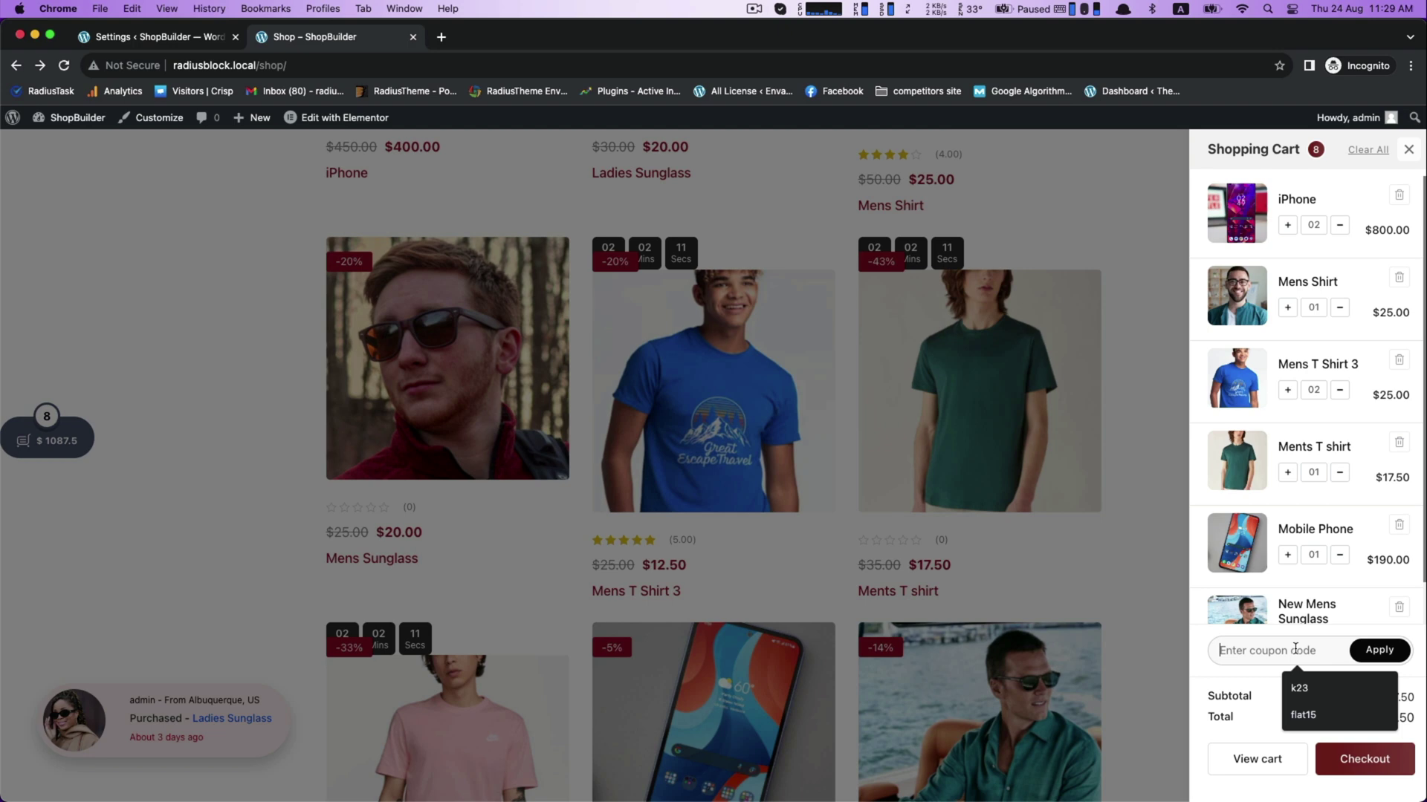